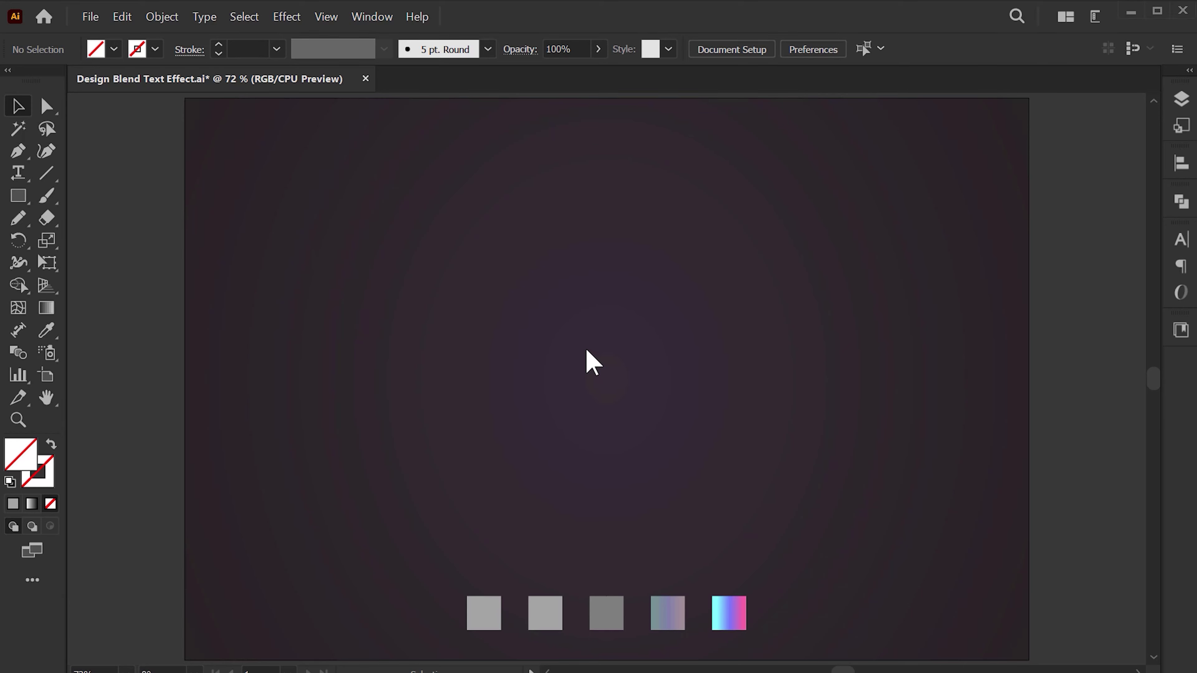
# Step: Type the word CANDY as a text object on the artboard
pyautogui.click(19, 173)
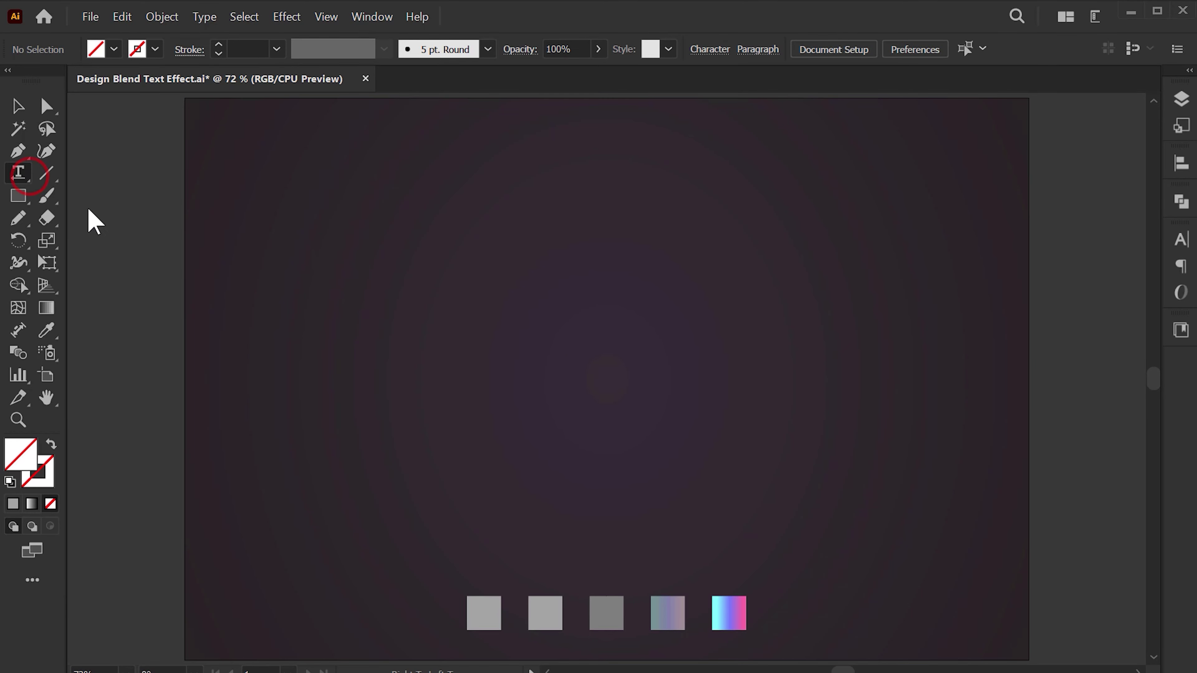
pyautogui.click(599, 386)
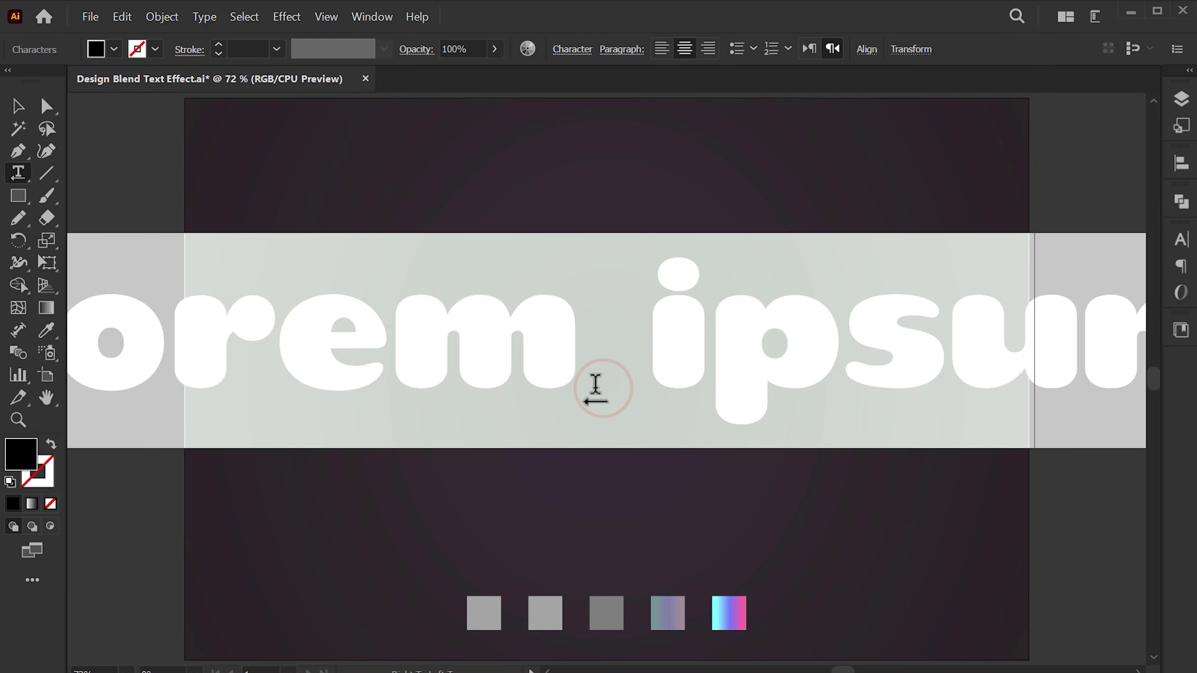
pyautogui.write('CANDY')
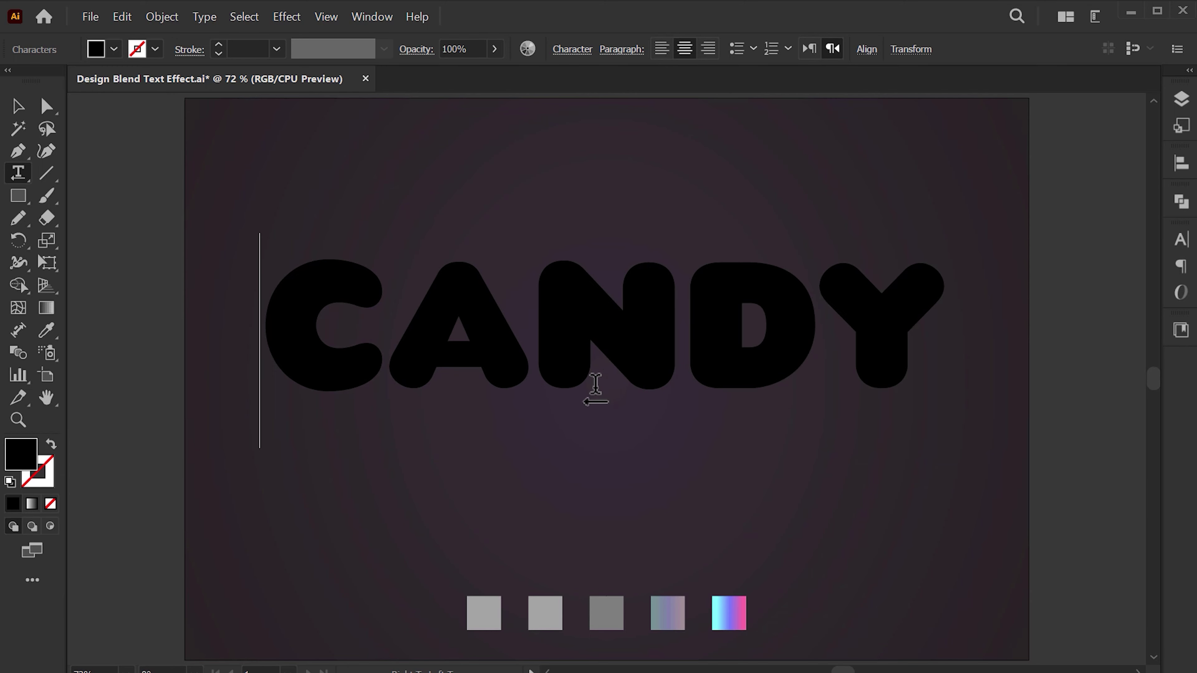
pyautogui.press('Escape')
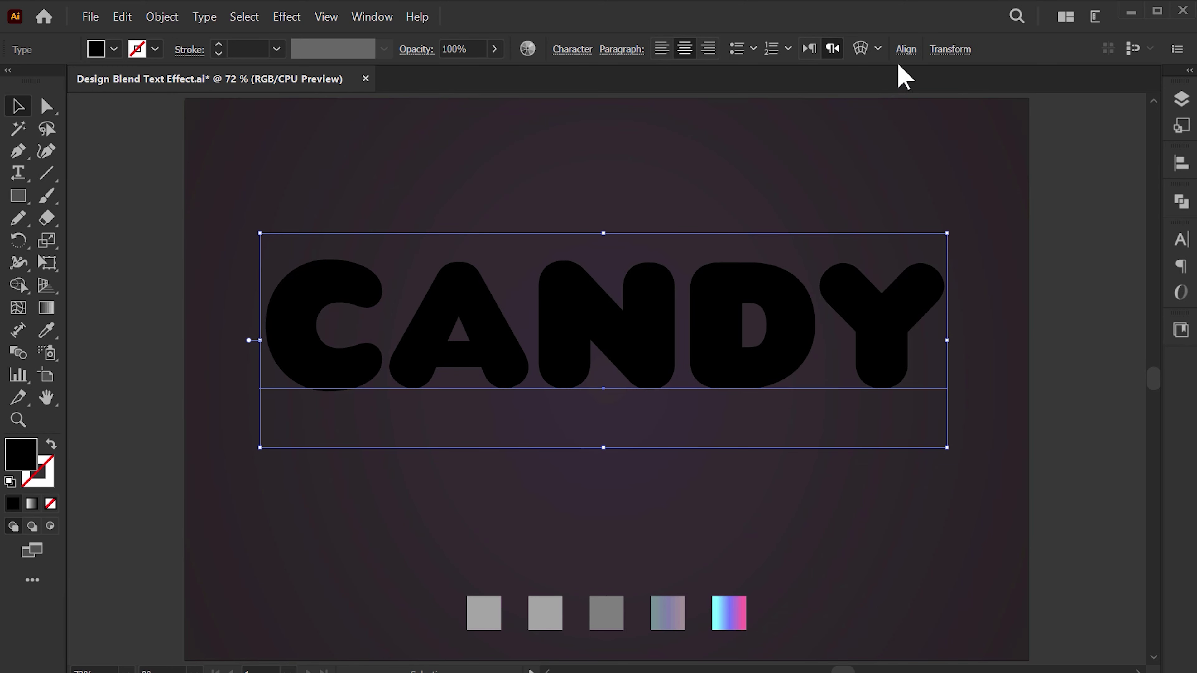
# Step: Centre CANDY horizontally and vertically on the artboard
pyautogui.click(905, 49)
pyautogui.click(741, 101)
pyautogui.click(865, 102)
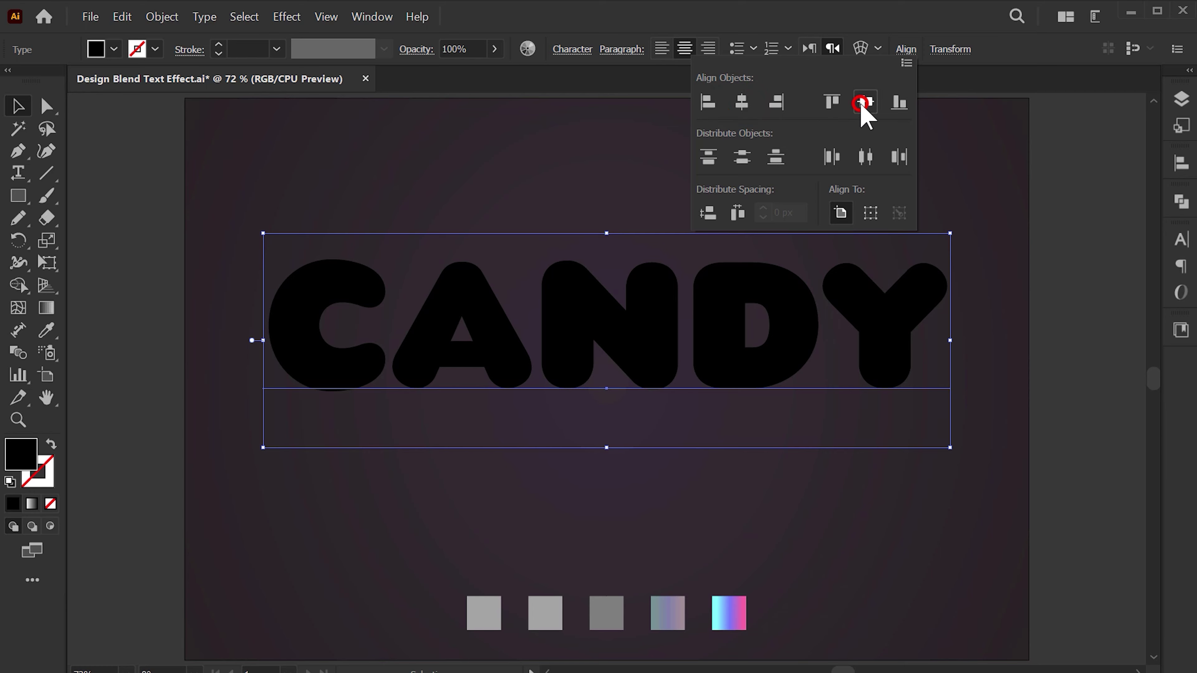
pyautogui.click(905, 49)
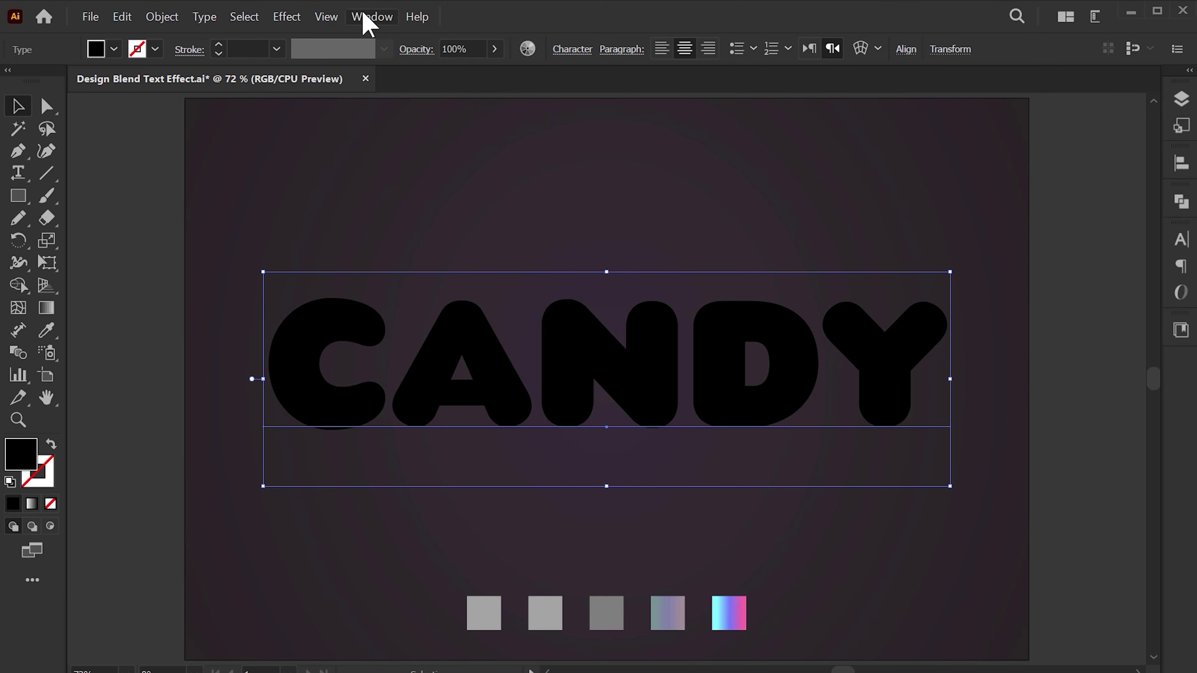
# Step: In the Appearance panel, replace CANDY's black fill with a new fill sampled from the first grey swatch
pyautogui.click(365, 17)
pyautogui.click(419, 323)
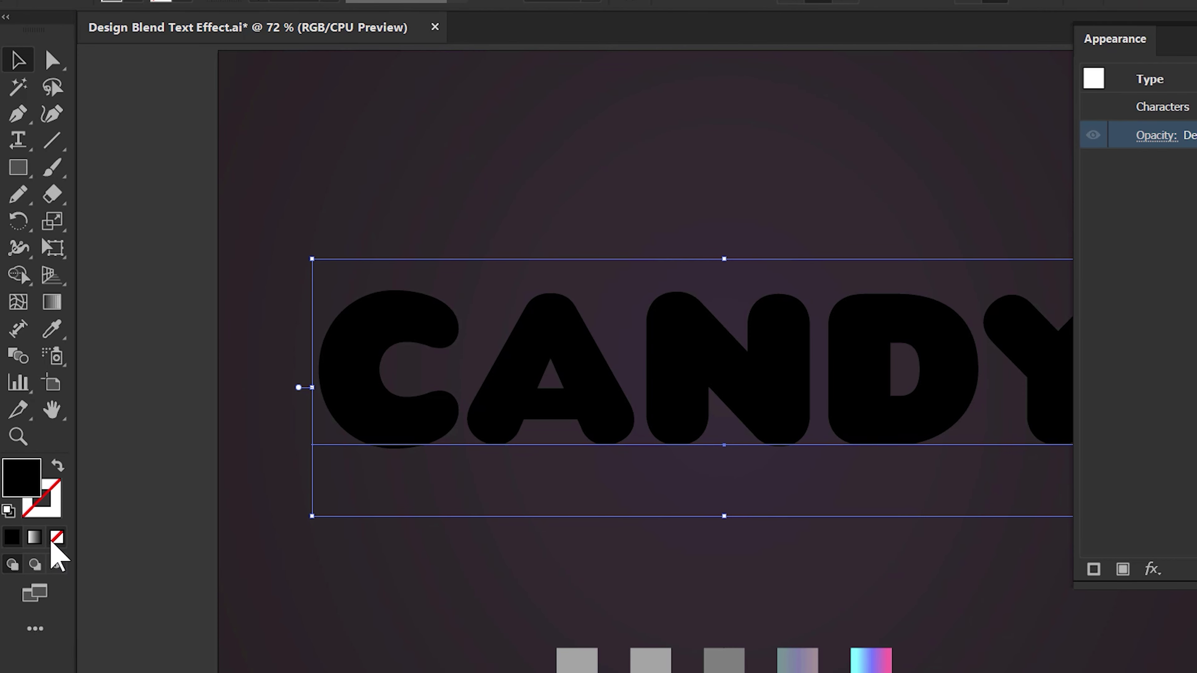
pyautogui.click(55, 537)
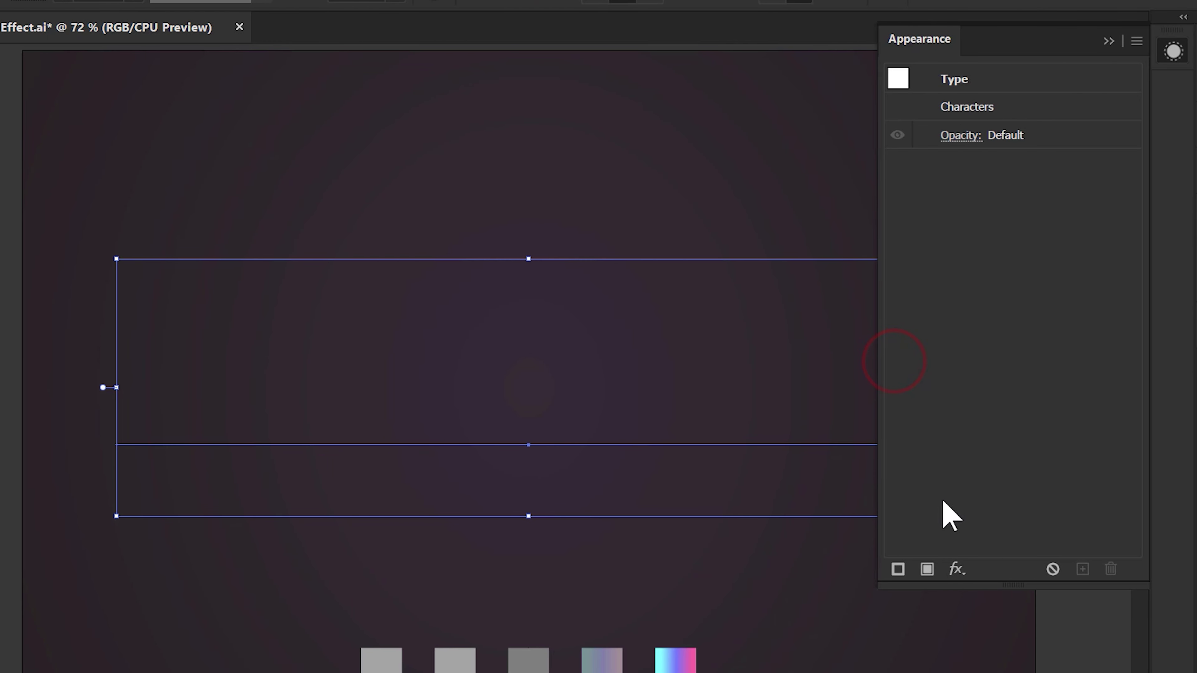
pyautogui.click(928, 564)
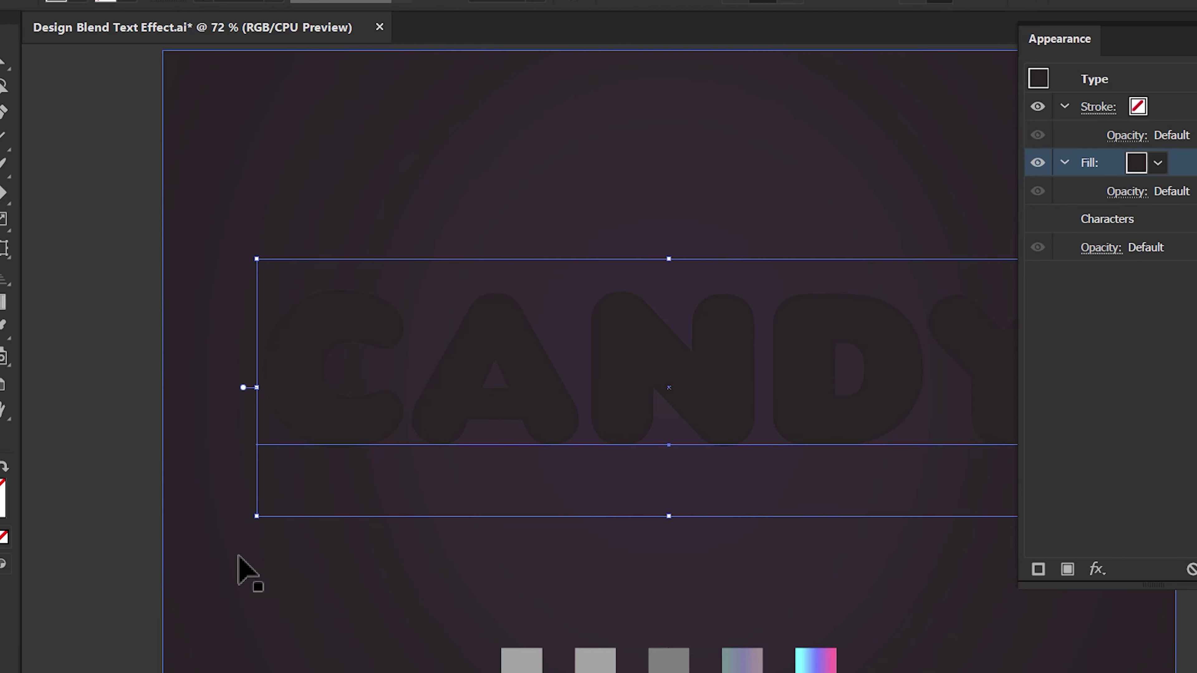
pyautogui.click(52, 330)
pyautogui.click(577, 660)
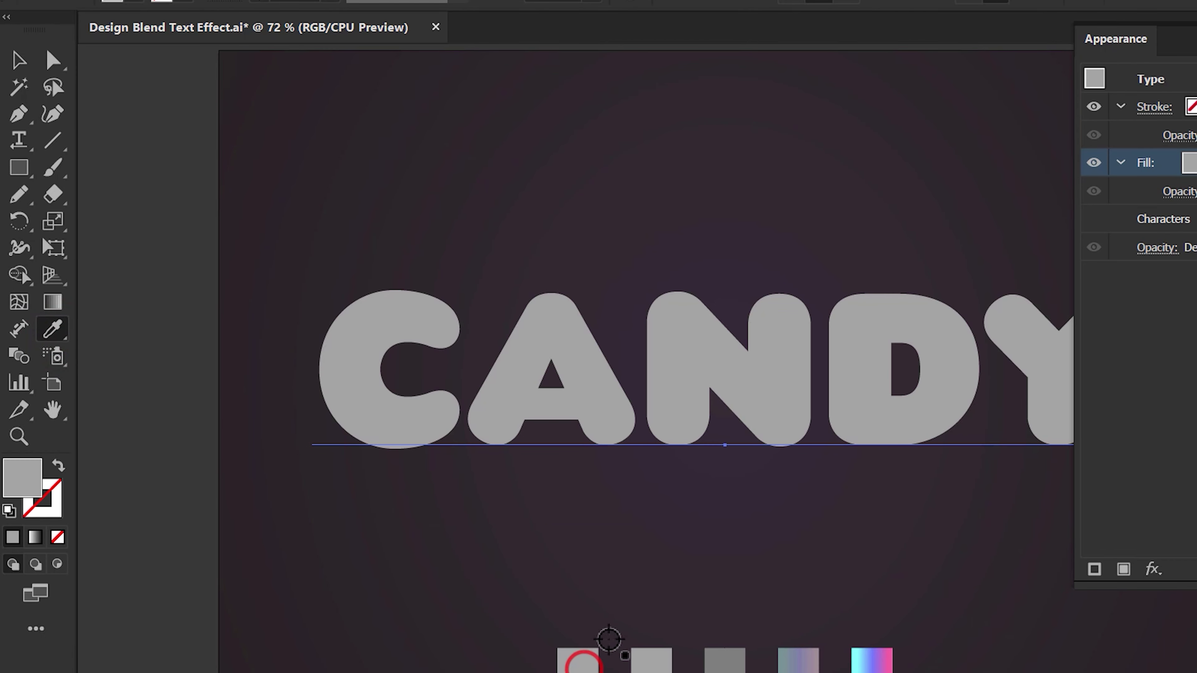
pyautogui.click(1004, 569)
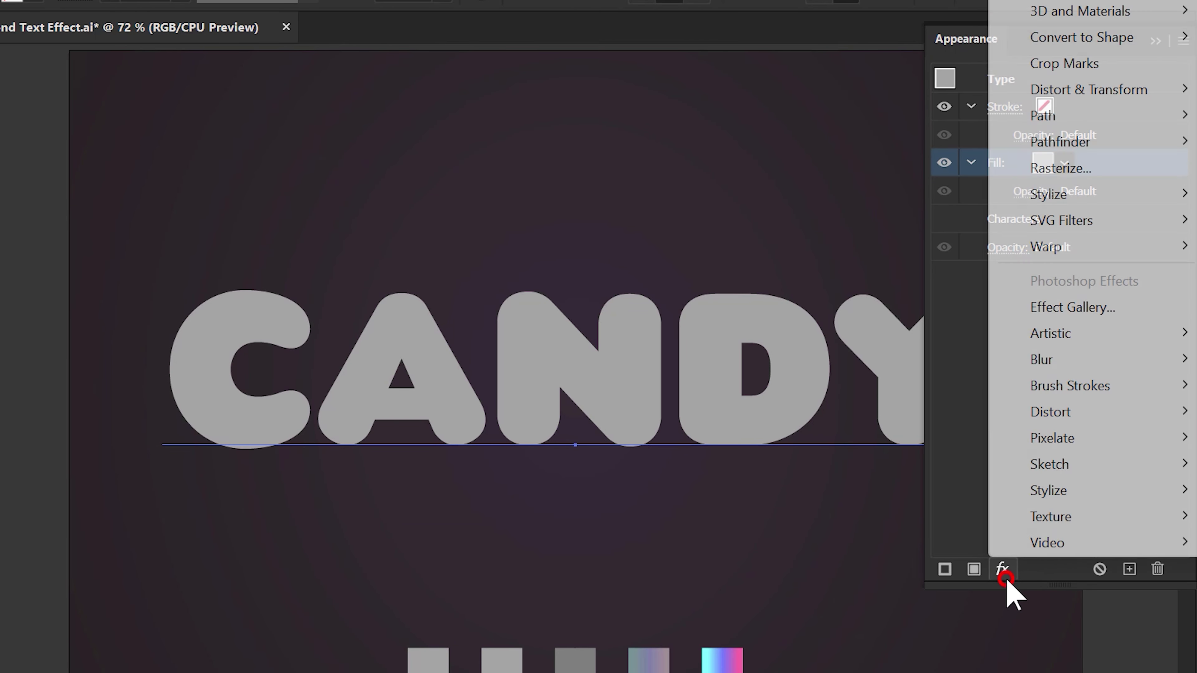
# Step: Give the grey fill an Offset Path of -20 px and a 12 px Gaussian Blur
pyautogui.moveTo(1042, 115)
pyautogui.click(862, 112)
pyautogui.write('-20')
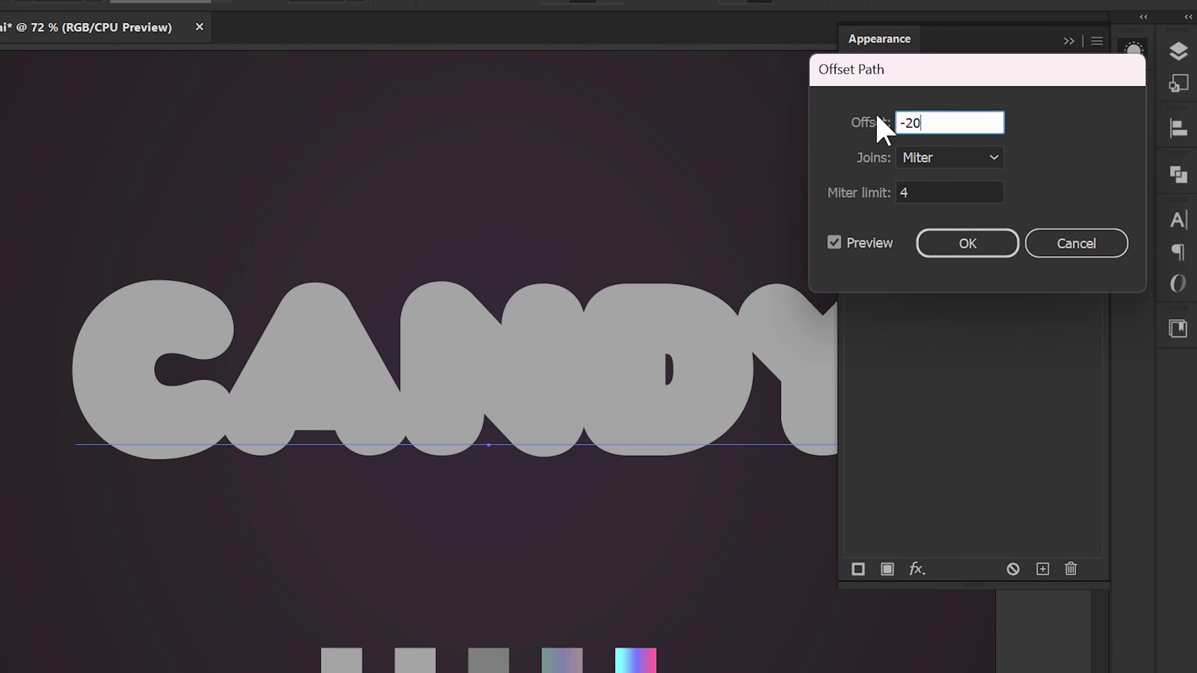
pyautogui.click(967, 244)
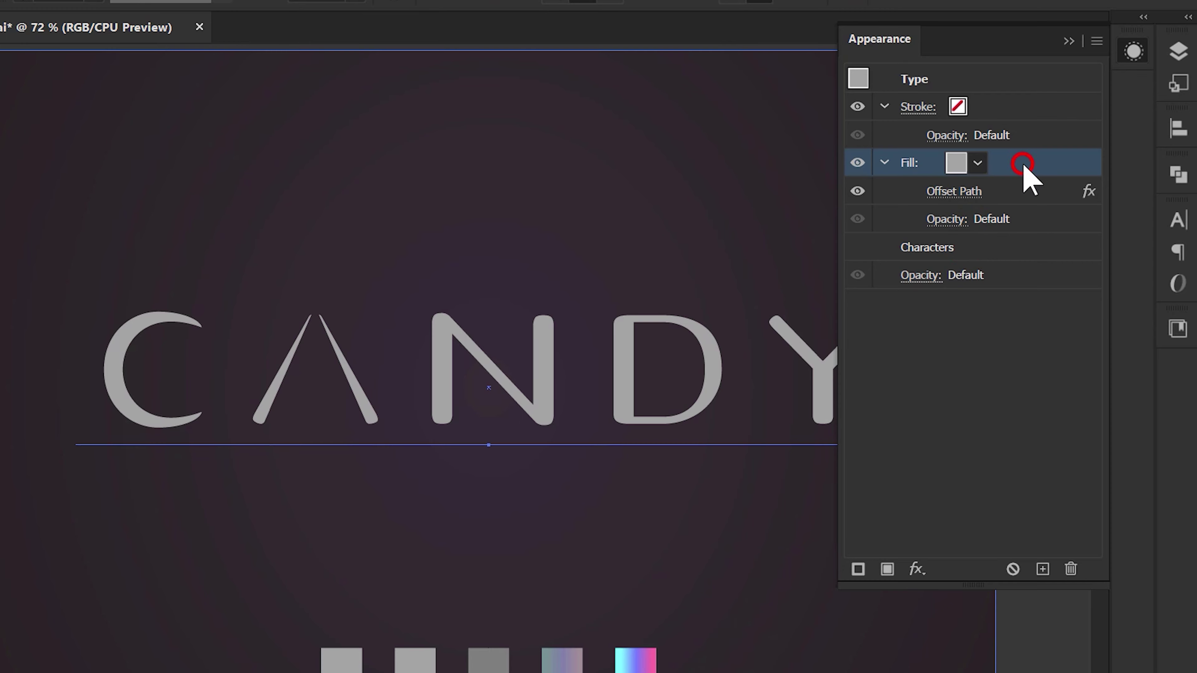
pyautogui.click(916, 569)
pyautogui.click(954, 359)
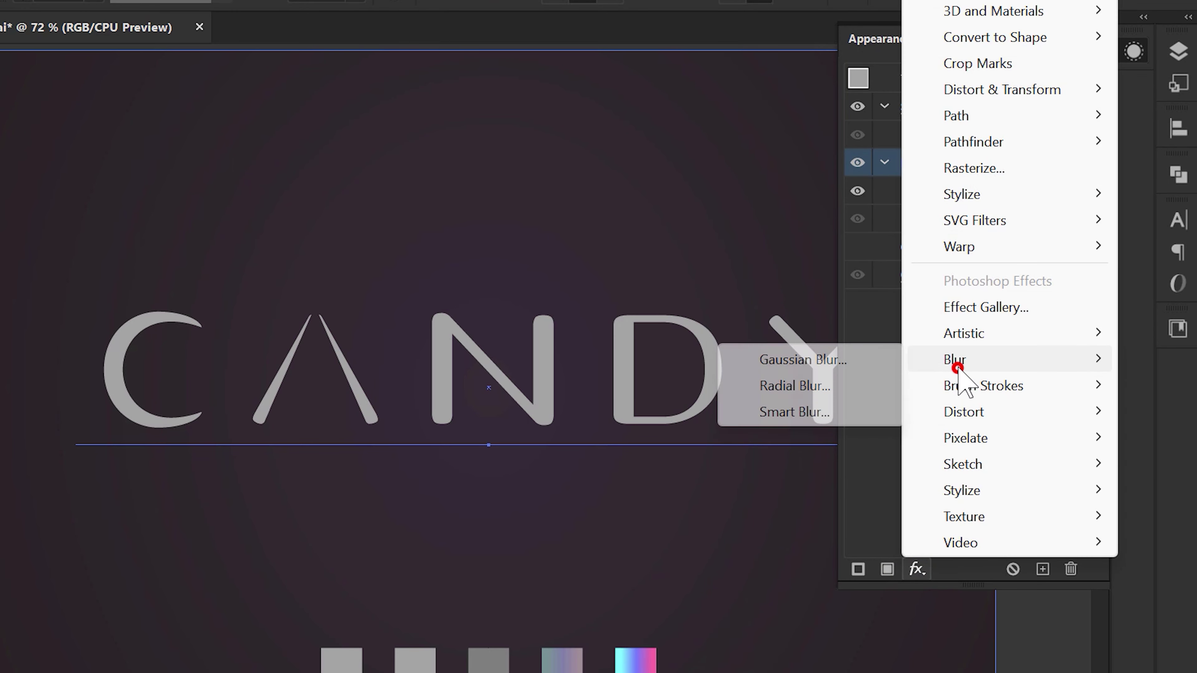
pyautogui.click(871, 358)
pyautogui.doubleClick(866, 160)
pyautogui.write('12')
pyautogui.click(780, 208)
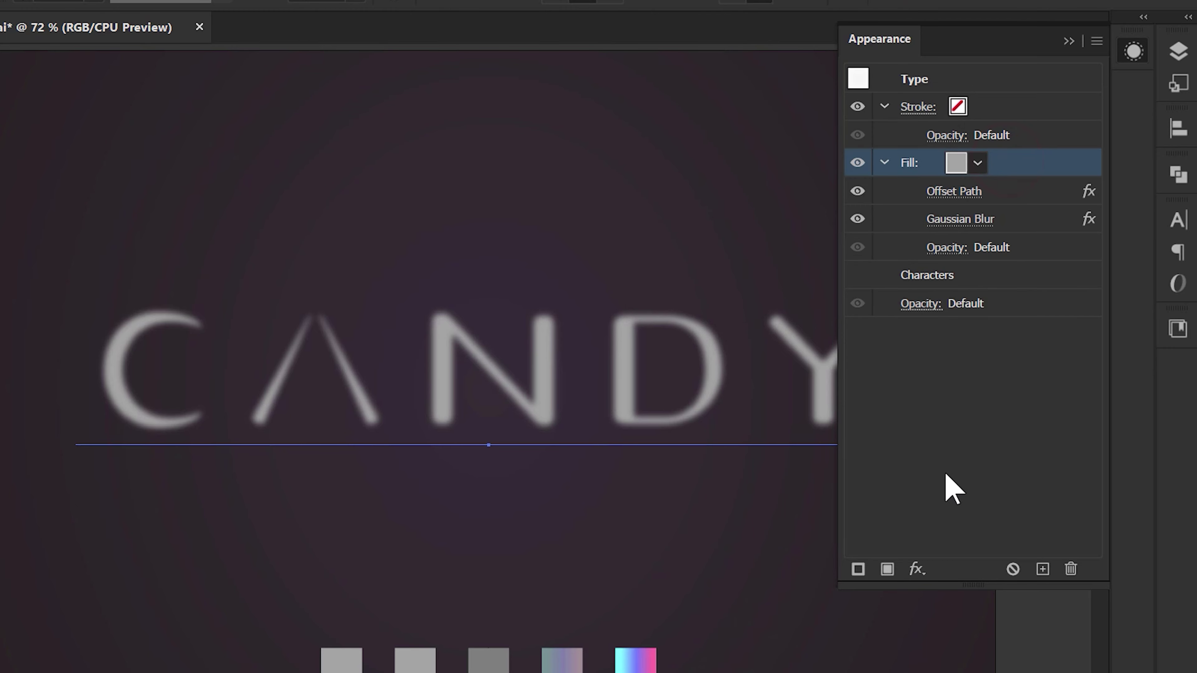
# Step: Add a Transform effect moving the fill -5 px horizontally and vertically
pyautogui.click(916, 569)
pyautogui.moveTo(1001, 89)
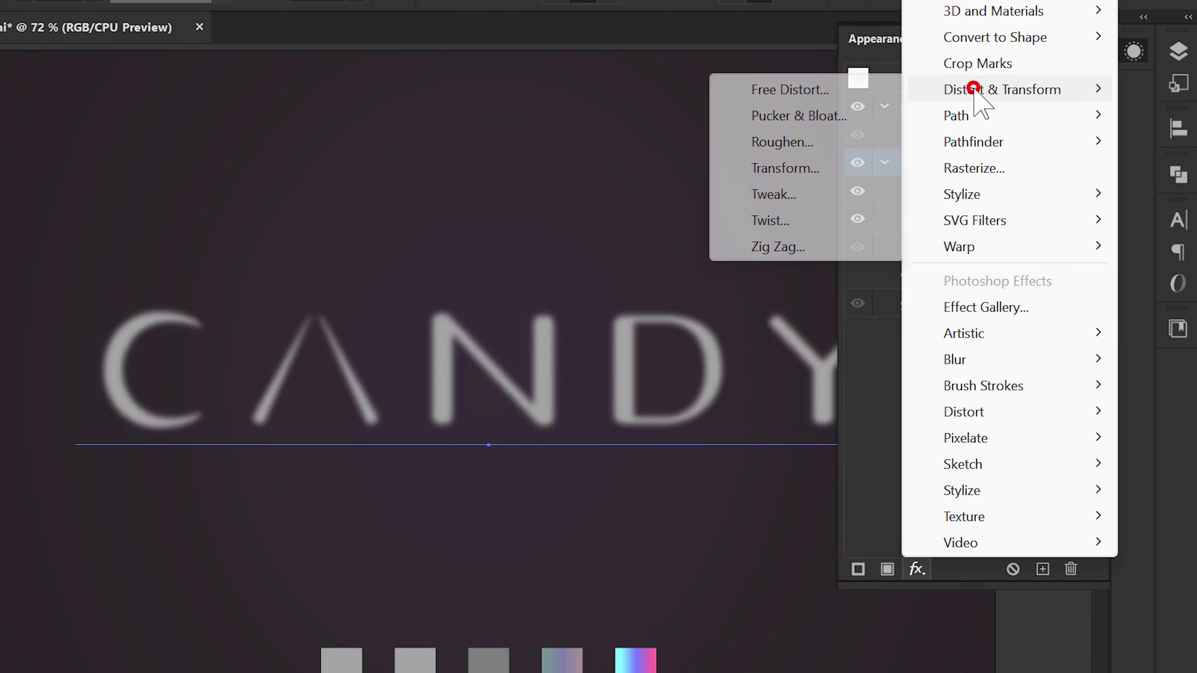
pyautogui.click(828, 171)
pyautogui.click(1066, 225)
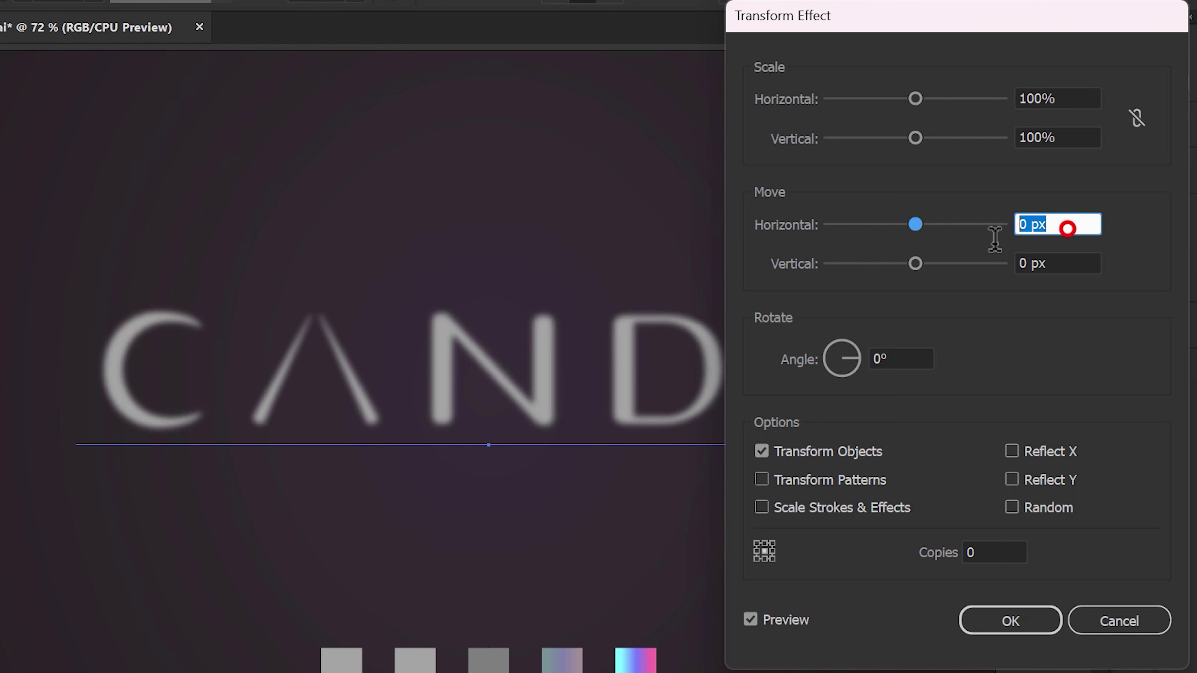
pyautogui.click(1059, 264)
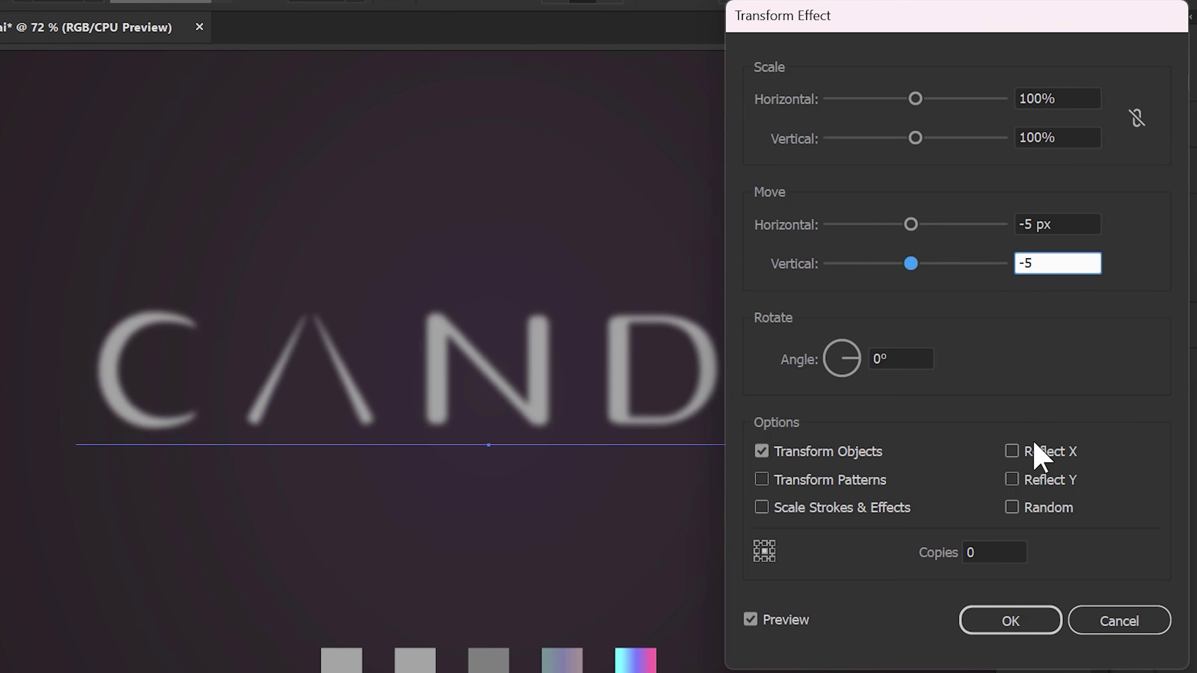
pyautogui.click(1011, 620)
# Step: Set the grey fill's blend mode to Color Dodge and collapse its effects
pyautogui.click(938, 276)
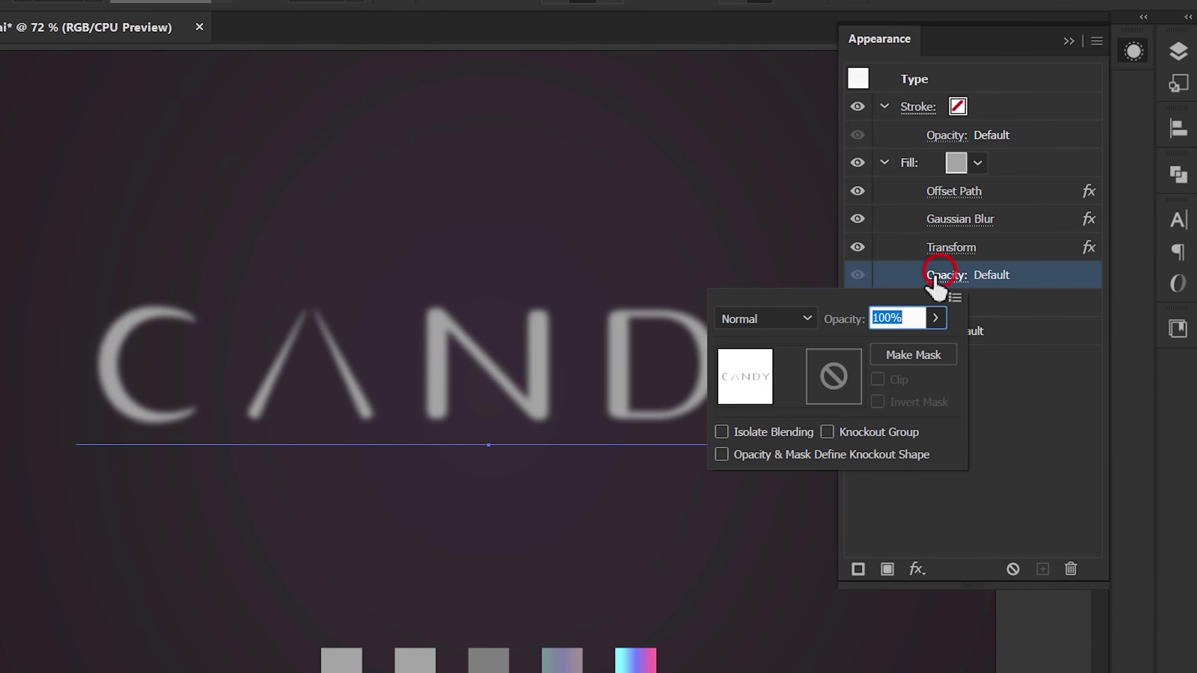
pyautogui.click(803, 319)
pyautogui.click(797, 503)
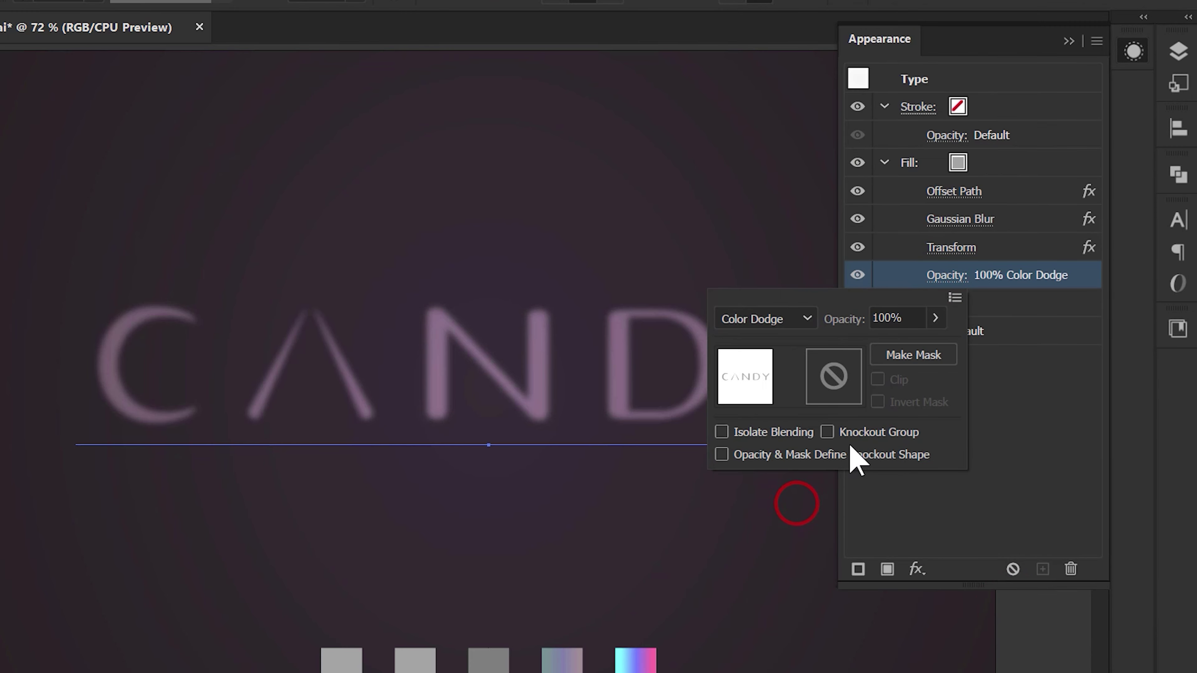
pyautogui.click(1026, 275)
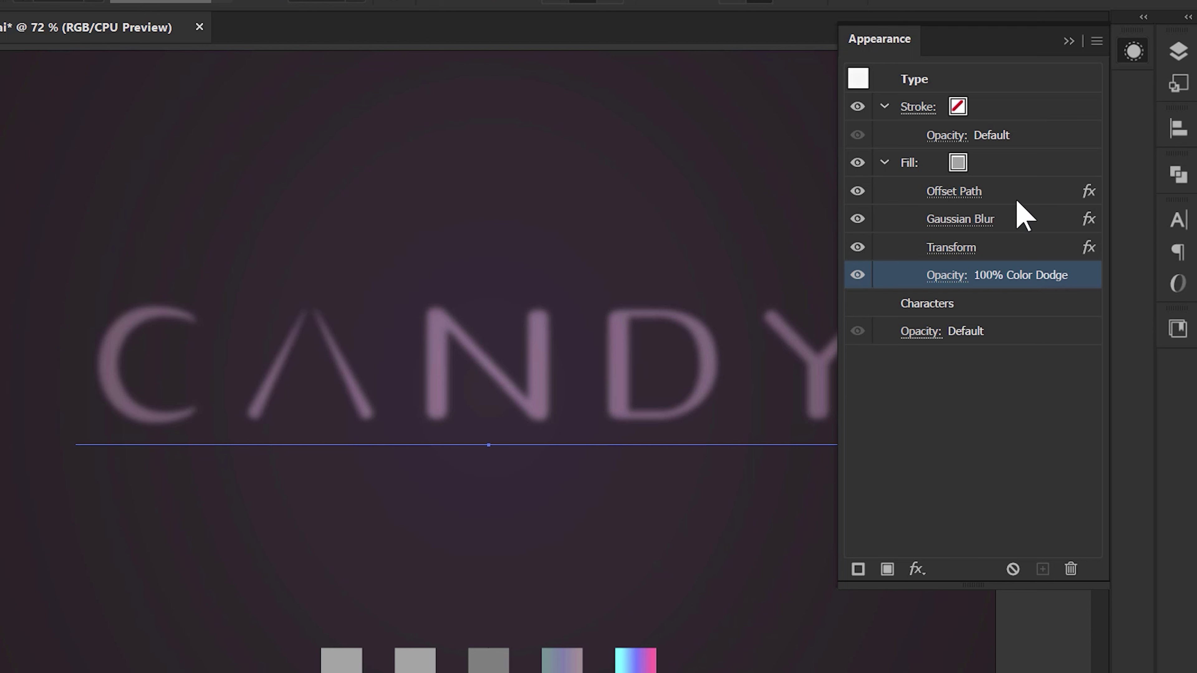
pyautogui.click(1020, 168)
pyautogui.click(884, 164)
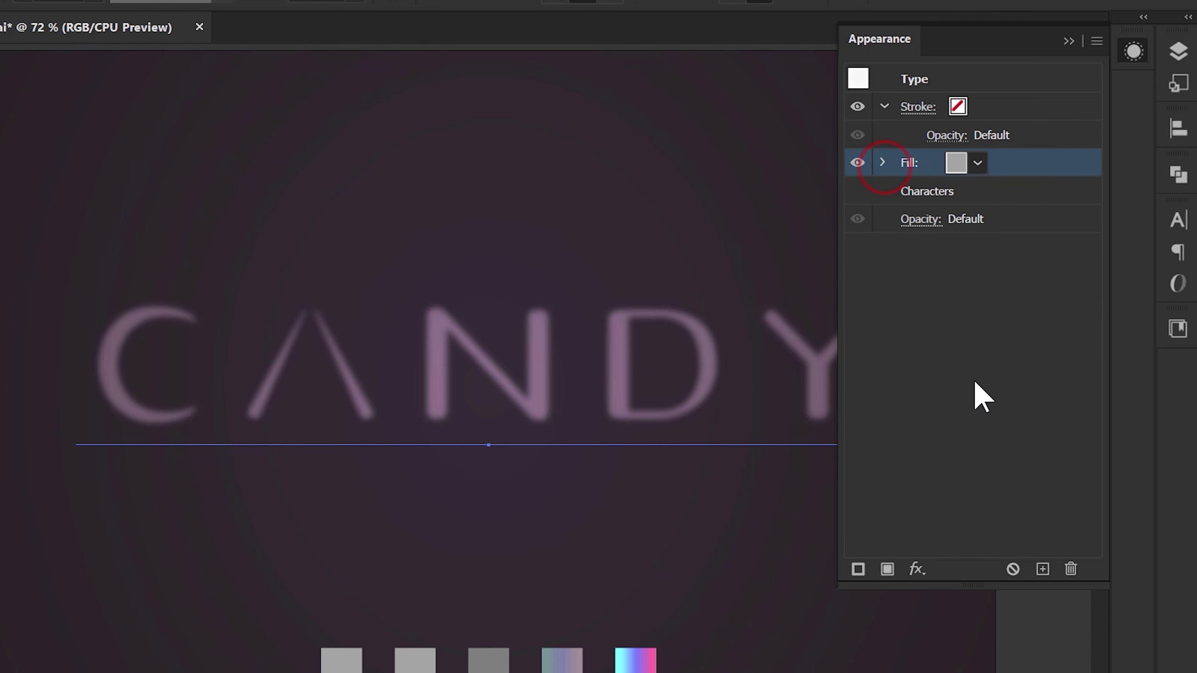
# Step: Duplicate the blurred fill and change the copy to -15 px offset and 16 px blur
pyautogui.click(1045, 565)
pyautogui.click(942, 192)
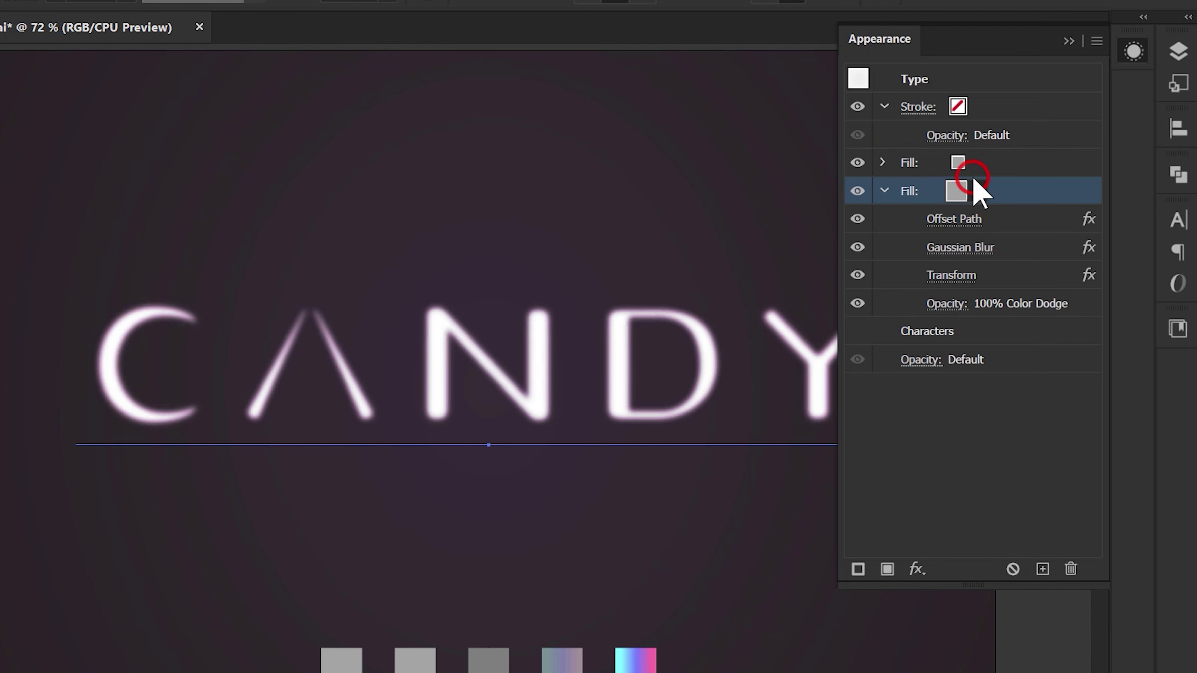
pyautogui.click(954, 219)
pyautogui.moveTo(960, 122); pyautogui.dragTo(899, 123)
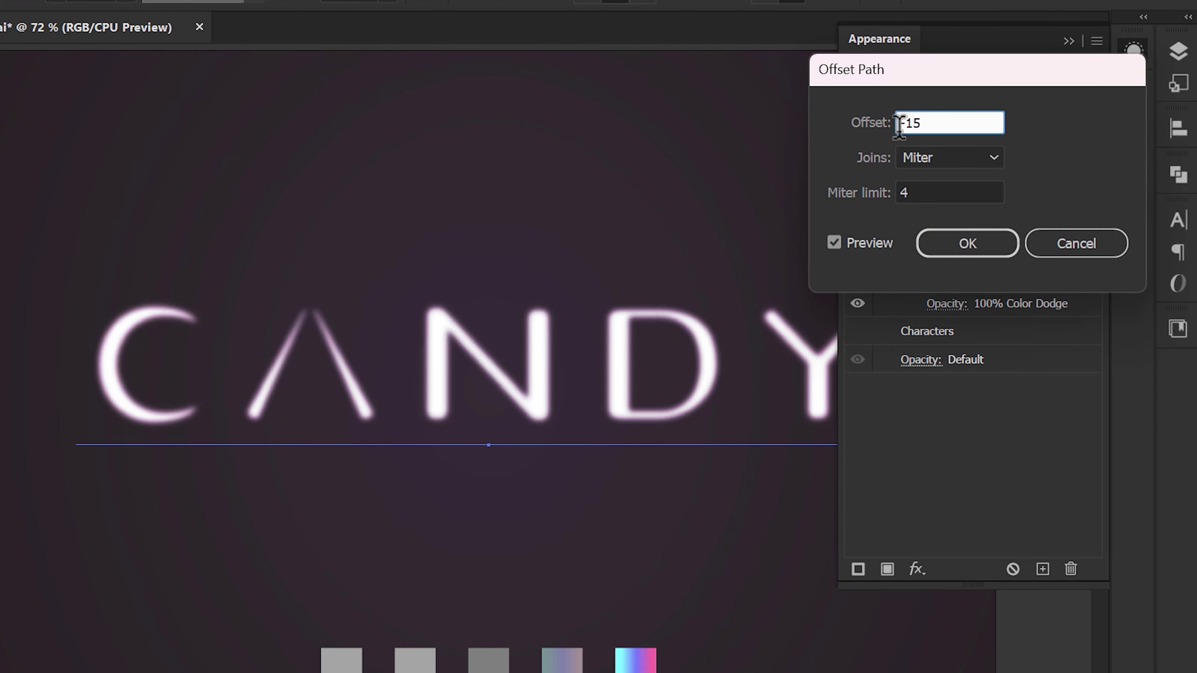
pyautogui.click(965, 246)
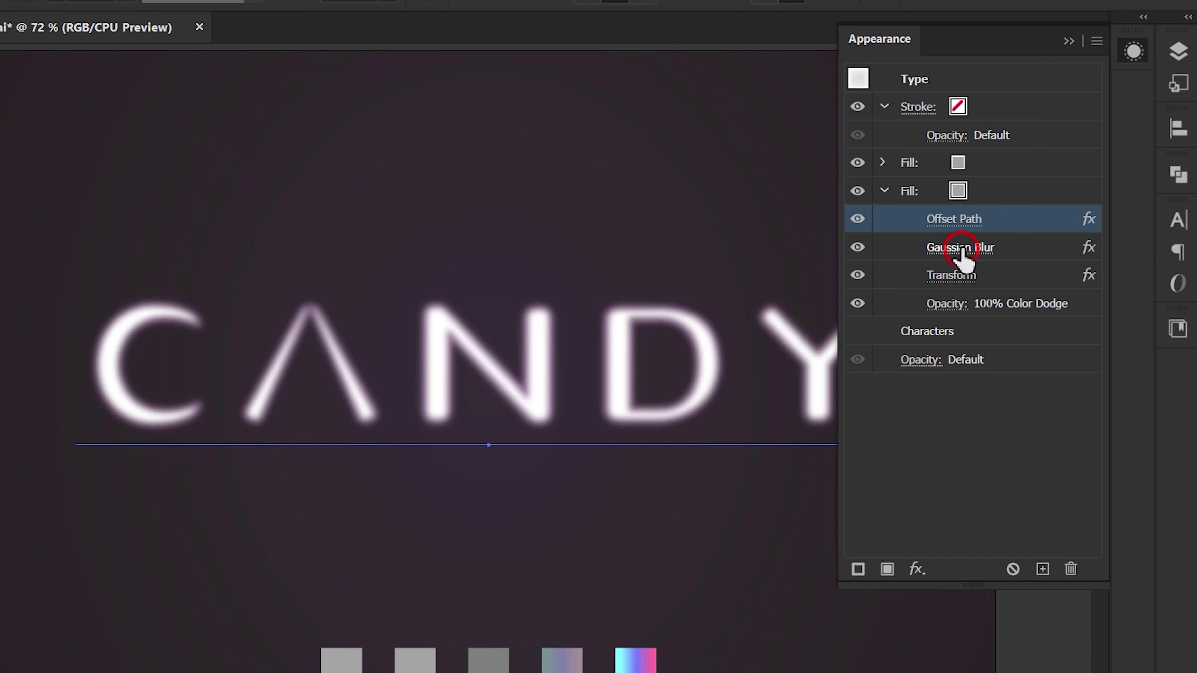
pyautogui.click(961, 250)
pyautogui.click(853, 160)
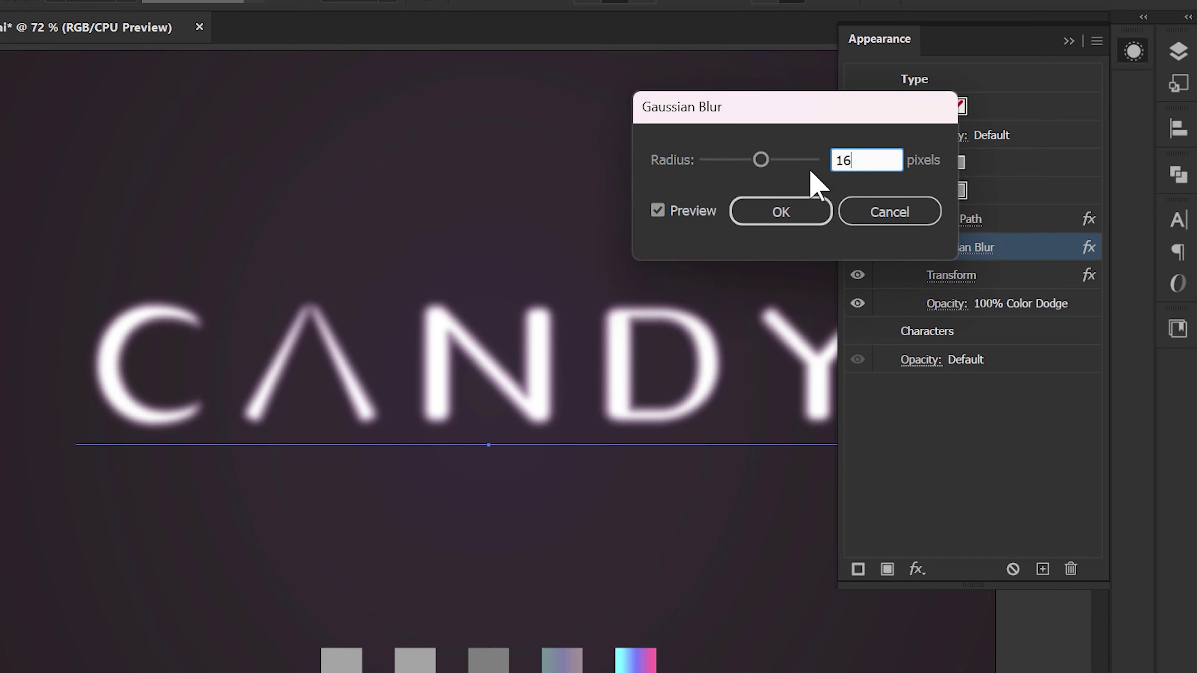
pyautogui.click(798, 212)
# Step: Set the copied fill's blend mode to Overlay and collapse it
pyautogui.click(945, 303)
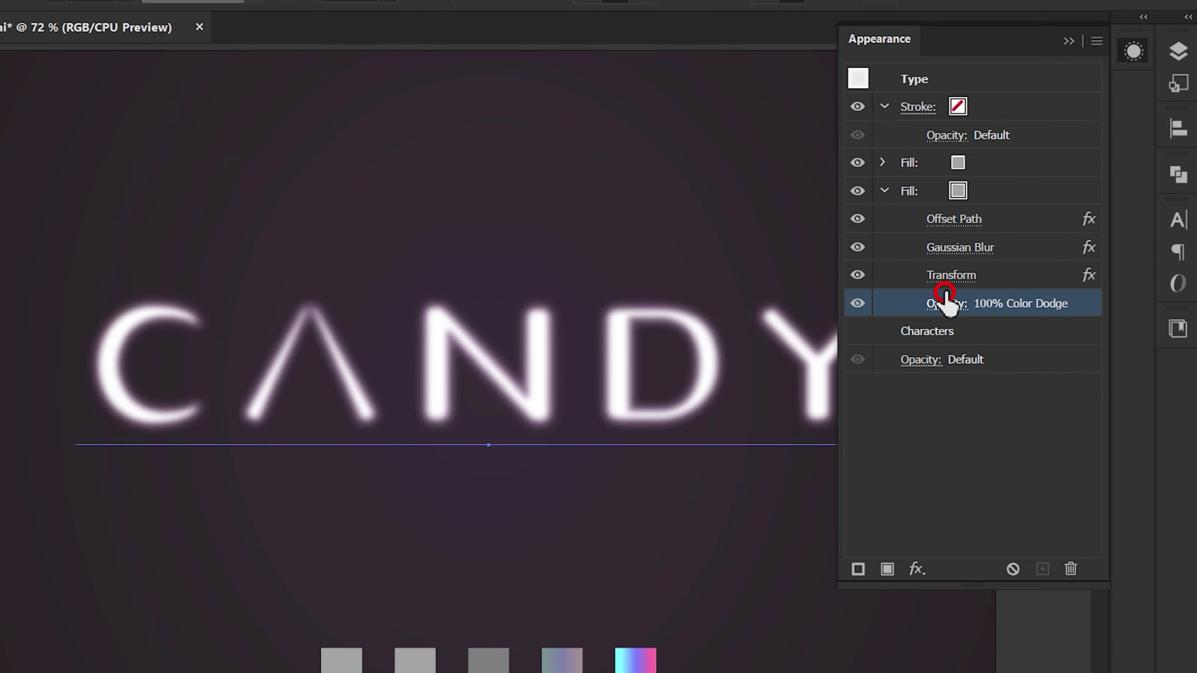
pyautogui.click(804, 348)
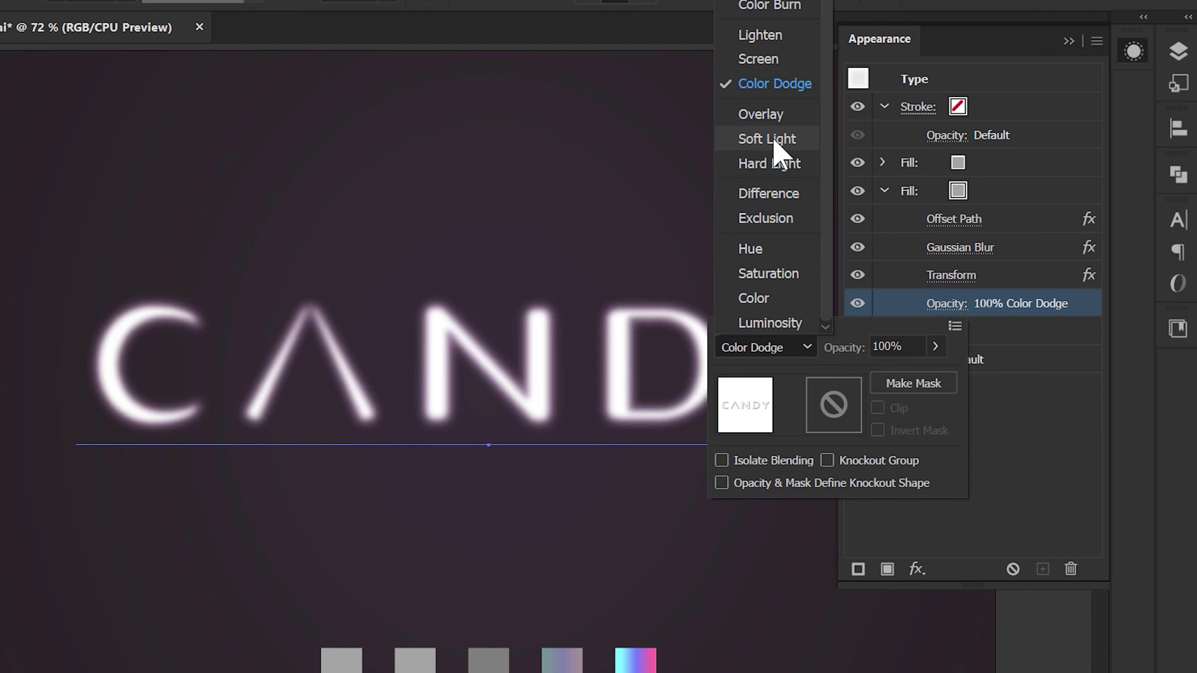
pyautogui.click(775, 124)
pyautogui.click(880, 191)
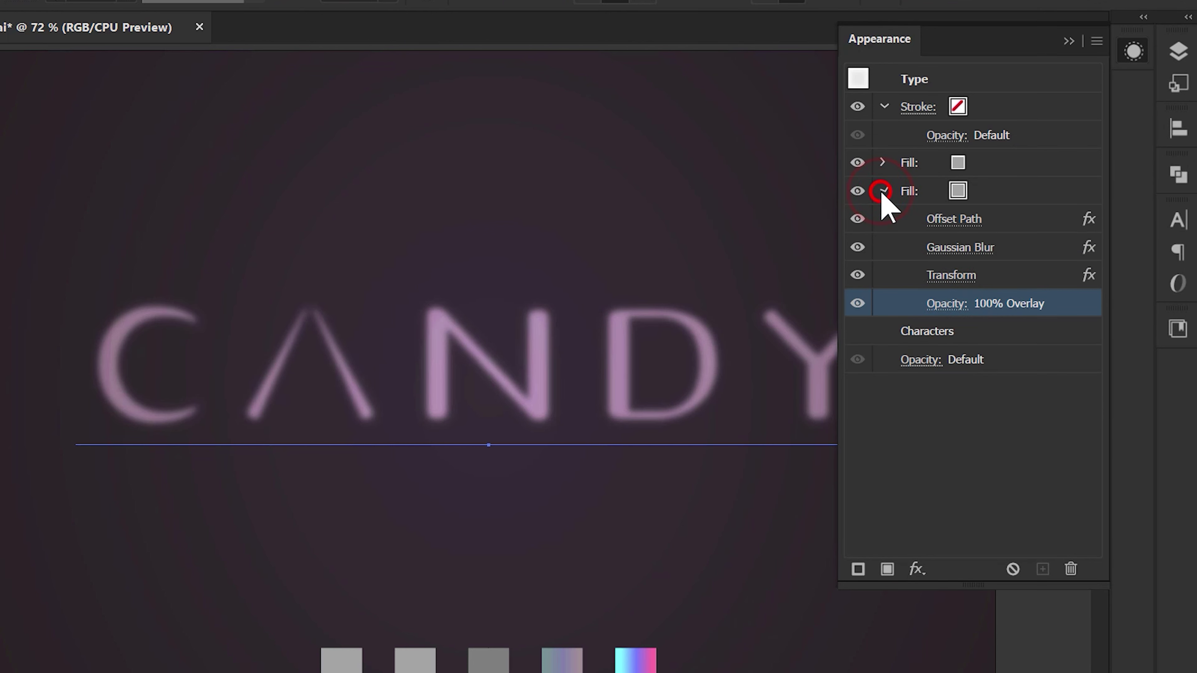
pyautogui.click(882, 191)
pyautogui.click(980, 191)
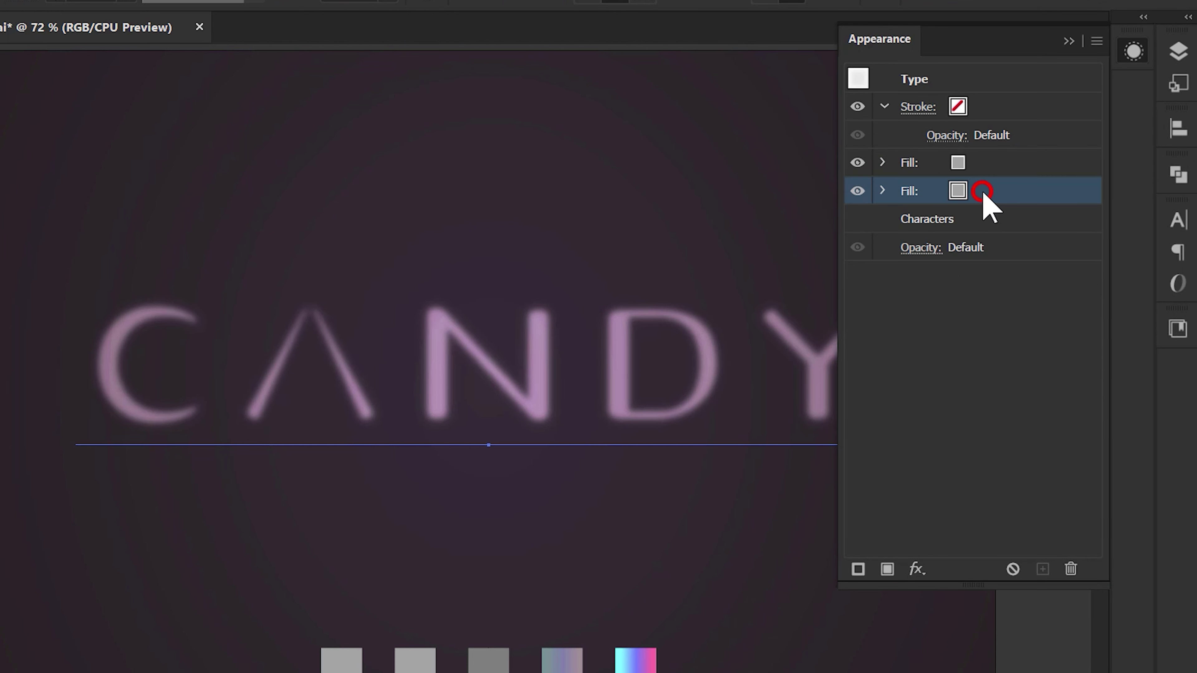
# Step: Duplicate the fill, color it with the third grey swatch, and delete its three effects
pyautogui.click(1043, 569)
pyautogui.click(882, 219)
pyautogui.click(999, 221)
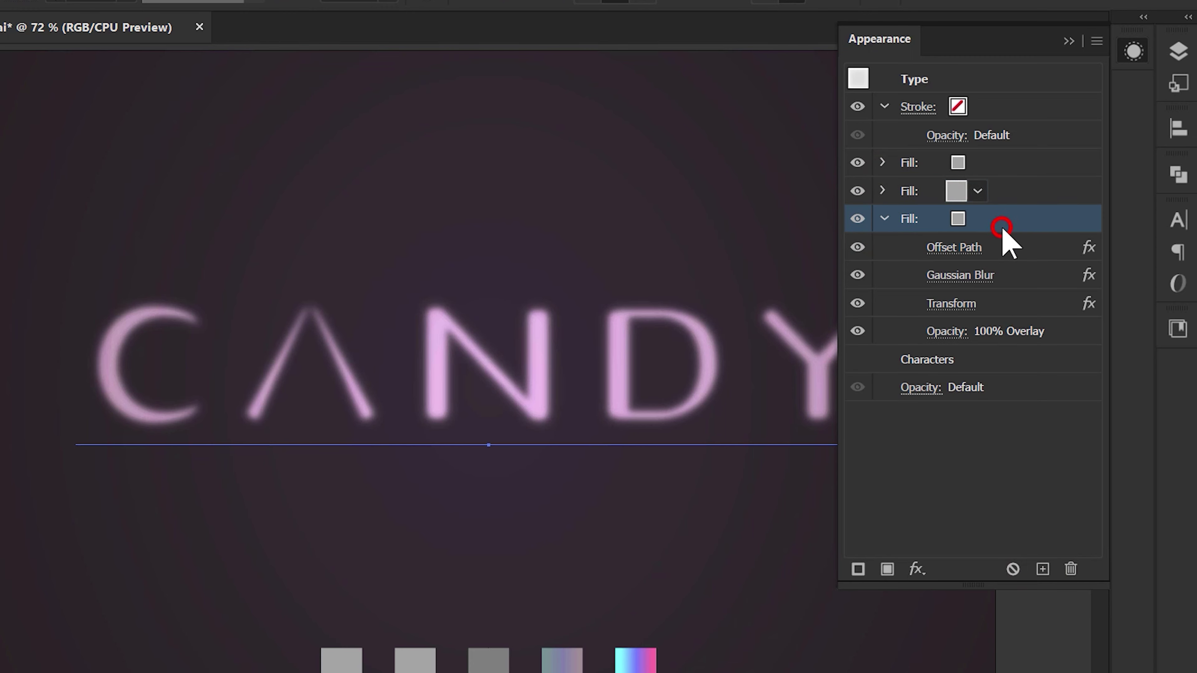
pyautogui.click(488, 663)
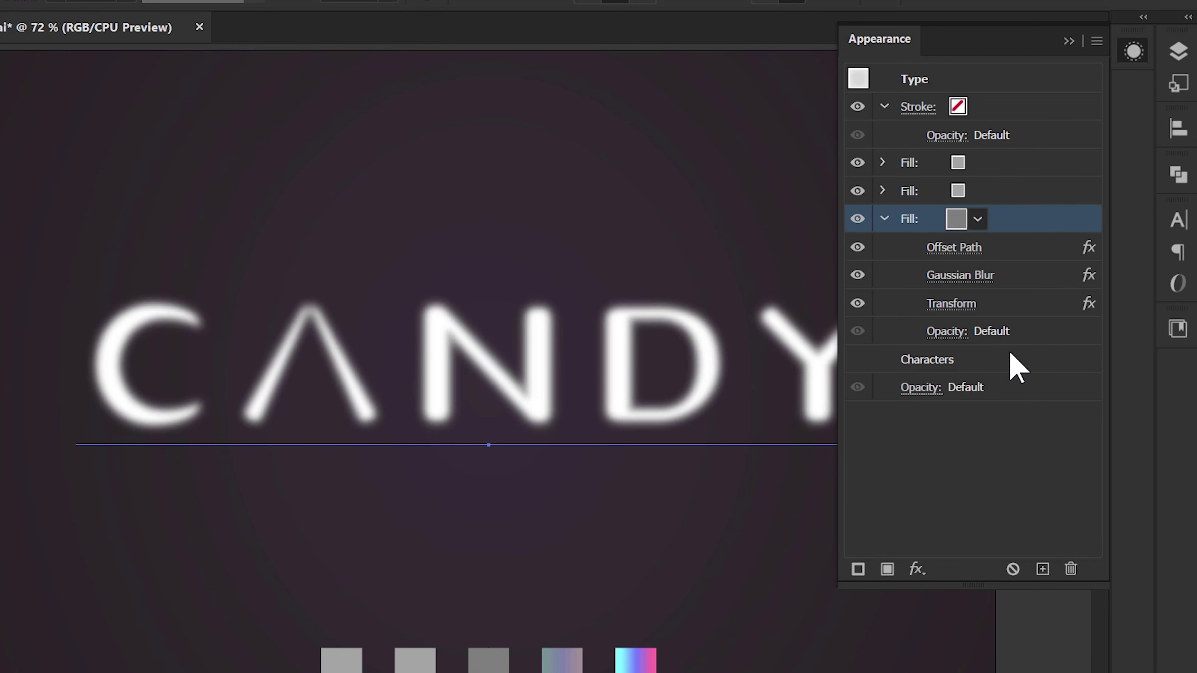
pyautogui.click(1022, 304)
pyautogui.keyDown('shift'); pyautogui.click(1026, 248); pyautogui.keyUp('shift')
pyautogui.click(1071, 570)
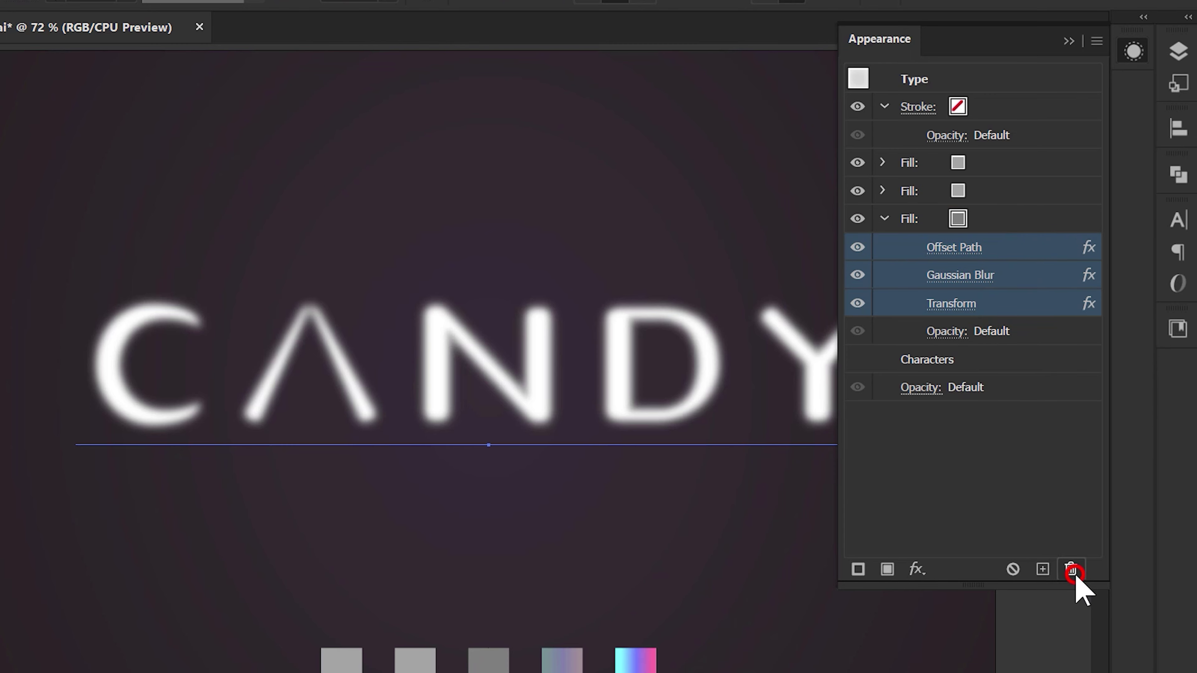
pyautogui.click(1015, 222)
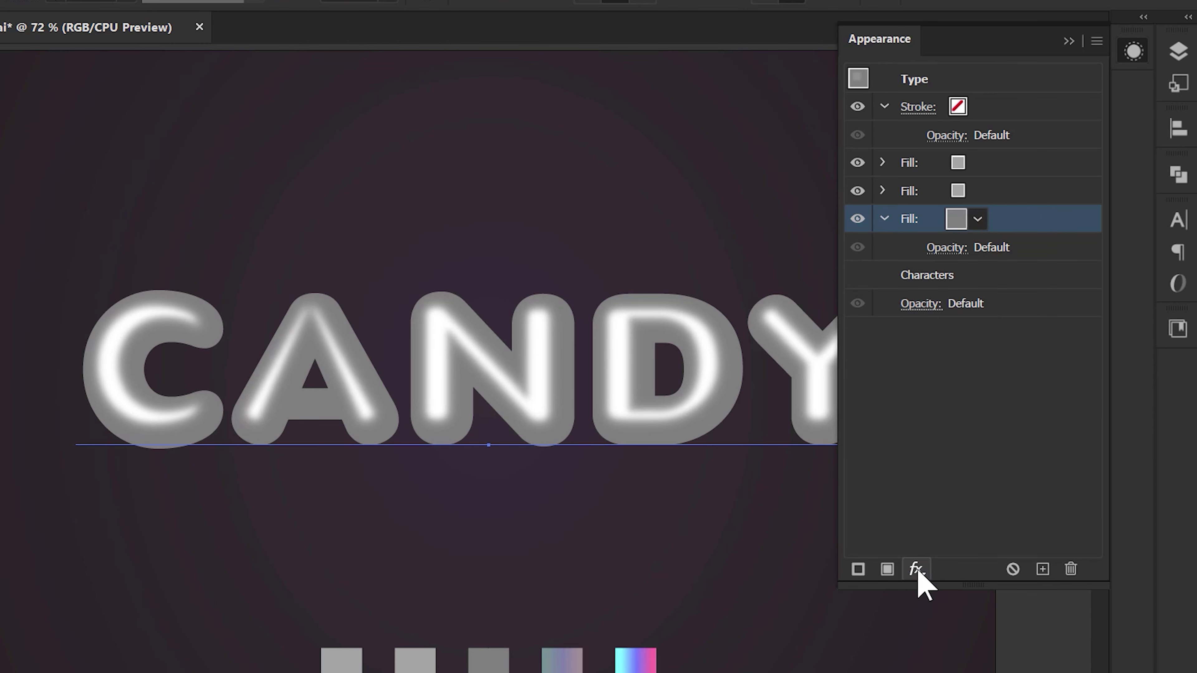
# Step: Add a Screen-mode Inner Glow with 20 px blur to the third fill
pyautogui.click(916, 569)
pyautogui.click(992, 199)
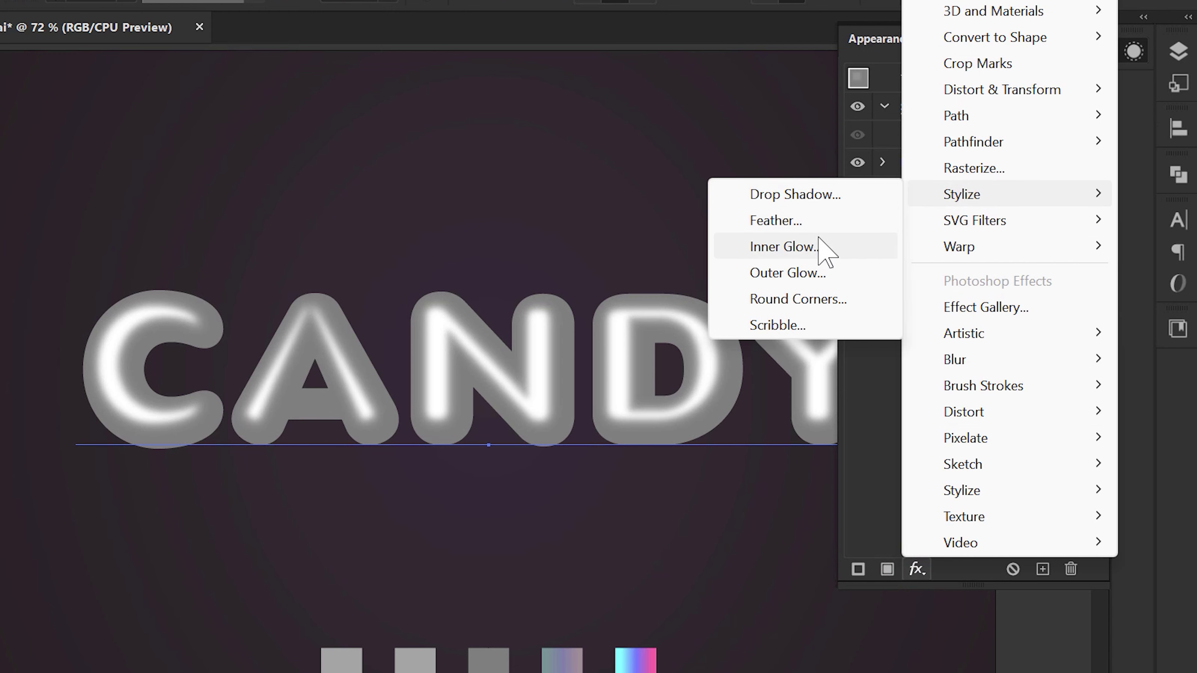
pyautogui.click(822, 247)
pyautogui.click(908, 241)
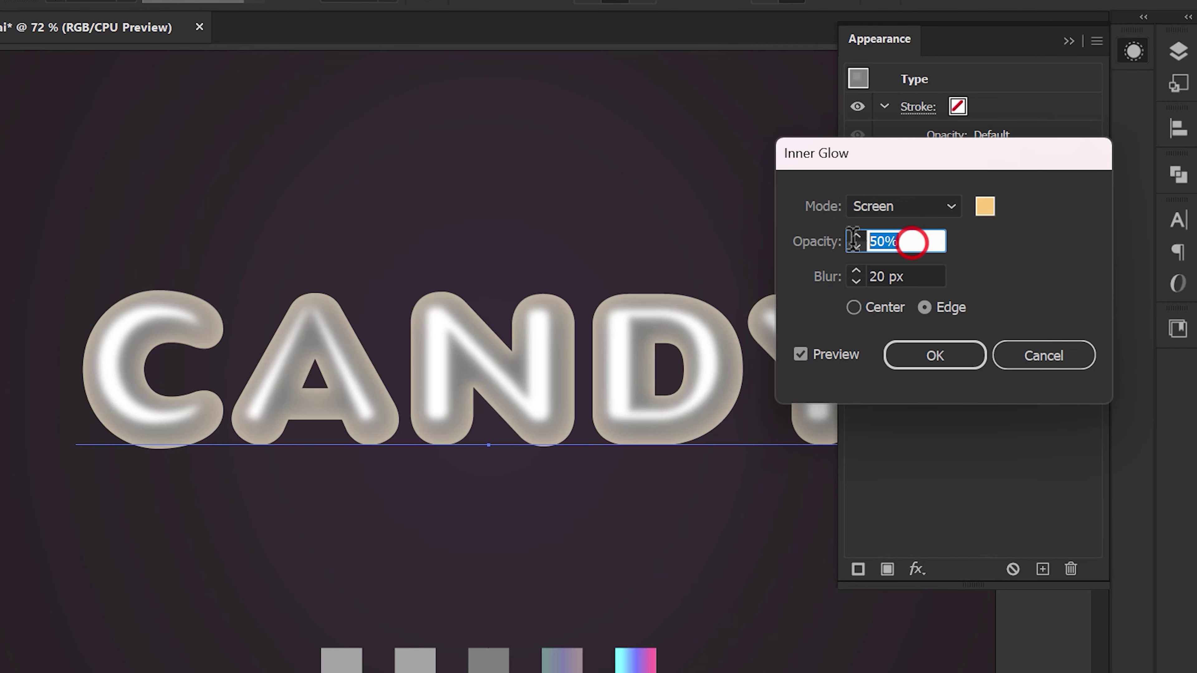
pyautogui.click(924, 351)
pyautogui.moveTo(749, 425); pyautogui.dragTo(601, 427)
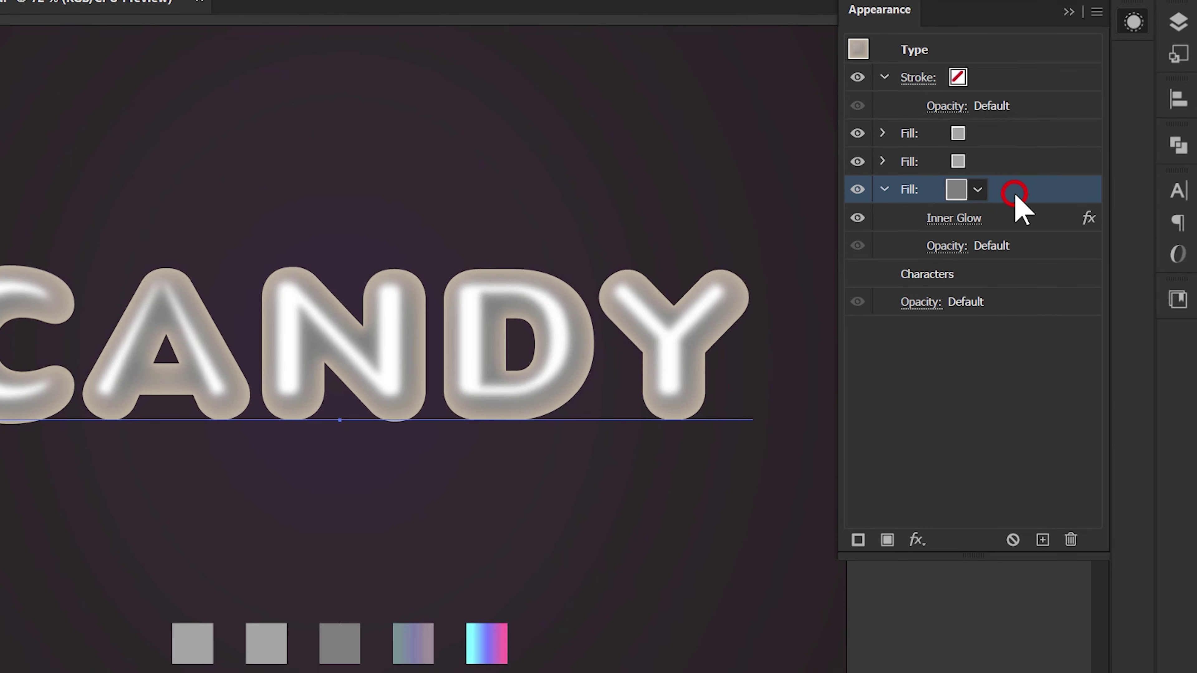
# Step: Apply the Sketch > Chrome effect from the Effect Gallery to the fill
pyautogui.click(918, 521)
pyautogui.click(992, 262)
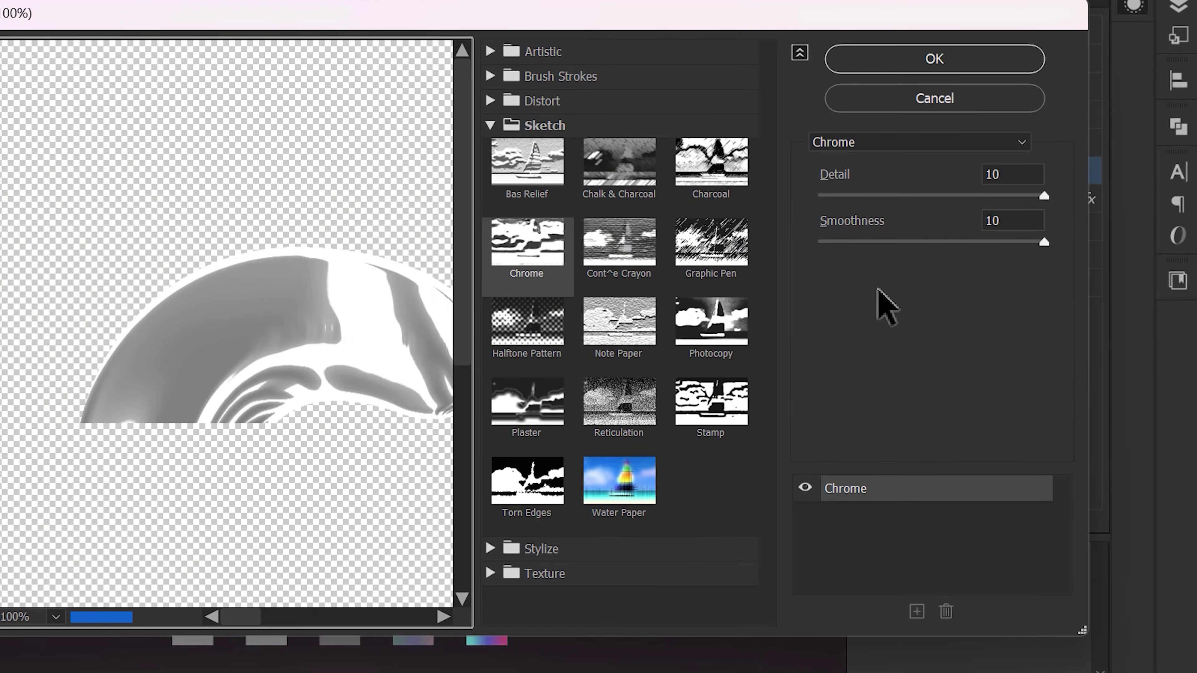
pyautogui.click(535, 260)
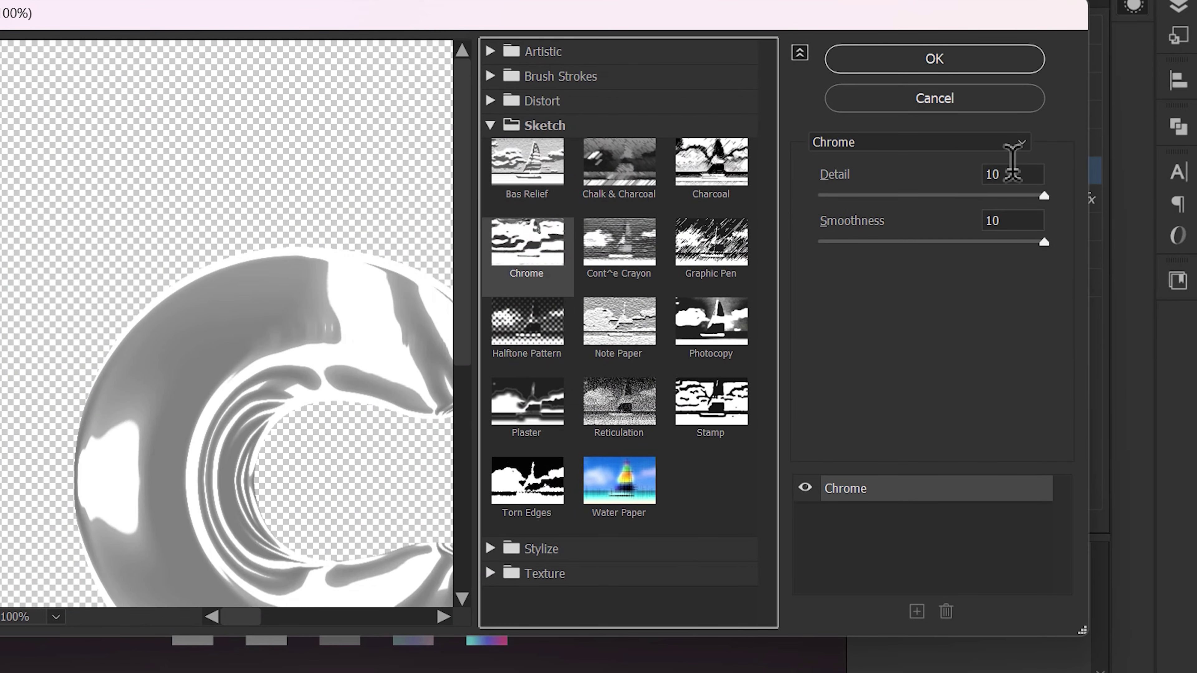
pyautogui.click(975, 63)
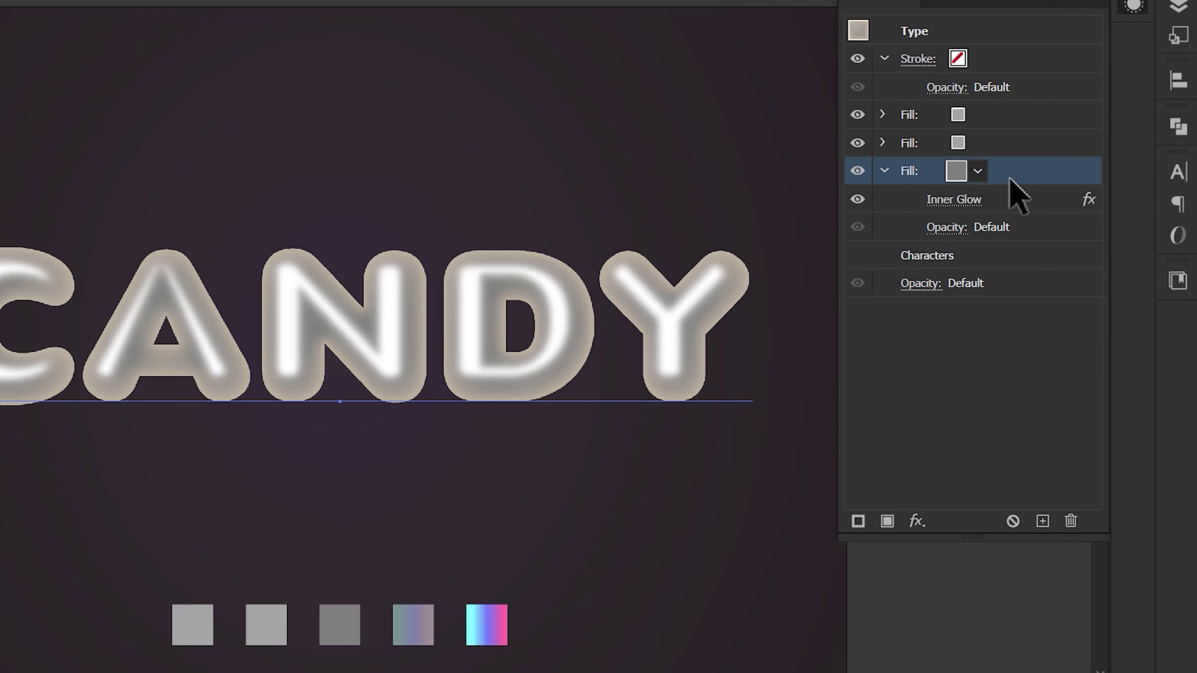
# Step: Set the chrome fill's blend mode to Overlay
pyautogui.click(947, 255)
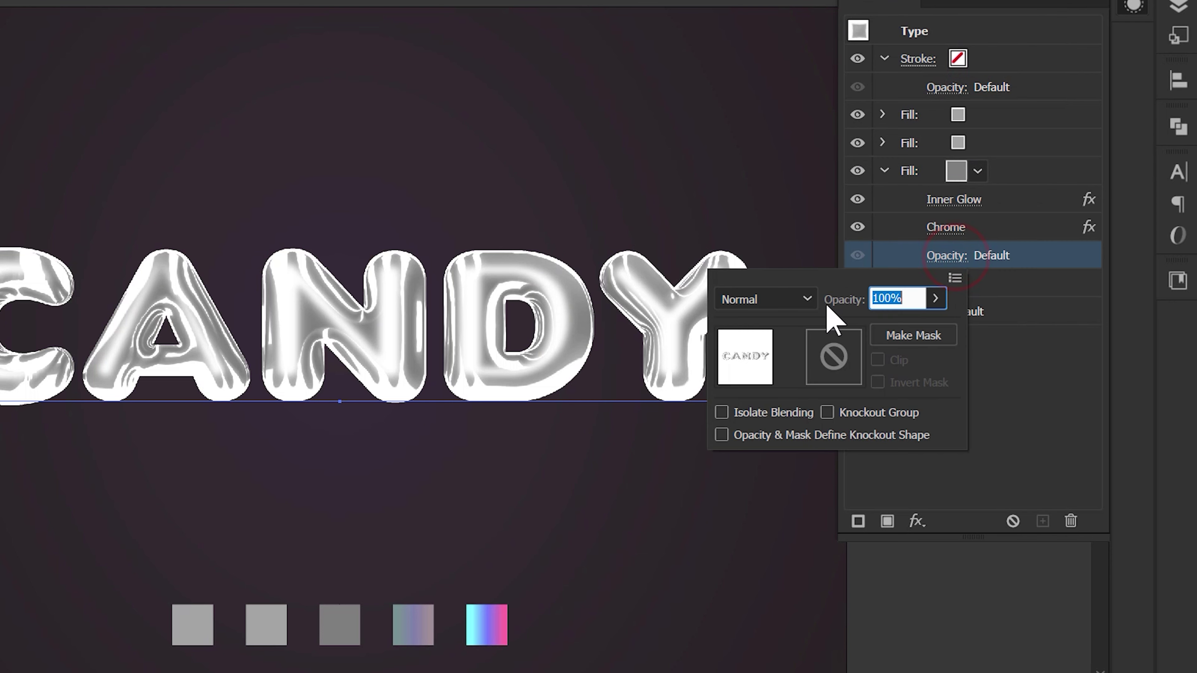
pyautogui.click(807, 299)
pyautogui.click(777, 87)
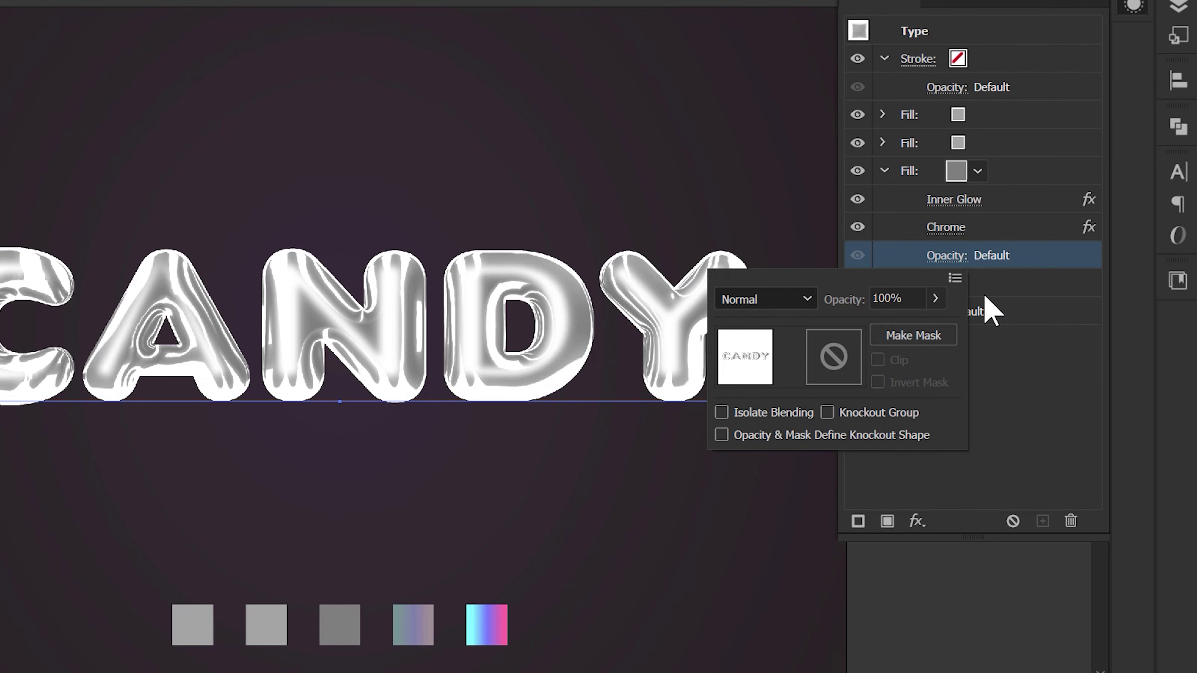
pyautogui.click(1022, 330)
# Step: Duplicate the chrome fill and give the copy the purple-grey gradient swatch
pyautogui.click(1016, 168)
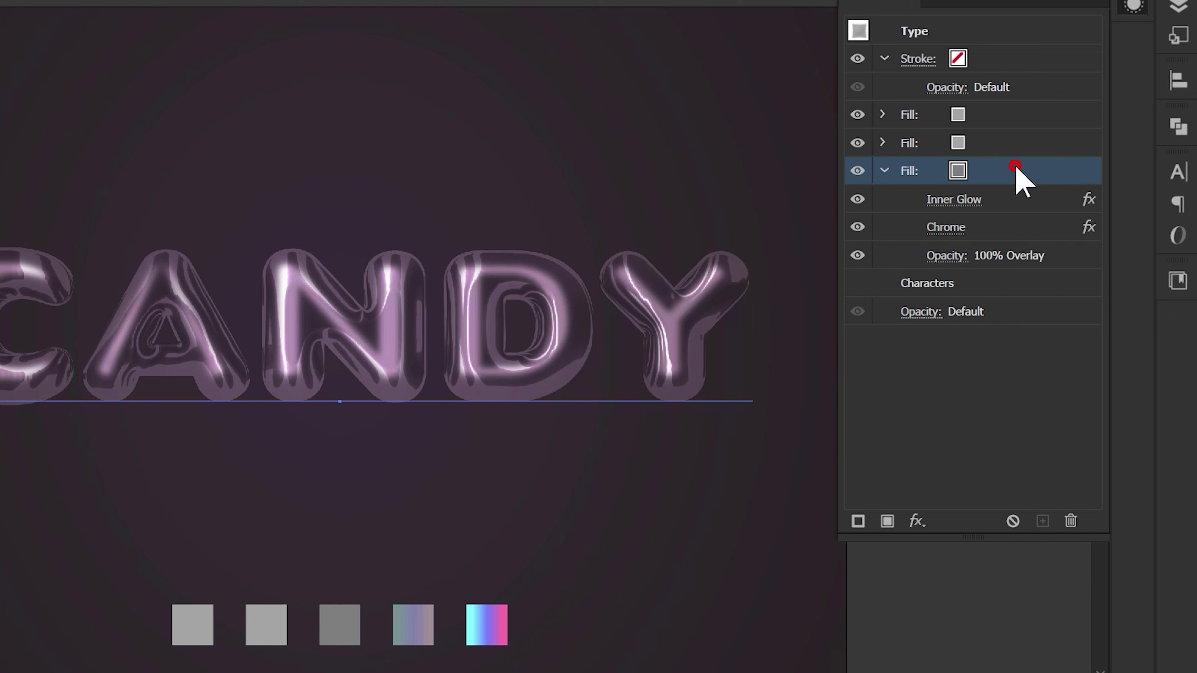
pyautogui.click(1042, 519)
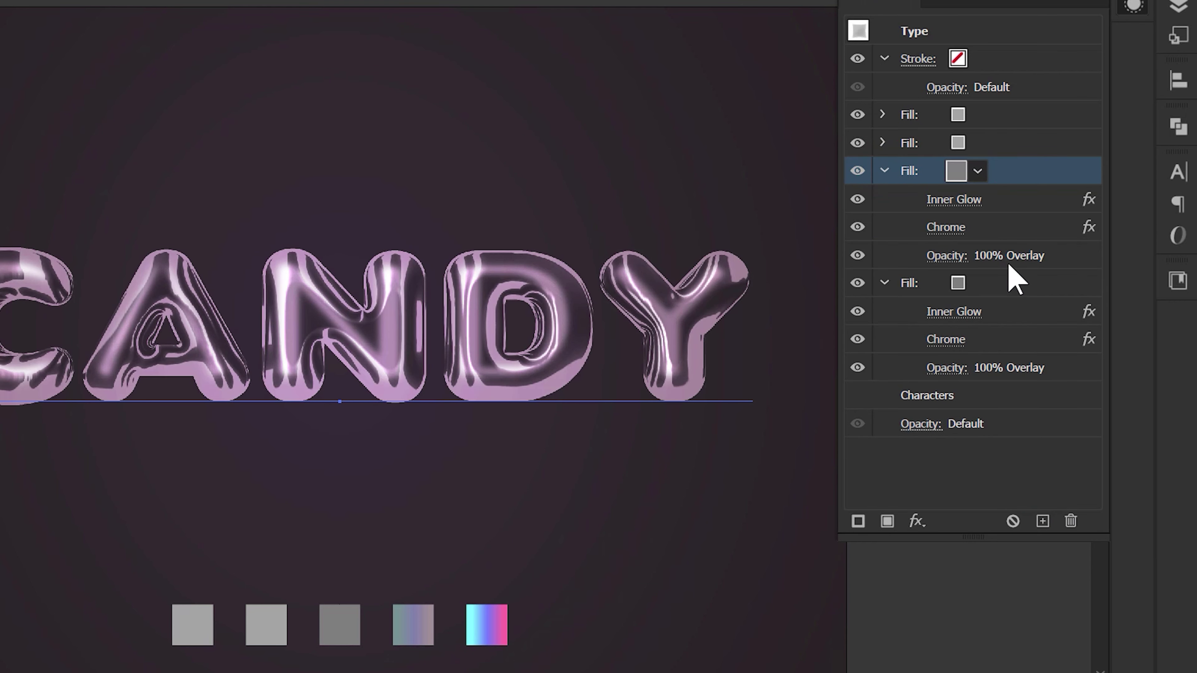
pyautogui.click(885, 171)
pyautogui.click(1031, 199)
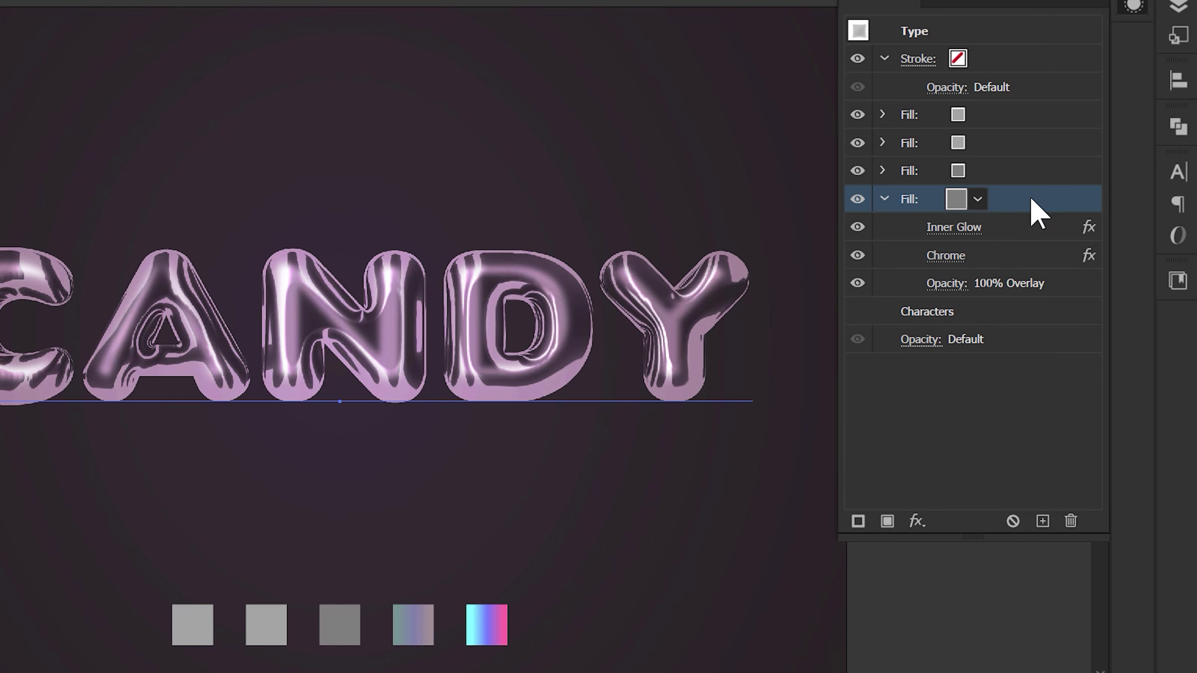
pyautogui.click(414, 627)
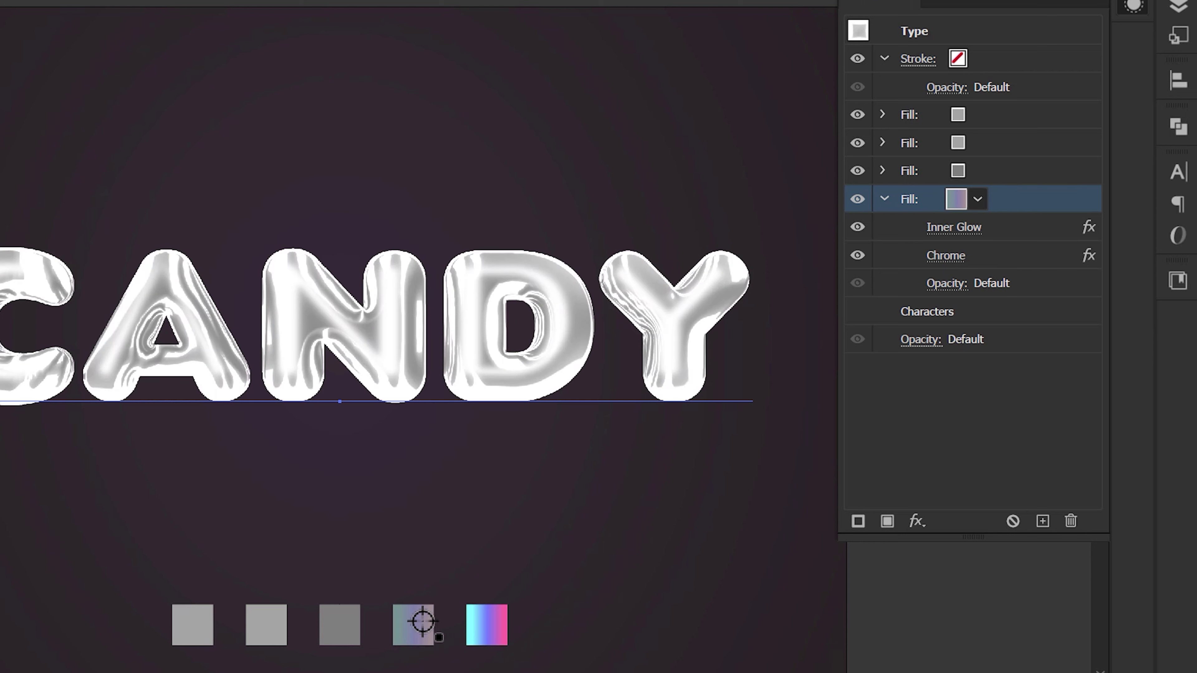
# Step: Delete the Inner Glow and Chrome effects from the gradient fill
pyautogui.click(1014, 227)
pyautogui.keyDown('shift'); pyautogui.click(1008, 256); pyautogui.keyUp('shift')
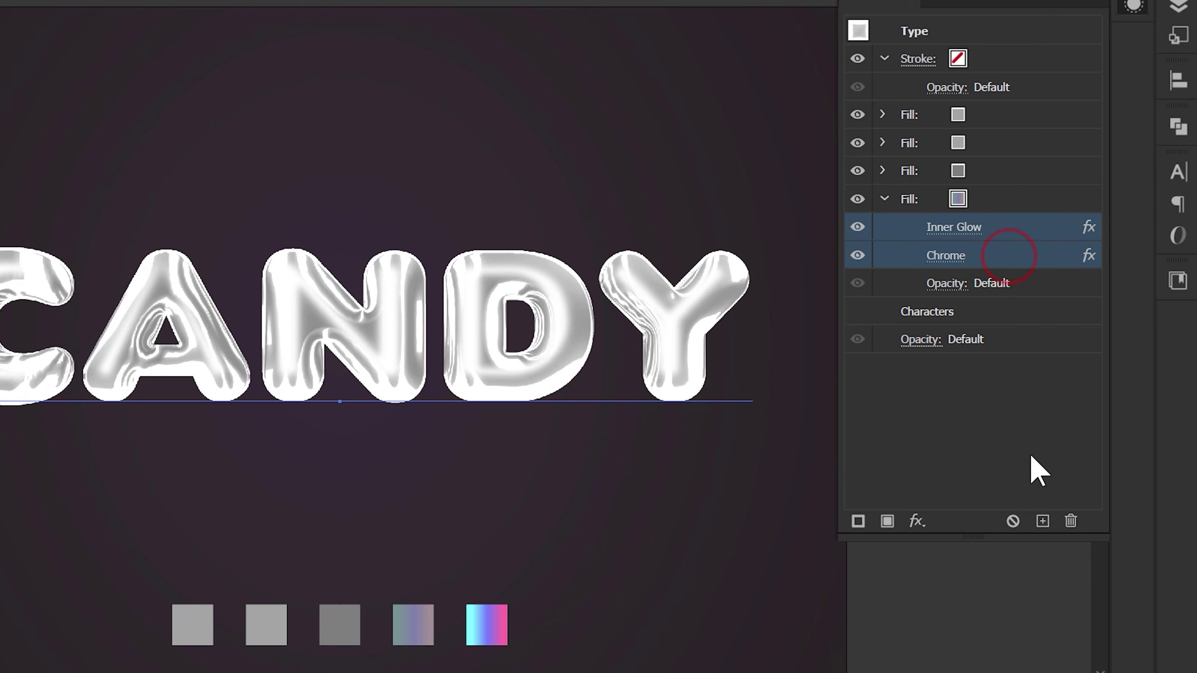
pyautogui.click(1068, 520)
pyautogui.click(1040, 205)
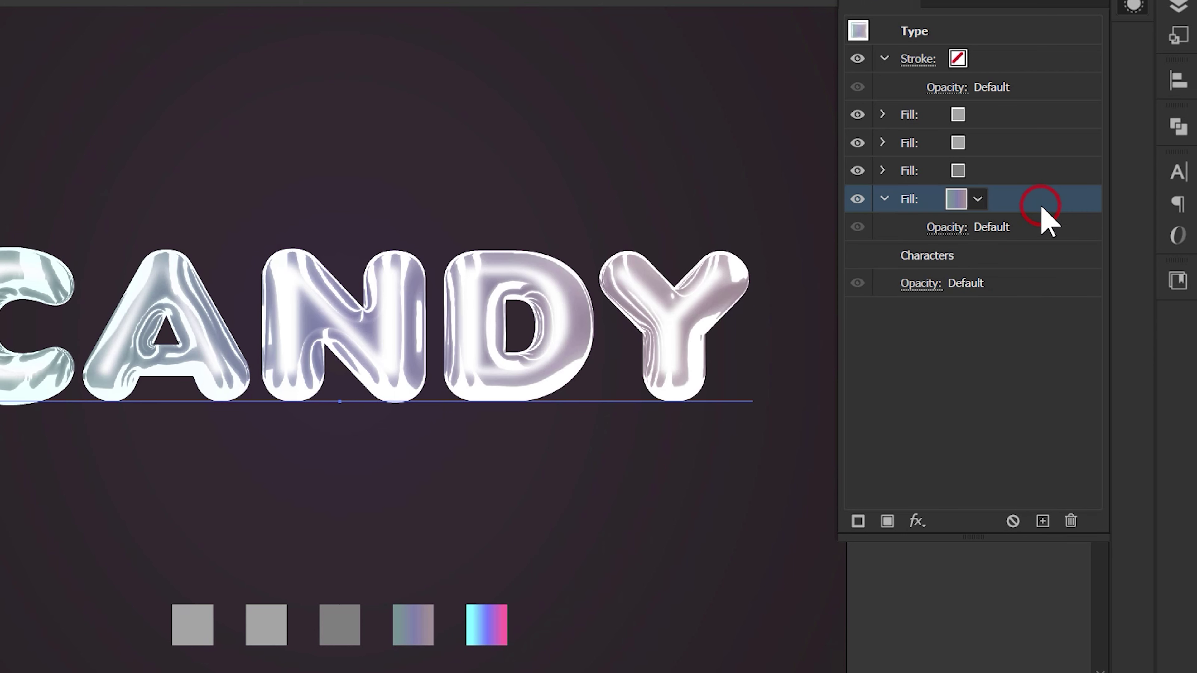
# Step: Set the purple-grey gradient fill's blend mode to Overlay
pyautogui.click(951, 225)
pyautogui.click(797, 272)
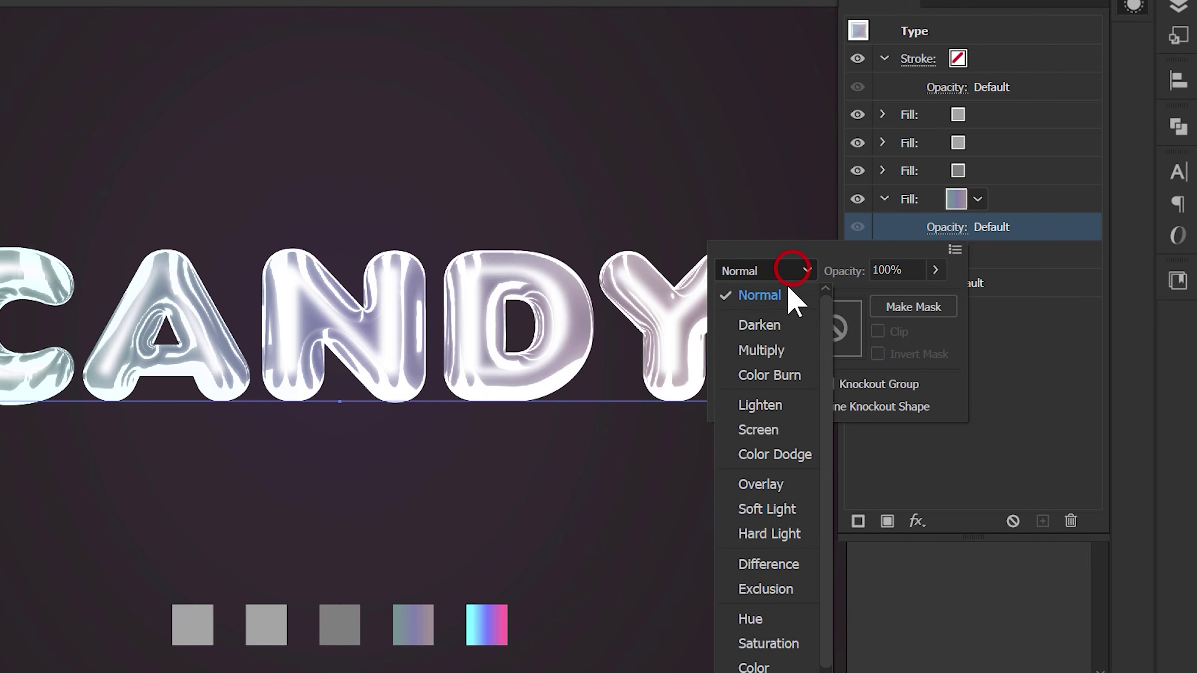
pyautogui.click(784, 470)
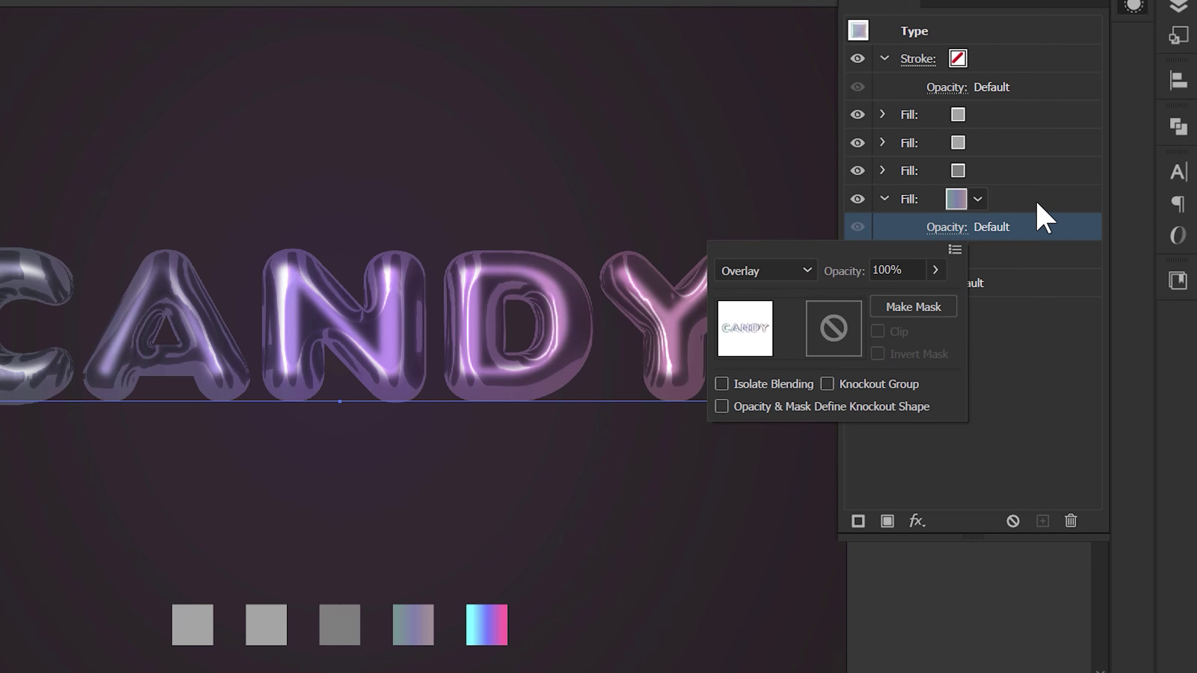
pyautogui.click(1036, 202)
pyautogui.click(1038, 202)
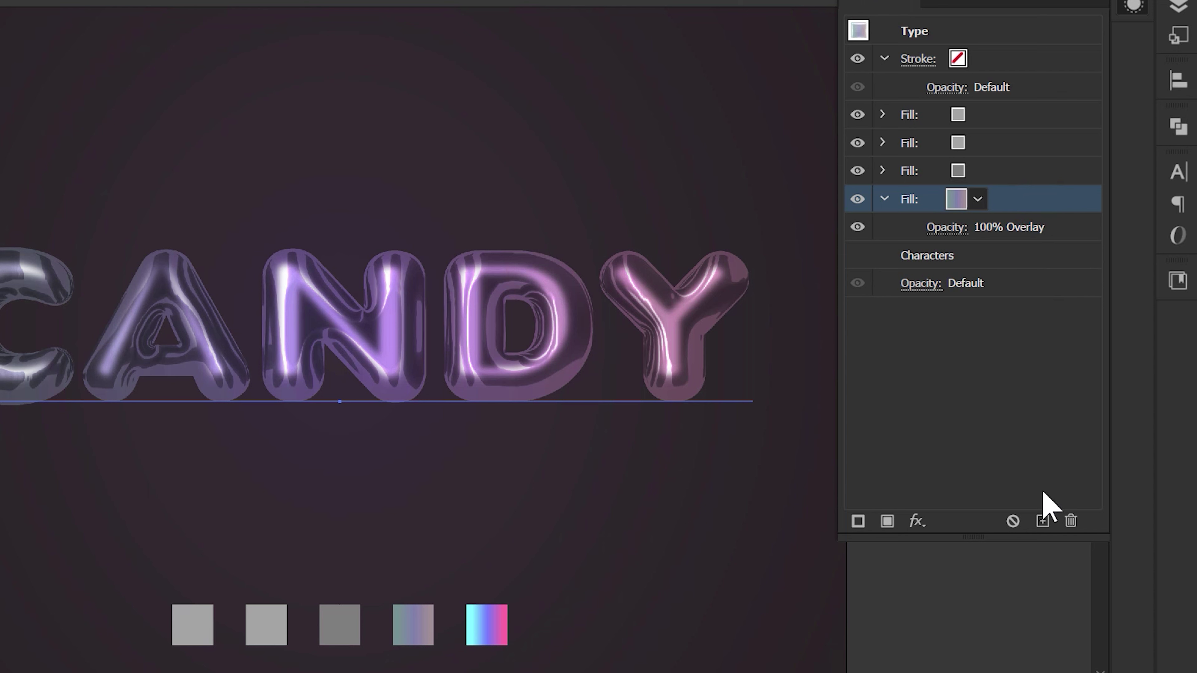
# Step: Duplicate the gradient fill and apply the cyan-to-pink gradient swatch to the copy
pyautogui.click(1042, 520)
pyautogui.click(1002, 254)
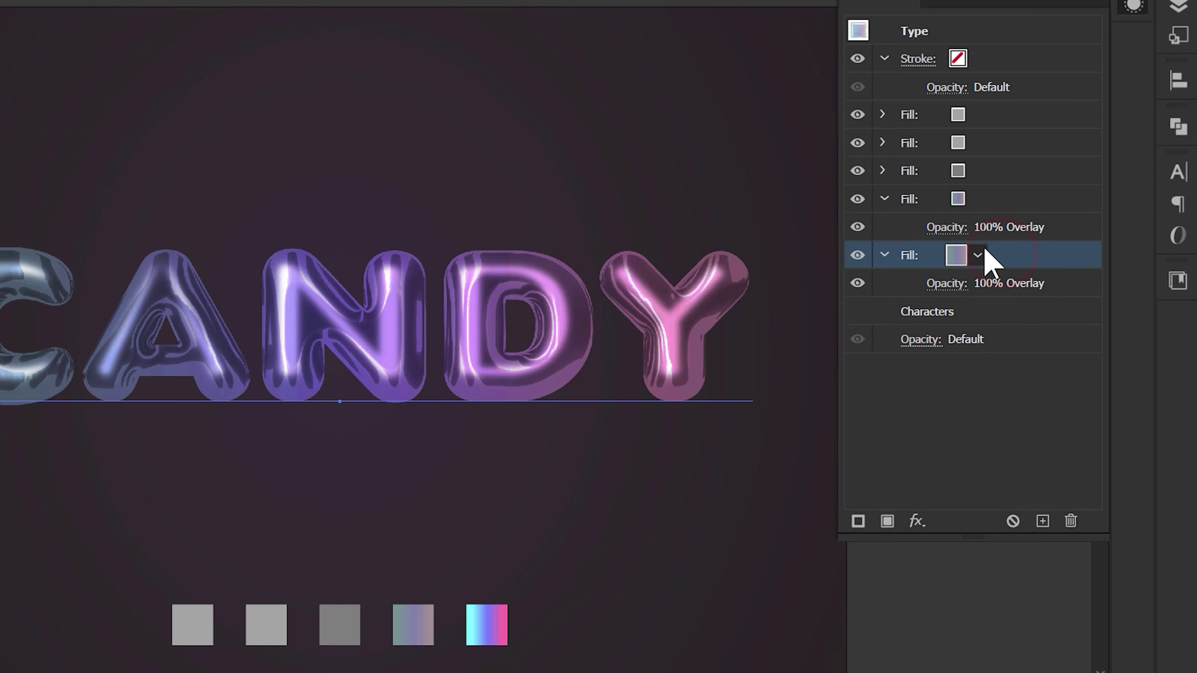
pyautogui.click(884, 199)
pyautogui.click(488, 629)
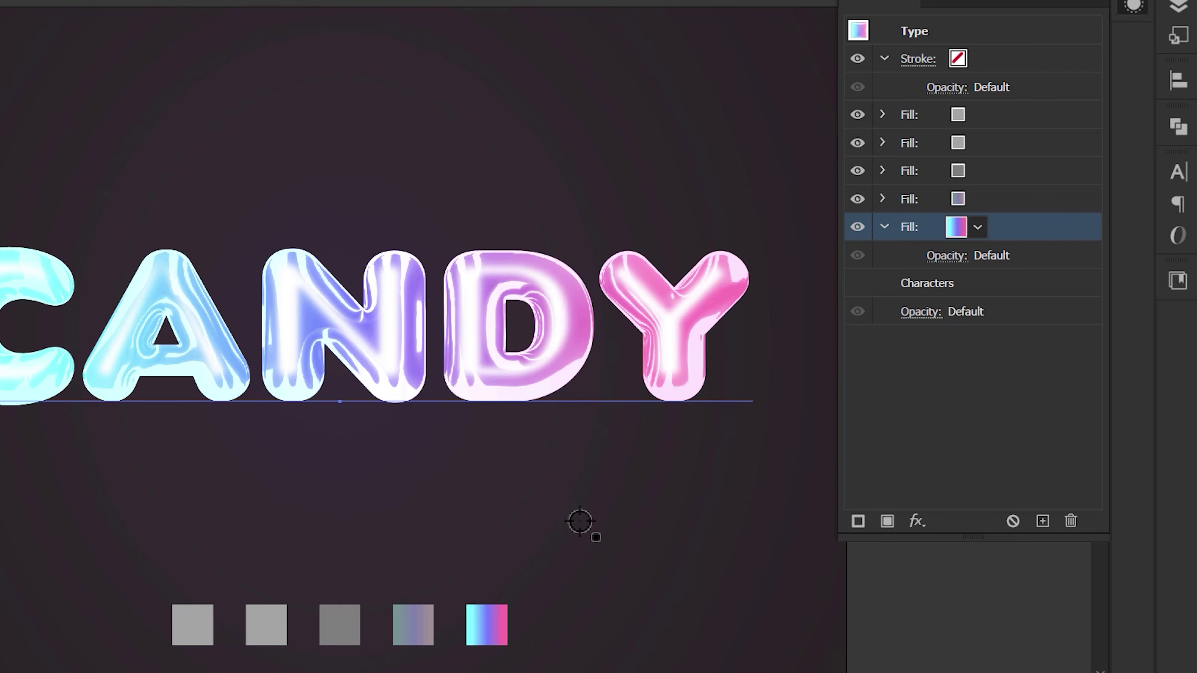
# Step: Blend the cyan-to-pink fill in Overlay mode and add a new empty stroke
pyautogui.click(948, 256)
pyautogui.click(807, 299)
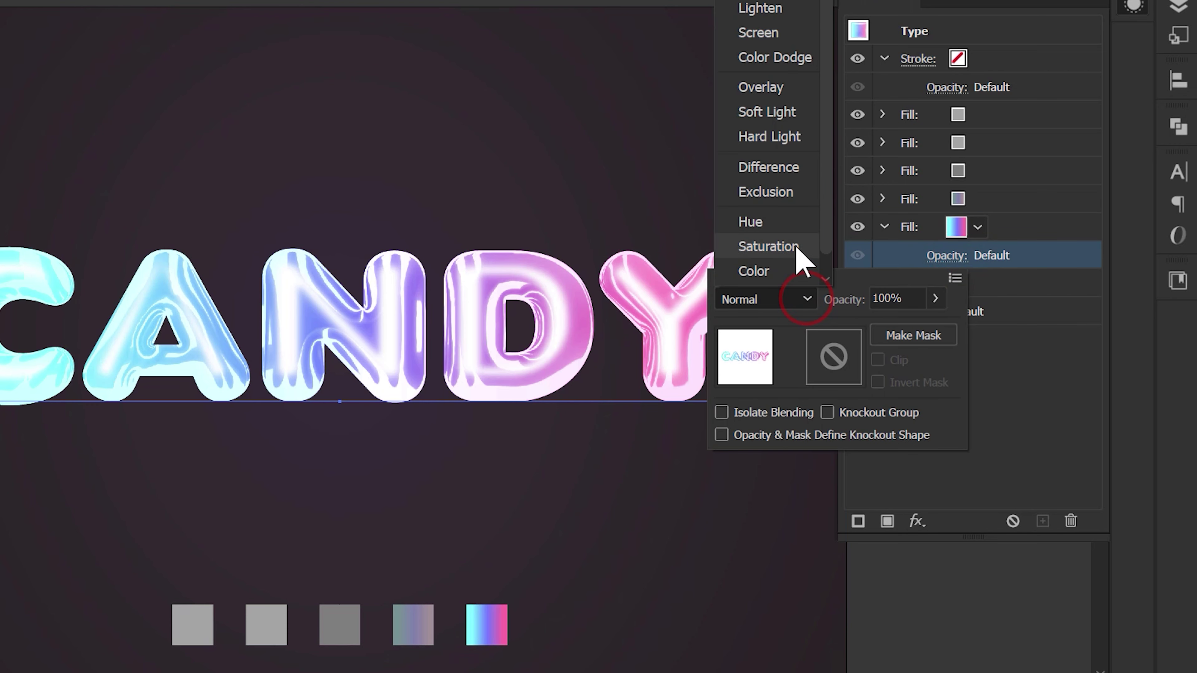
pyautogui.click(790, 85)
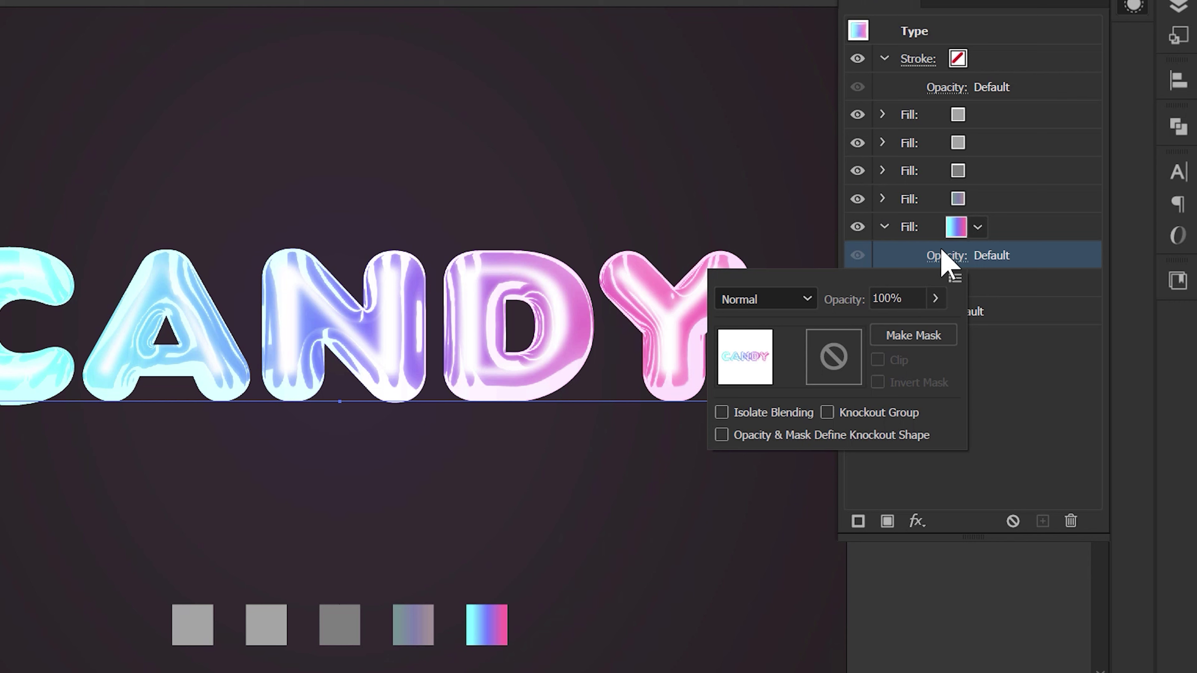
pyautogui.click(884, 227)
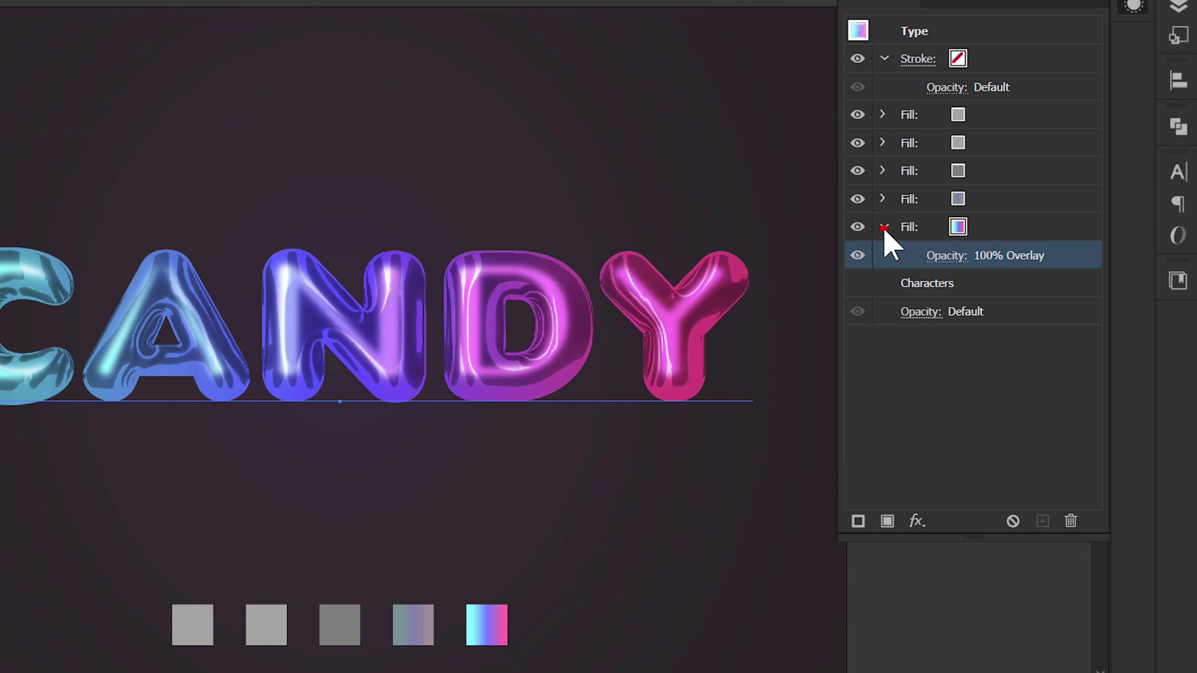
pyautogui.click(884, 227)
pyautogui.click(1003, 224)
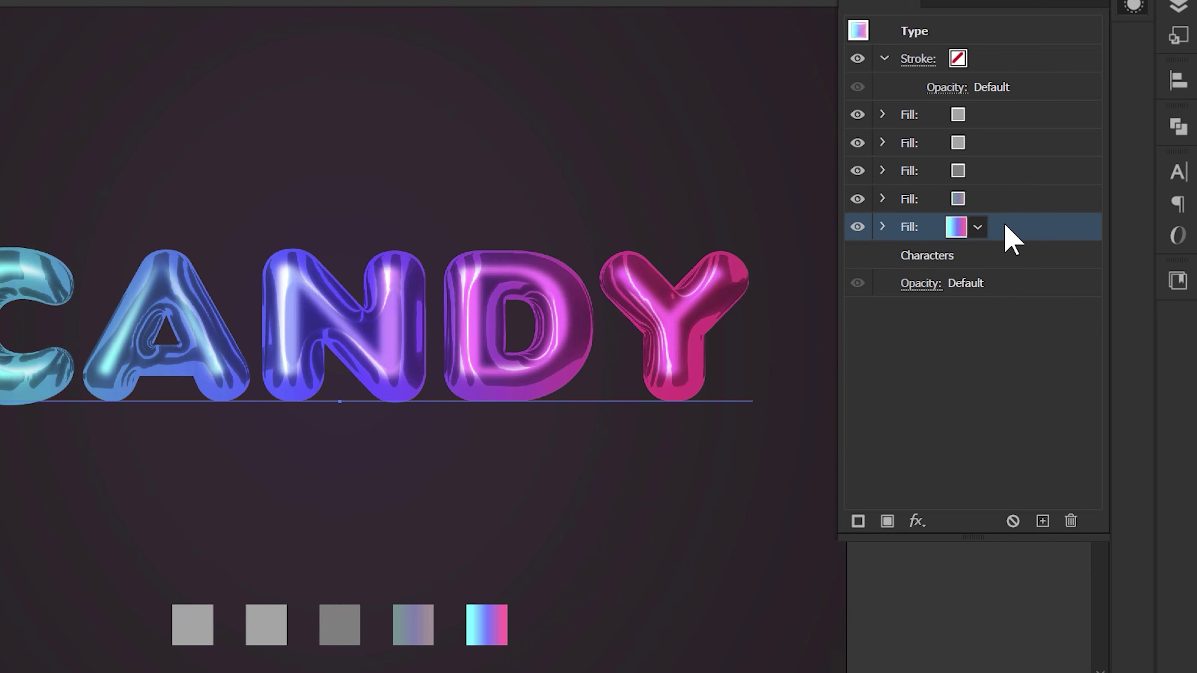
pyautogui.click(857, 521)
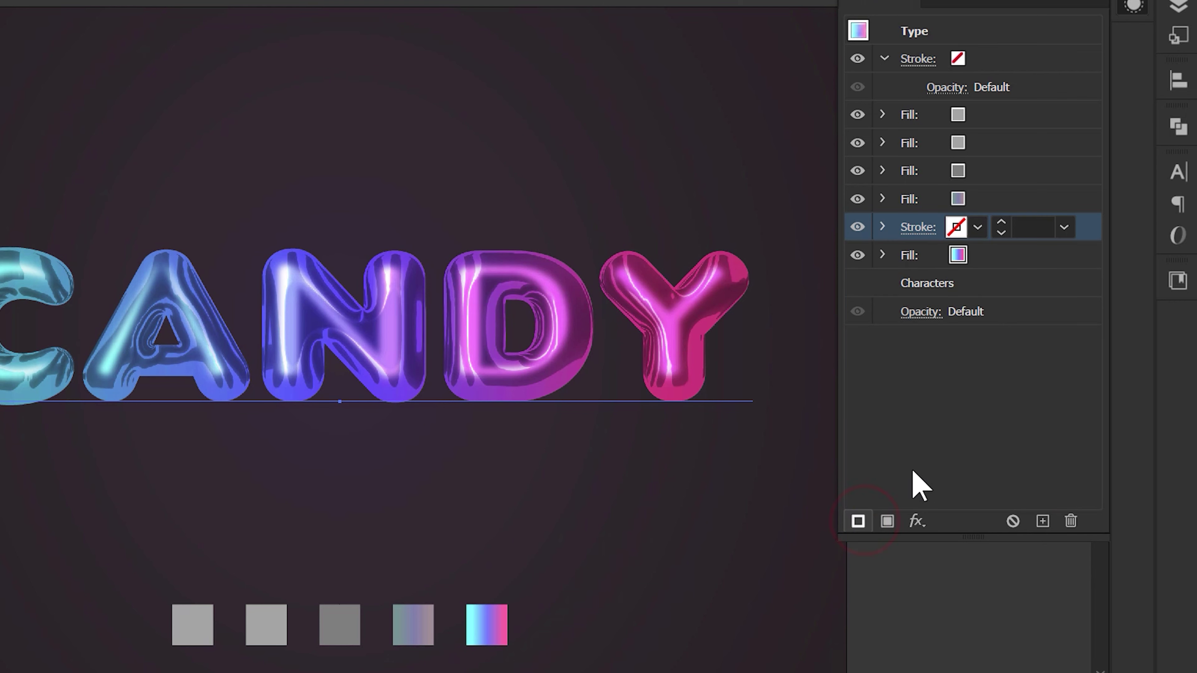
# Step: Move the new 1 pt stroke above the fourth fill and color it with the gradient
pyautogui.moveTo(1082, 227); pyautogui.dragTo(1070, 181)
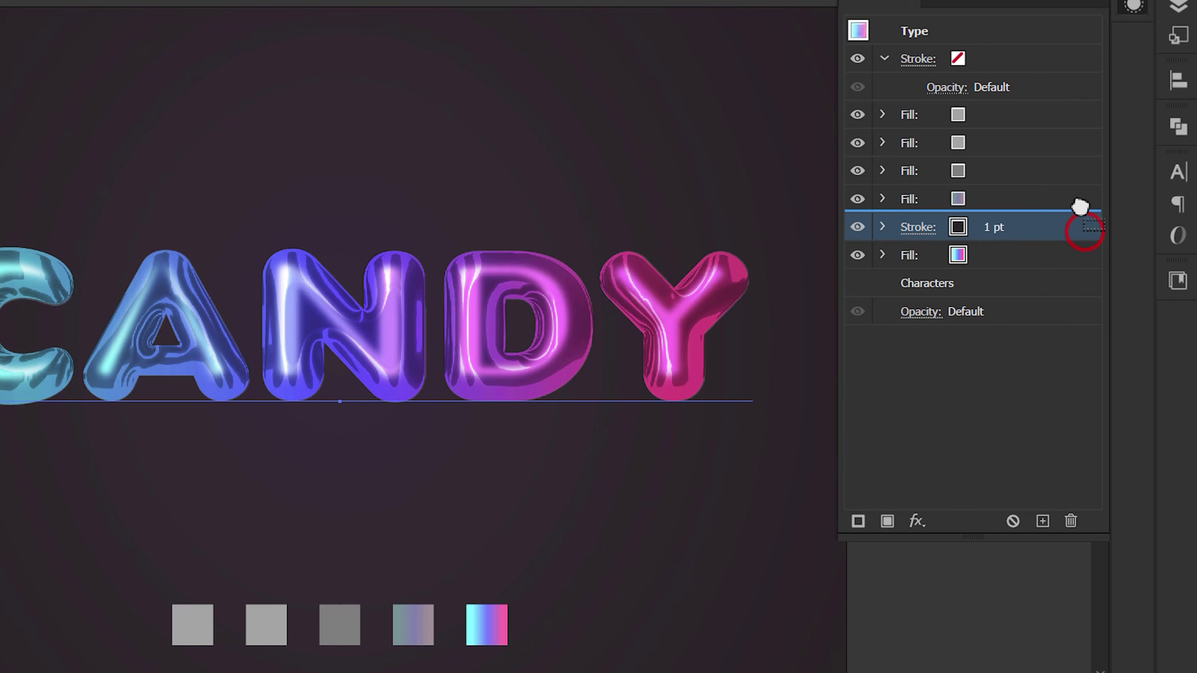
pyautogui.click(1064, 195)
pyautogui.click(977, 198)
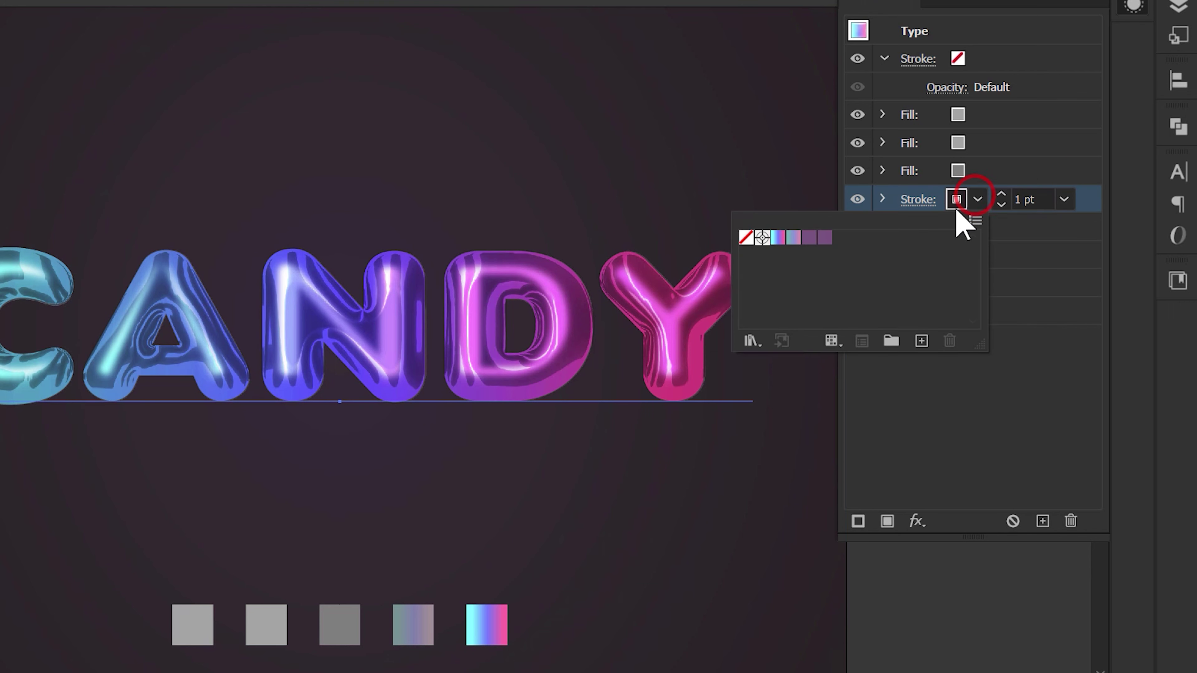
pyautogui.click(779, 238)
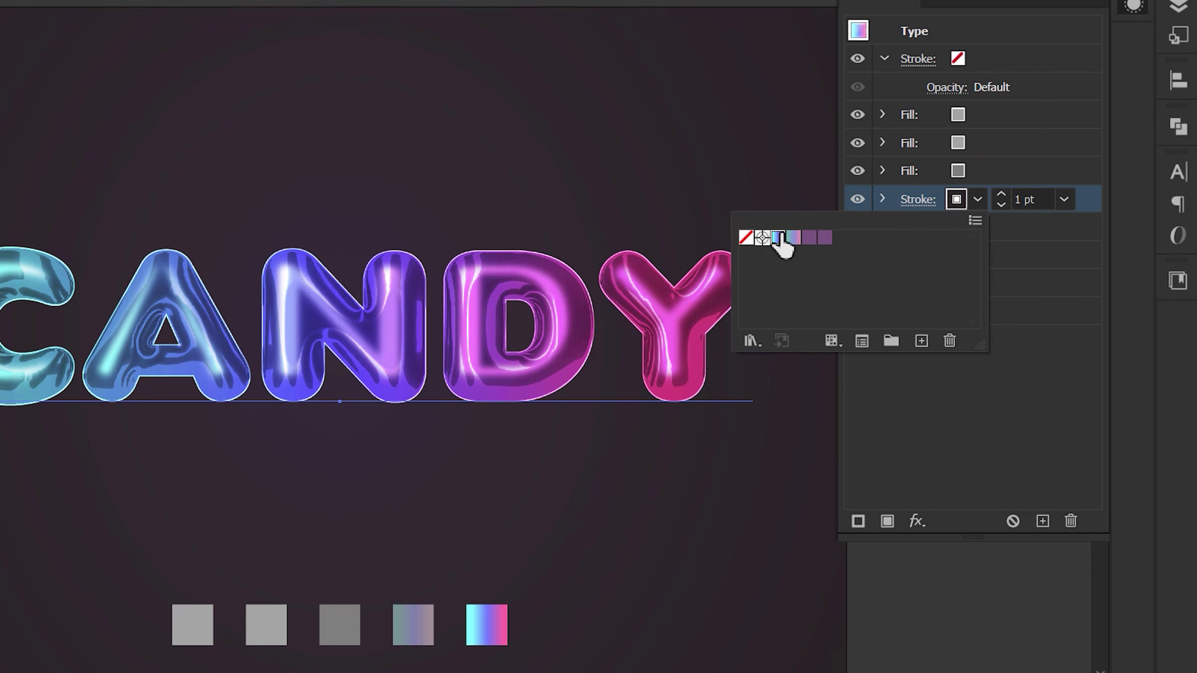
pyautogui.click(1094, 208)
# Step: Make the stroke dashed at 100/150/200 pt, aligned to corners and path ends
pyautogui.click(918, 199)
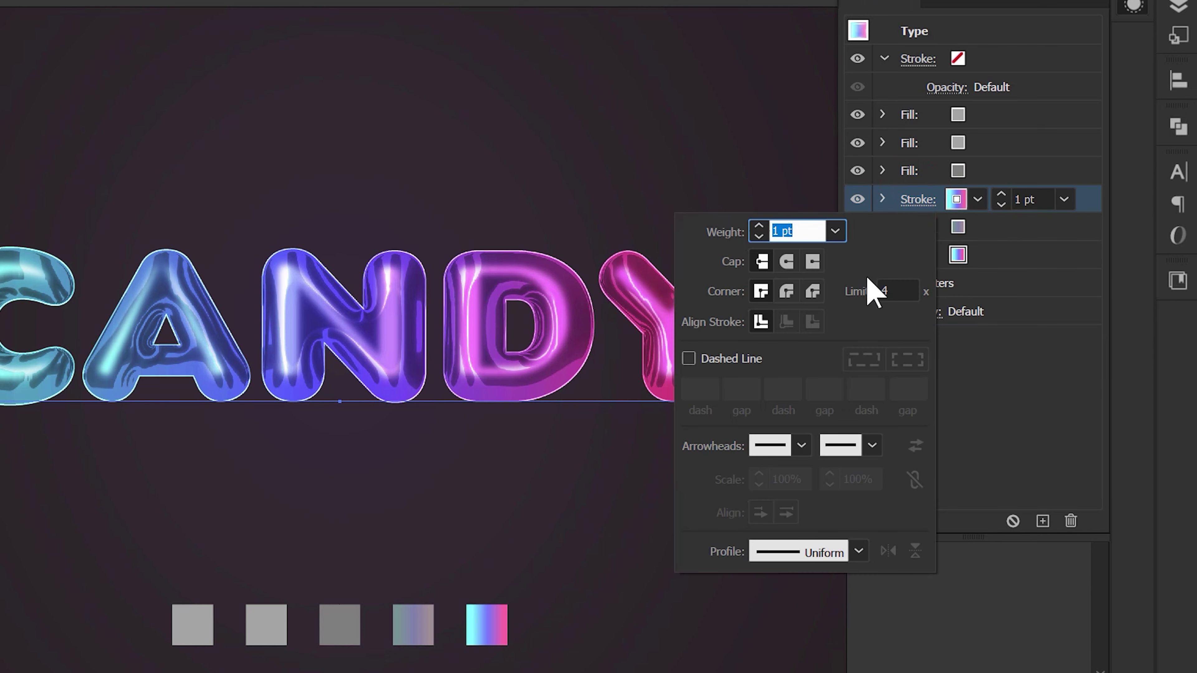
pyautogui.click(746, 357)
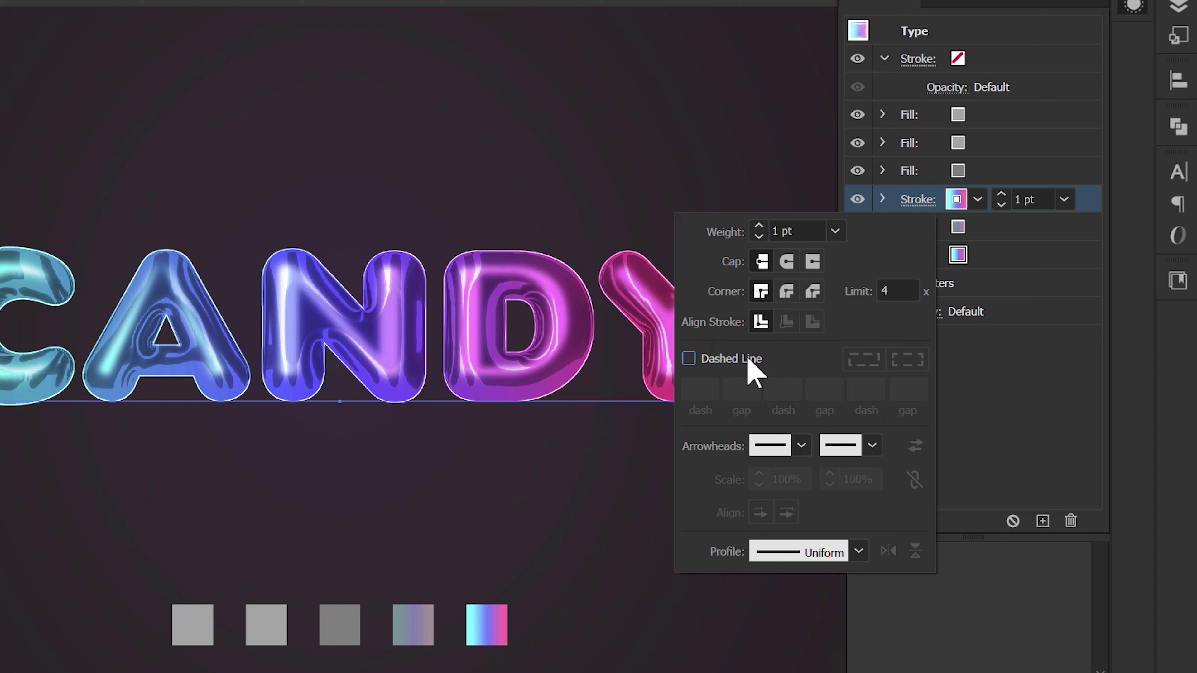
pyautogui.click(749, 359)
pyautogui.click(907, 359)
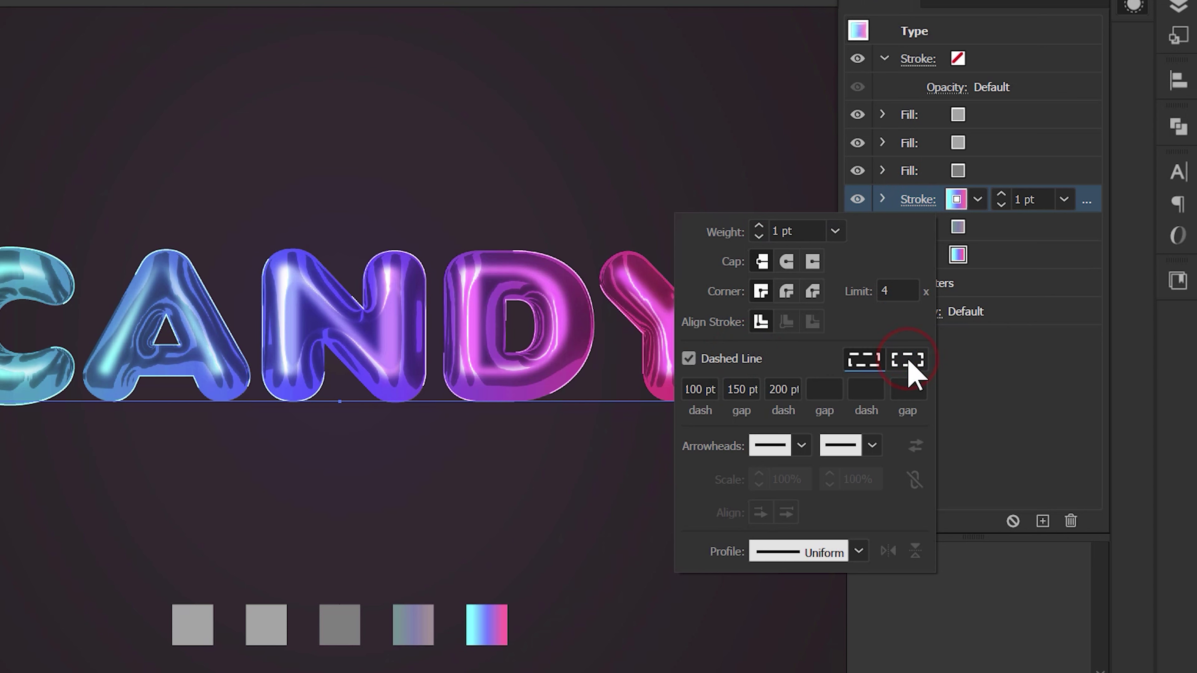
pyautogui.click(908, 360)
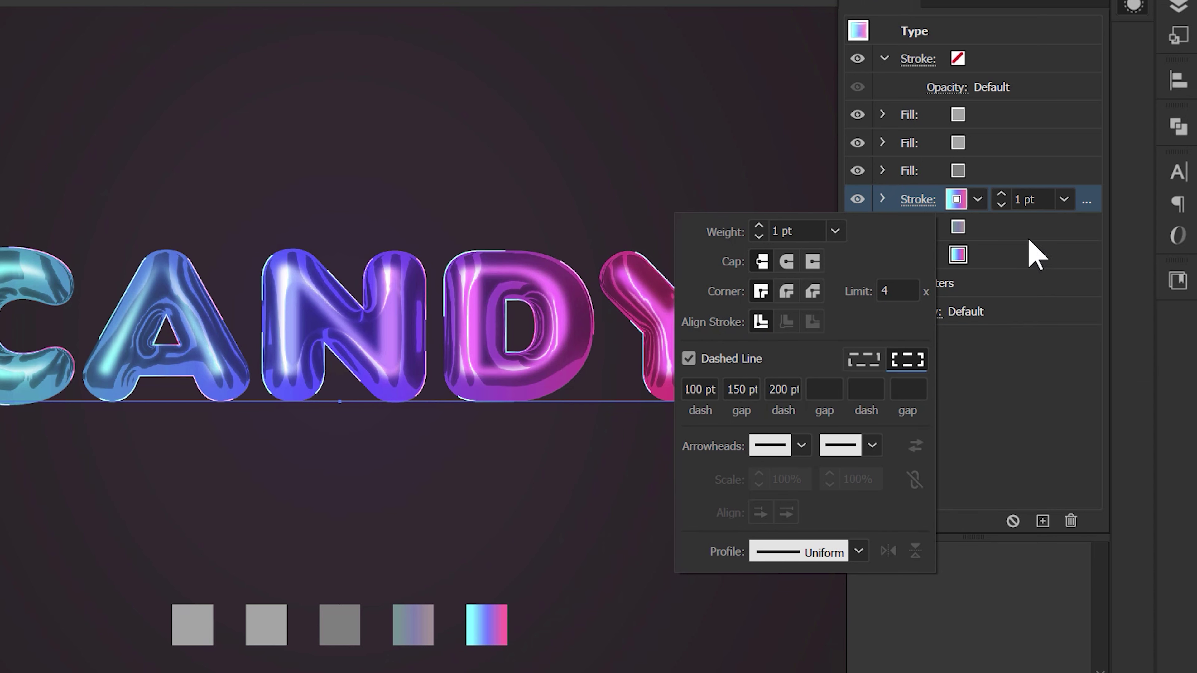
pyautogui.click(1086, 203)
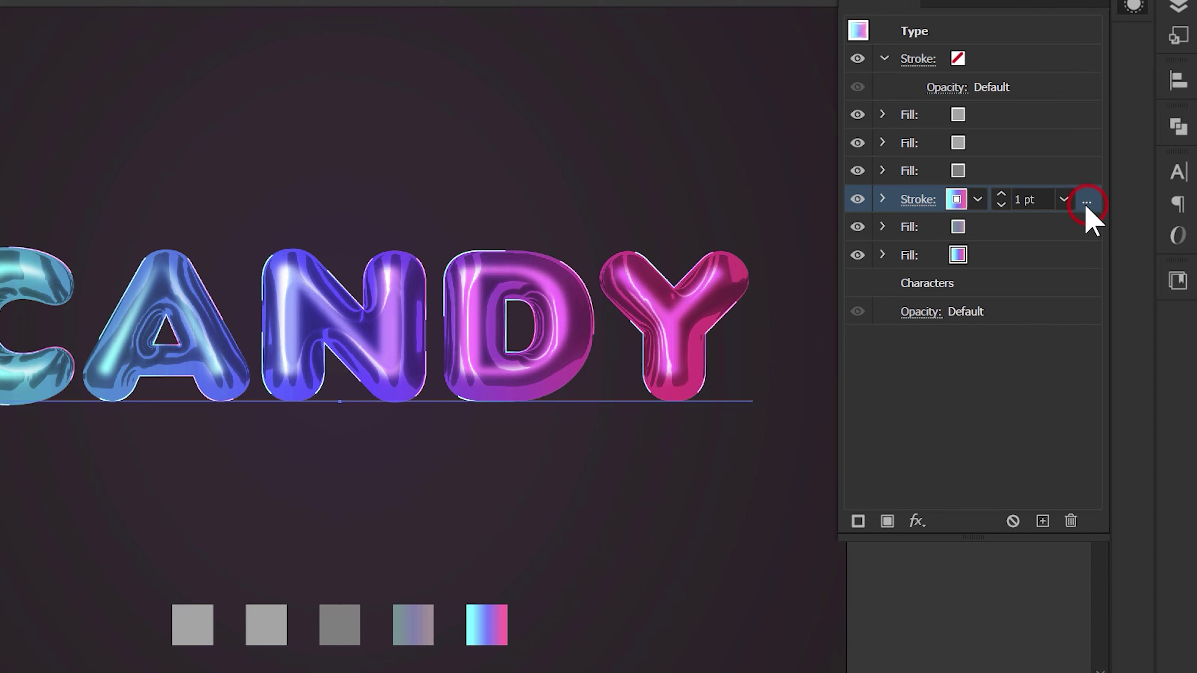
pyautogui.click(882, 198)
# Step: Add a 6-pixel Gaussian Blur to the dashed gradient stroke
pyautogui.click(918, 519)
pyautogui.moveTo(955, 311)
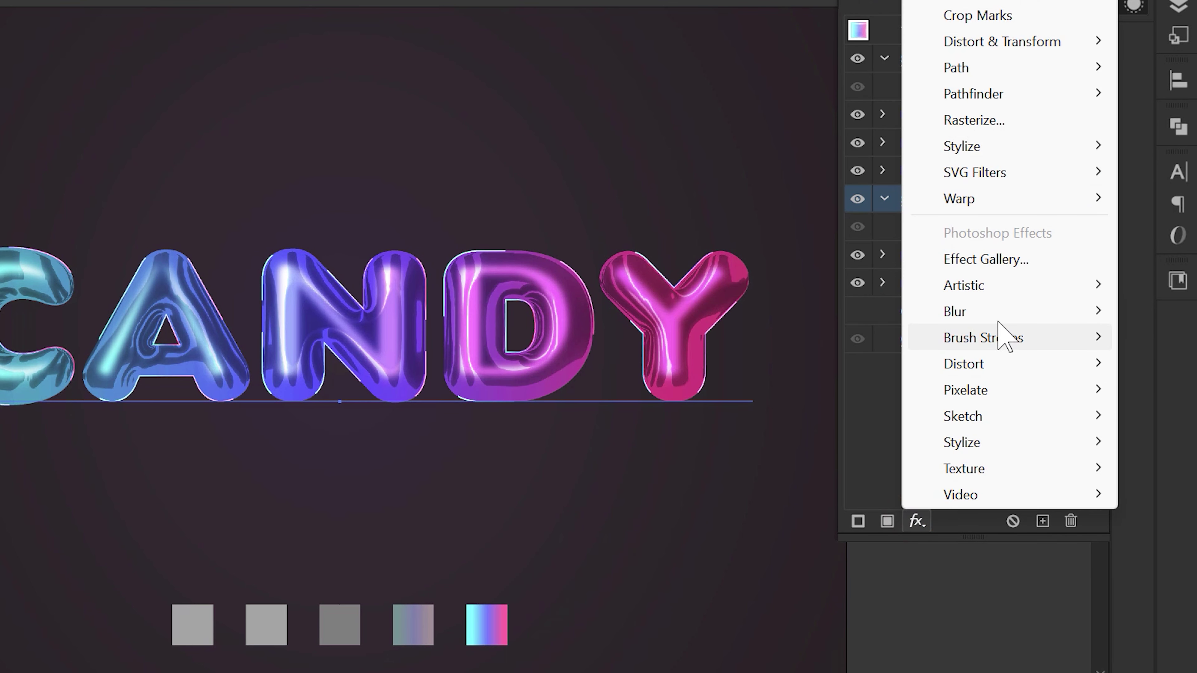
pyautogui.click(996, 311)
pyautogui.click(851, 312)
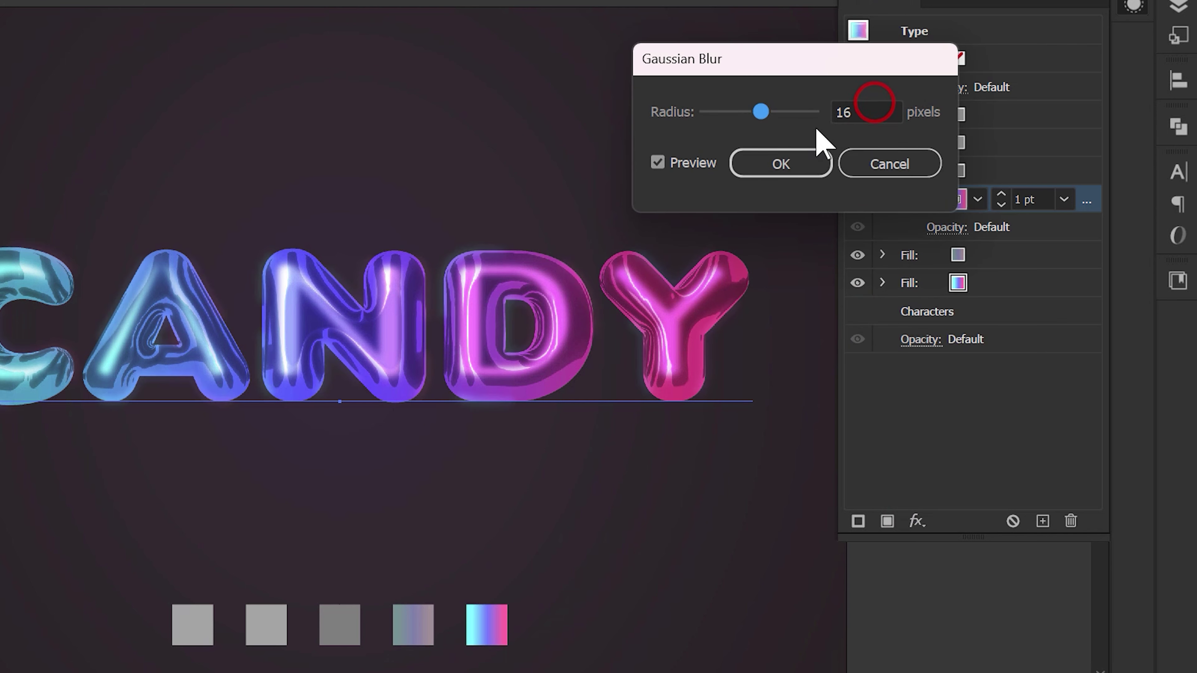
pyautogui.doubleClick(861, 111)
pyautogui.write('6')
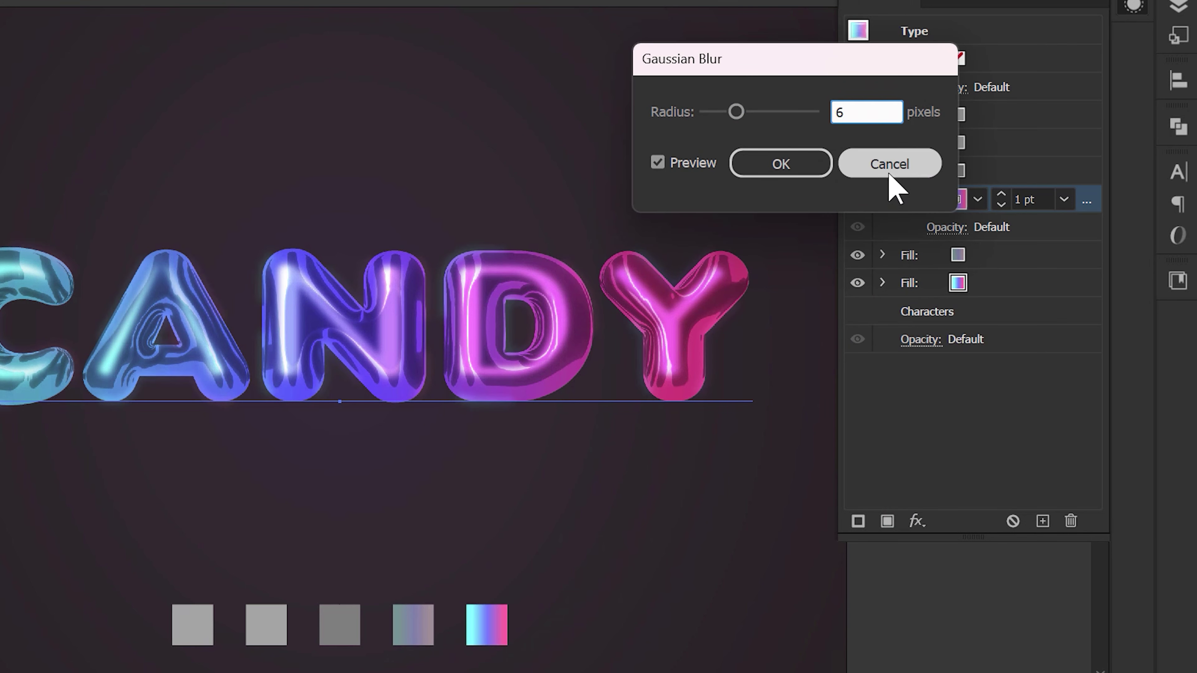
pyautogui.click(783, 163)
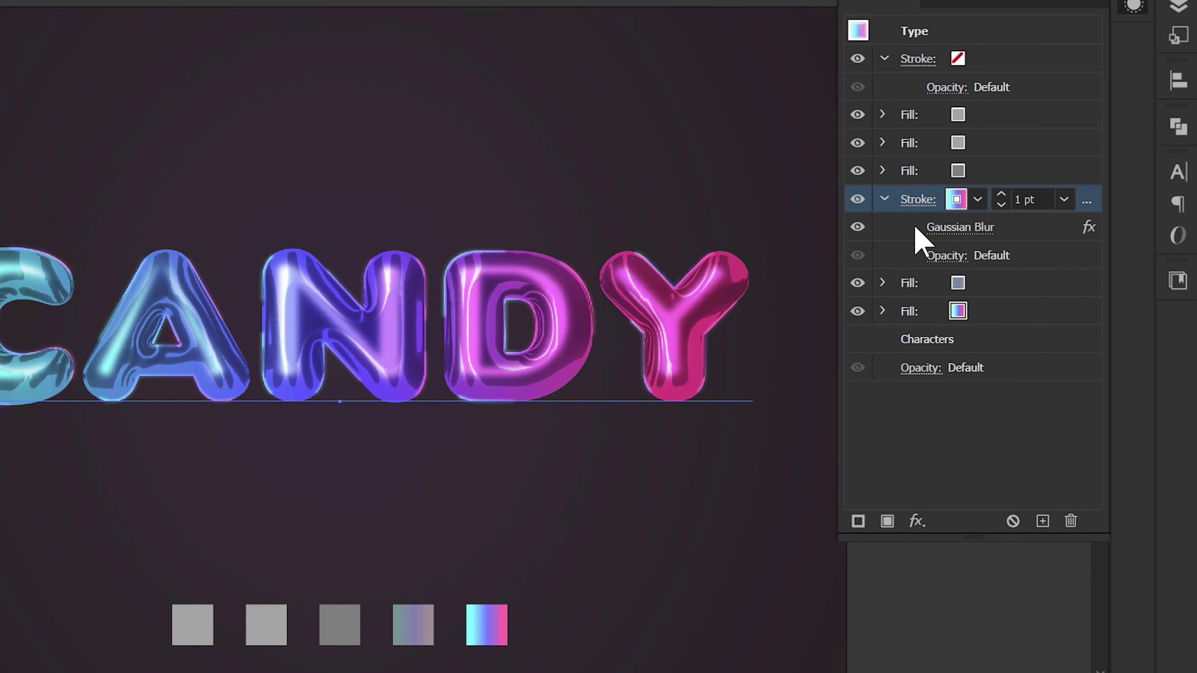
# Step: Set the stroke's blend mode to Color Dodge and duplicate the stroke
pyautogui.click(946, 255)
pyautogui.click(777, 309)
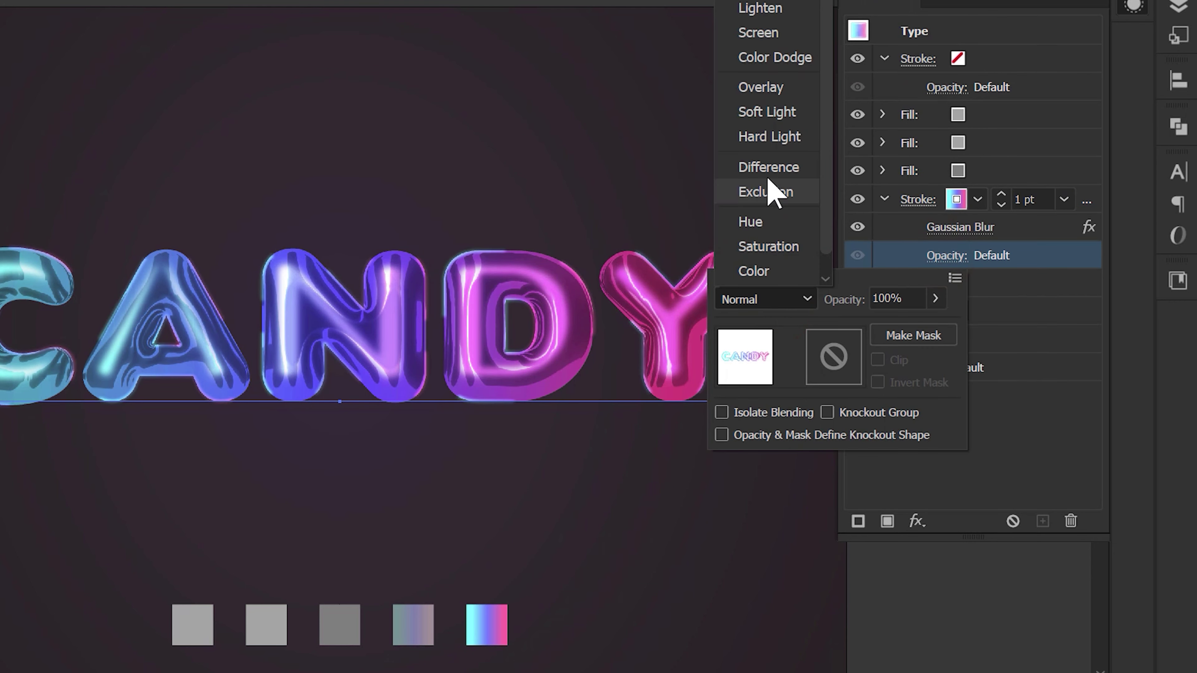
pyautogui.click(780, 55)
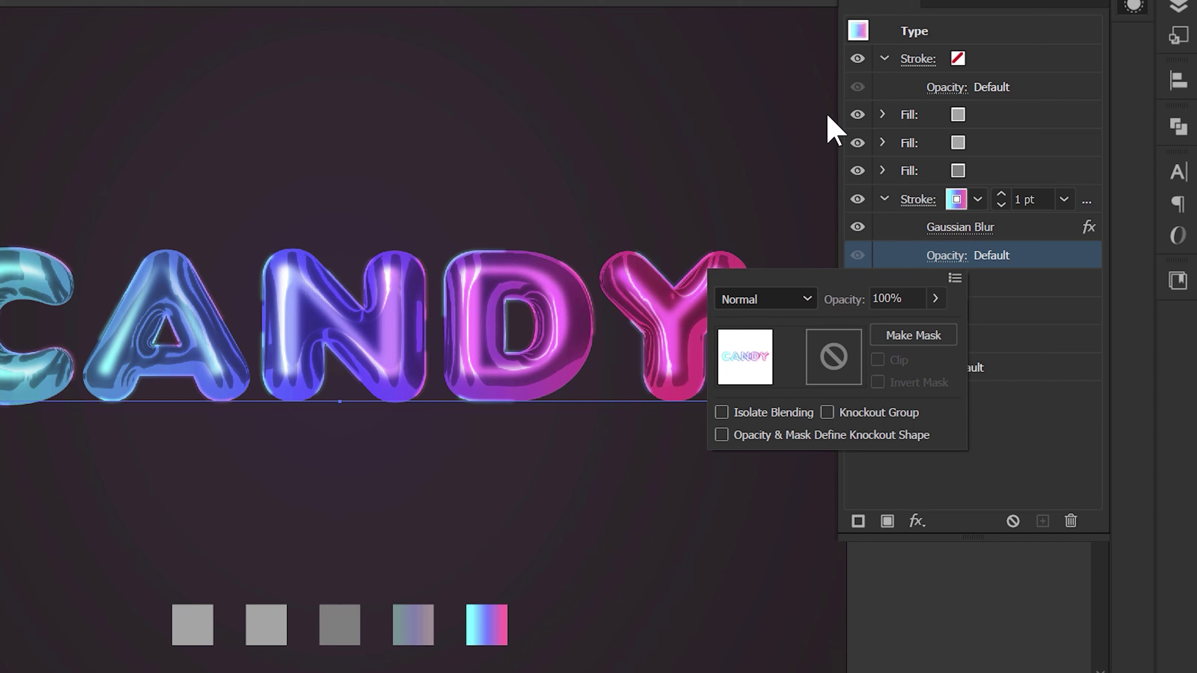
pyautogui.click(1059, 208)
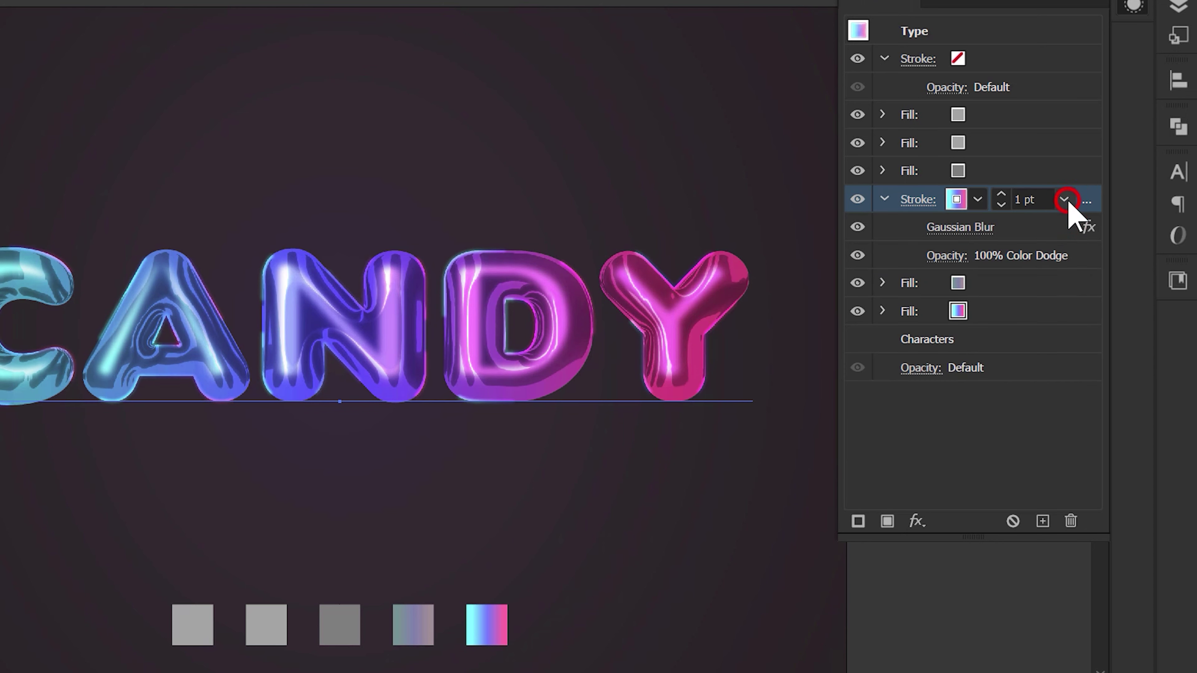
pyautogui.click(1043, 521)
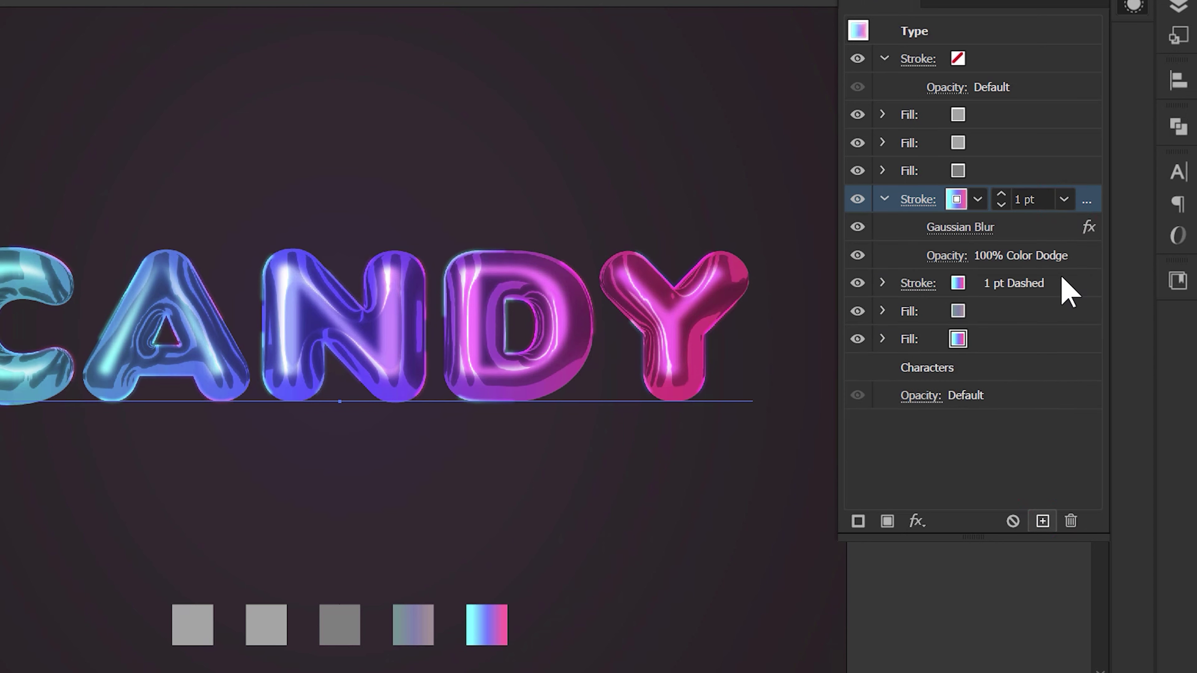
# Step: Give the copied blurred stroke a different gradient swatch, then duplicate it beneath the fills
pyautogui.click(884, 199)
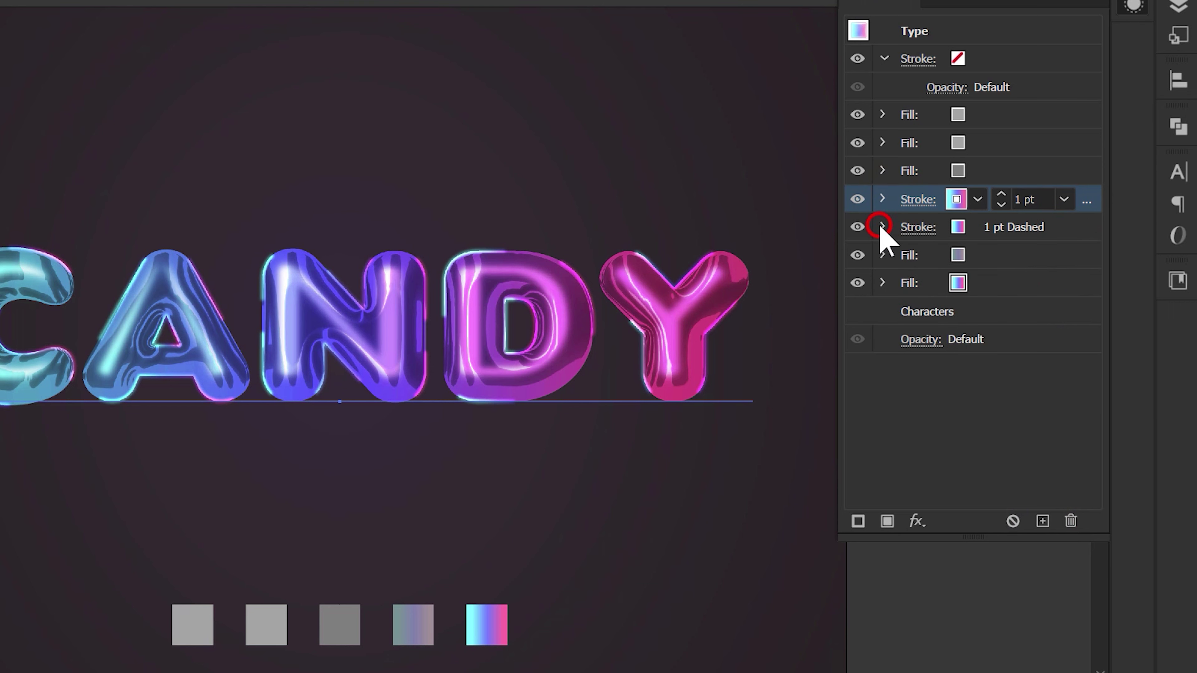
pyautogui.click(881, 227)
pyautogui.click(1064, 228)
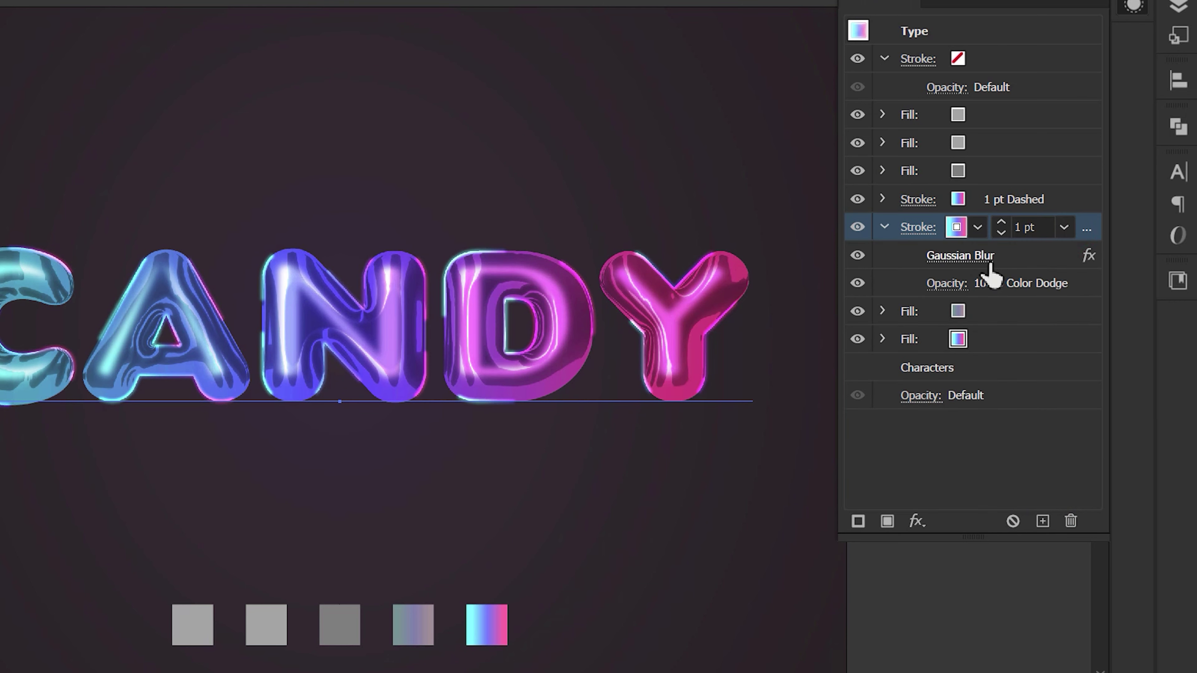
pyautogui.click(973, 226)
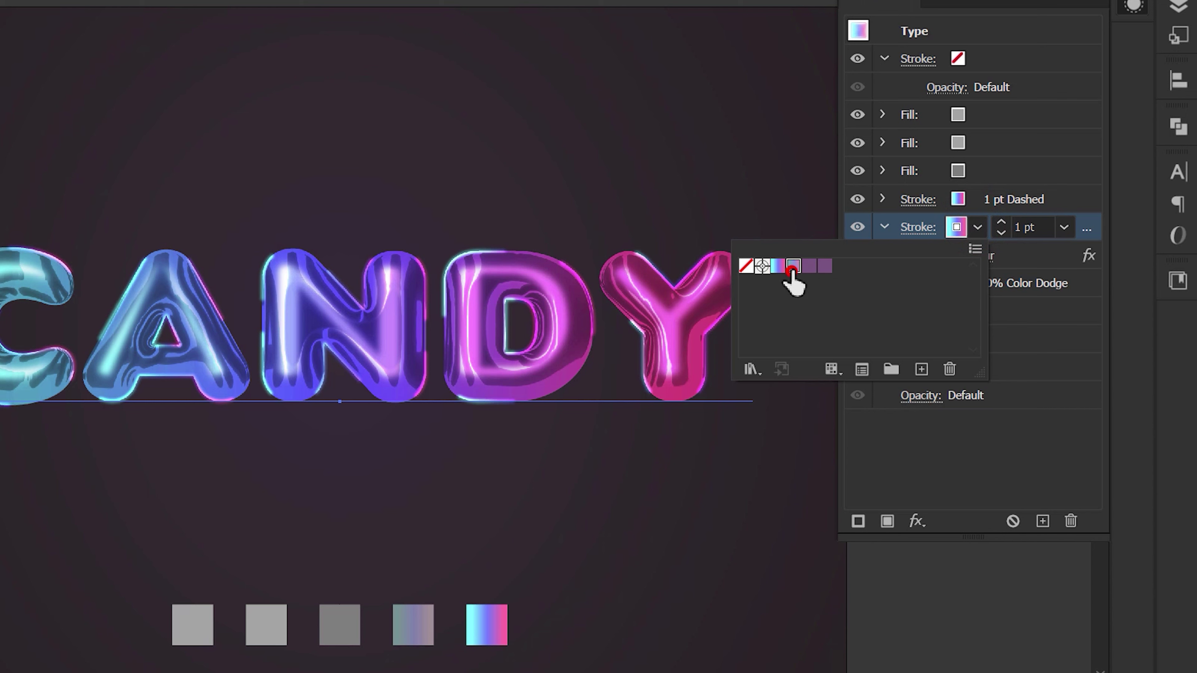
pyautogui.click(882, 226)
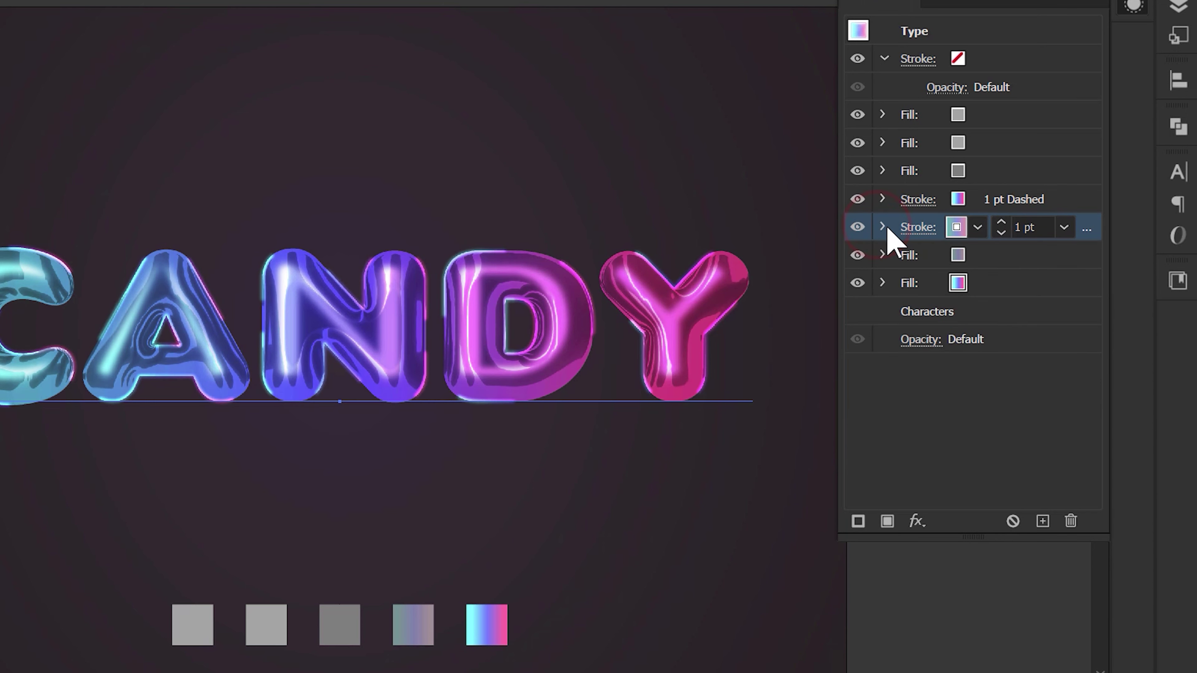
pyautogui.click(1042, 521)
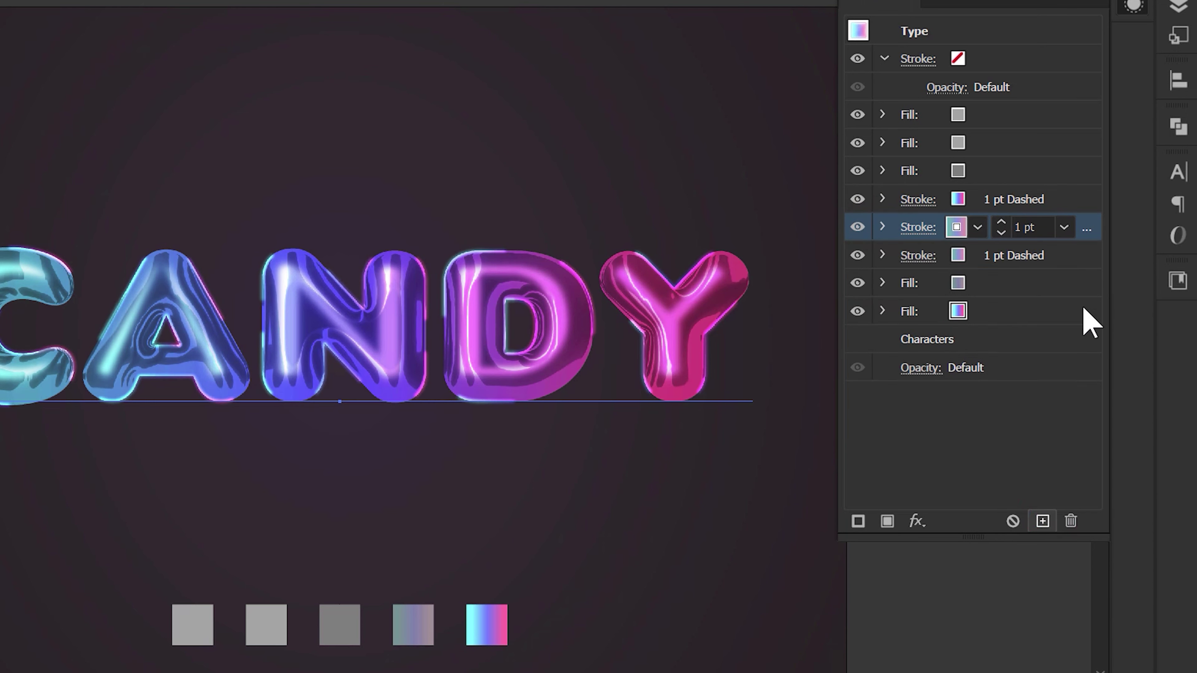
pyautogui.moveTo(1076, 254); pyautogui.dragTo(1072, 328)
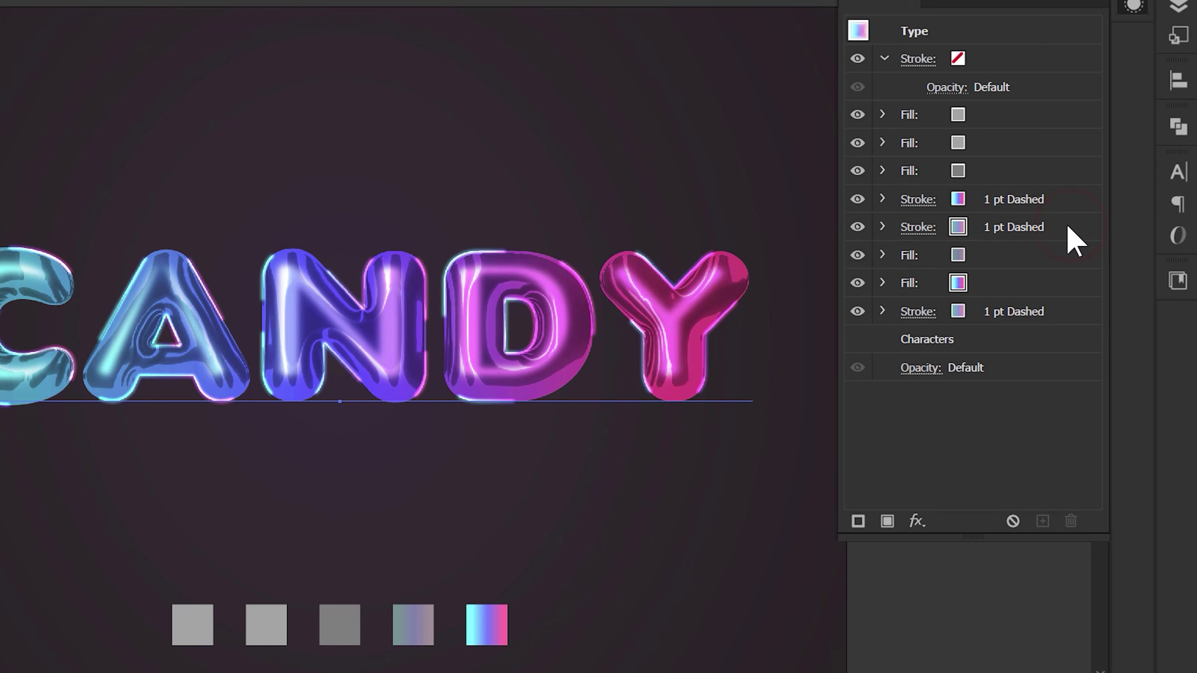
# Step: Turn off Dashed Line on the middle blurred stroke to make it solid
pyautogui.click(1069, 236)
pyautogui.click(916, 229)
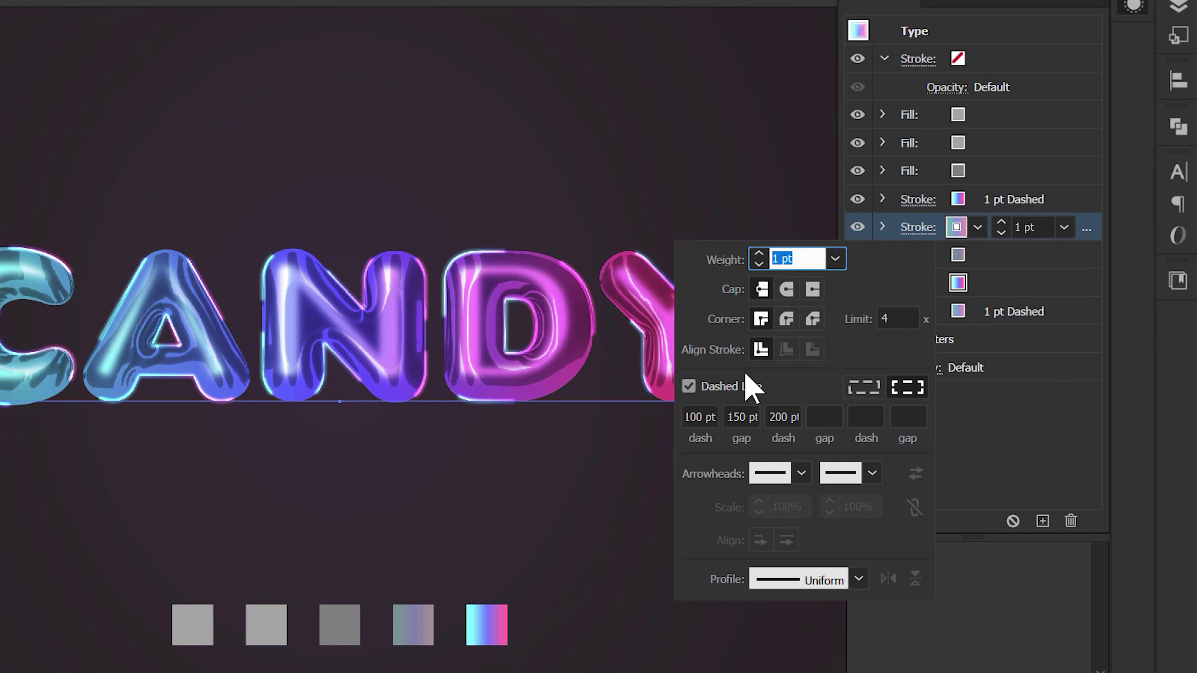
pyautogui.click(730, 385)
pyautogui.click(729, 388)
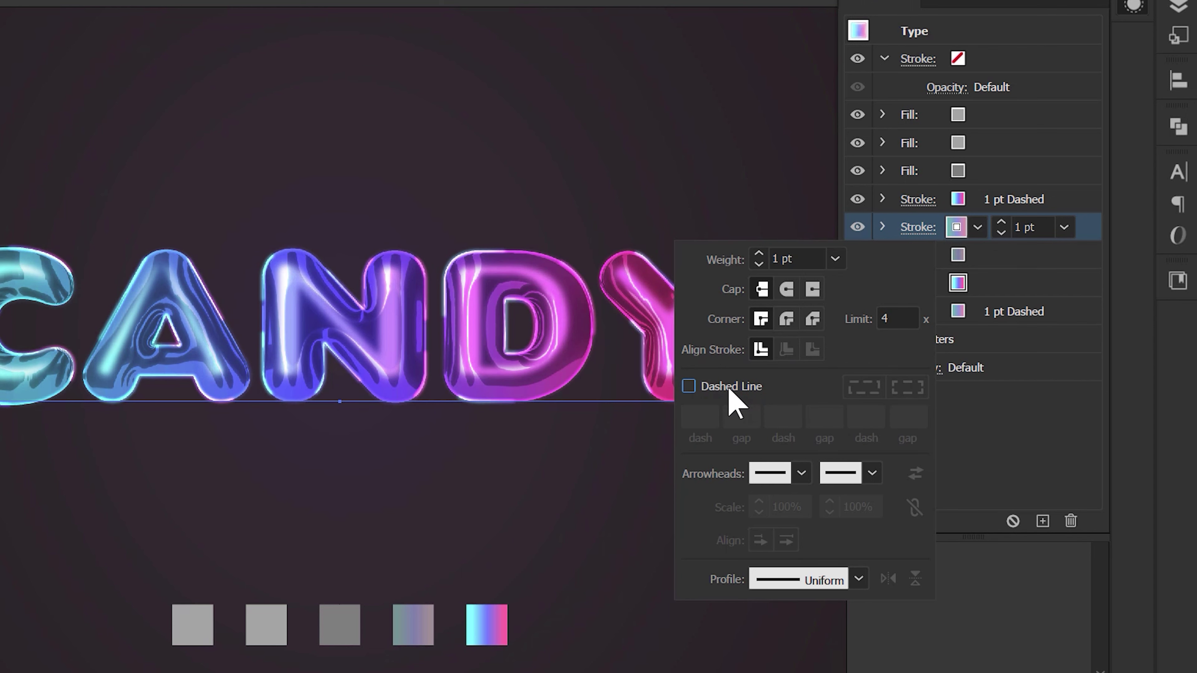
pyautogui.click(1085, 229)
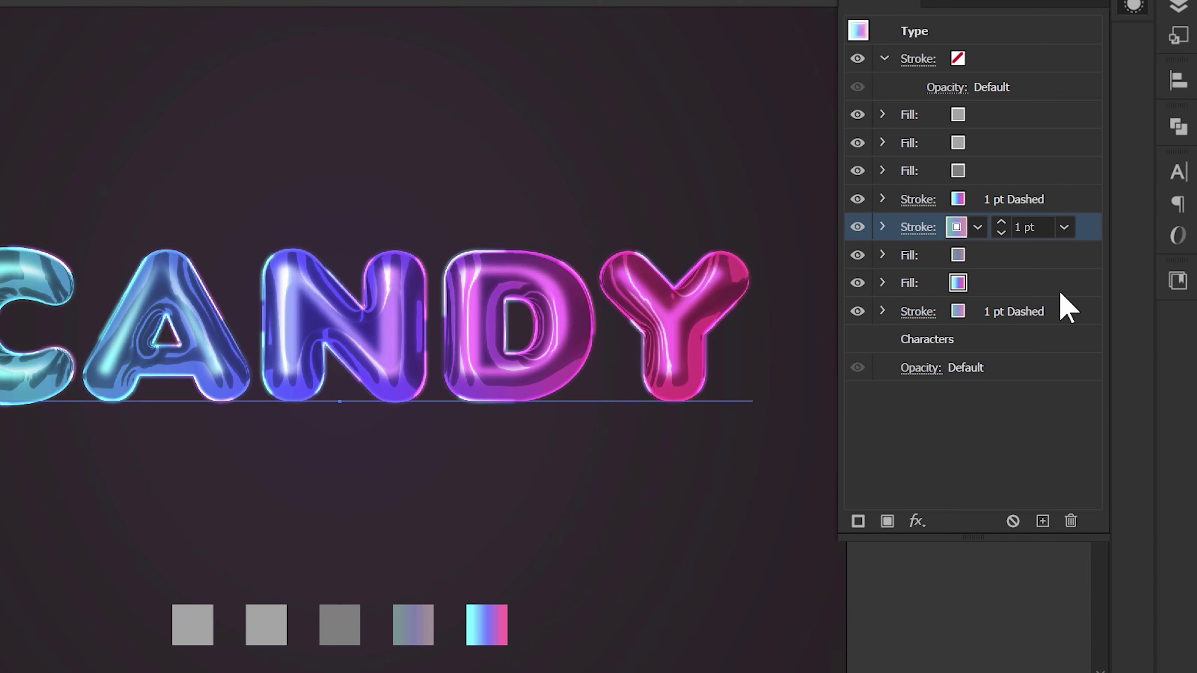
# Step: Make the bottom stroke a solid 5 pt purple outline with dashes off
pyautogui.click(1063, 309)
pyautogui.click(979, 314)
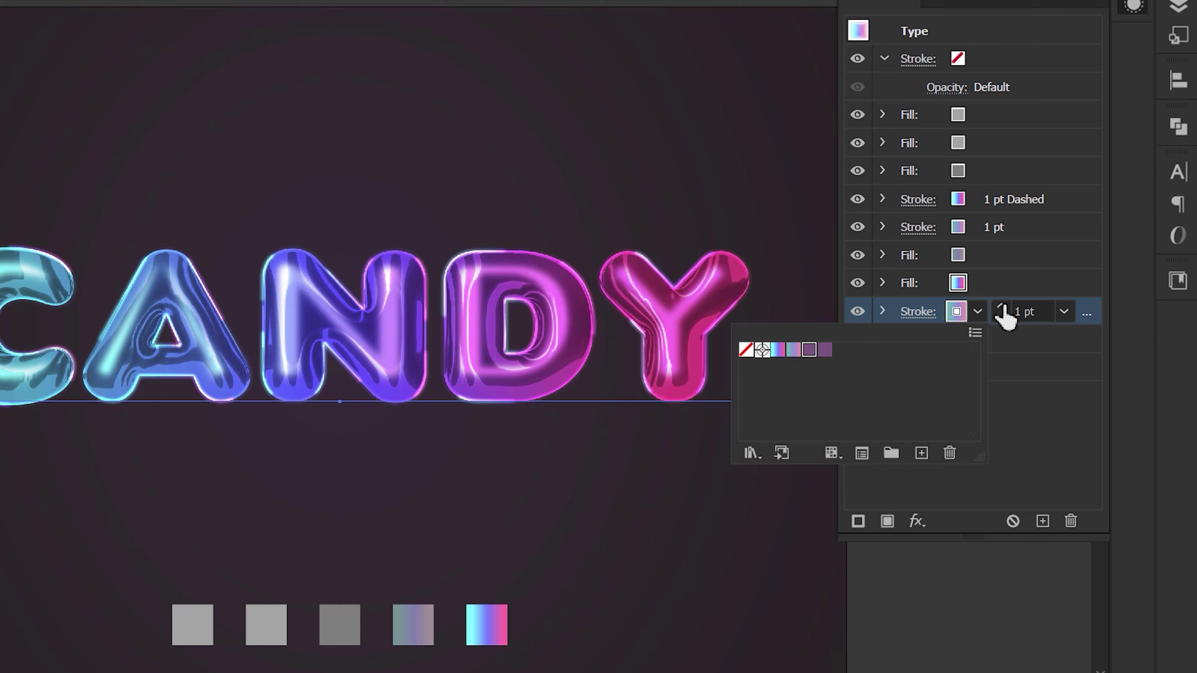
pyautogui.click(1022, 312)
pyautogui.doubleClick(1022, 311)
pyautogui.write('5')
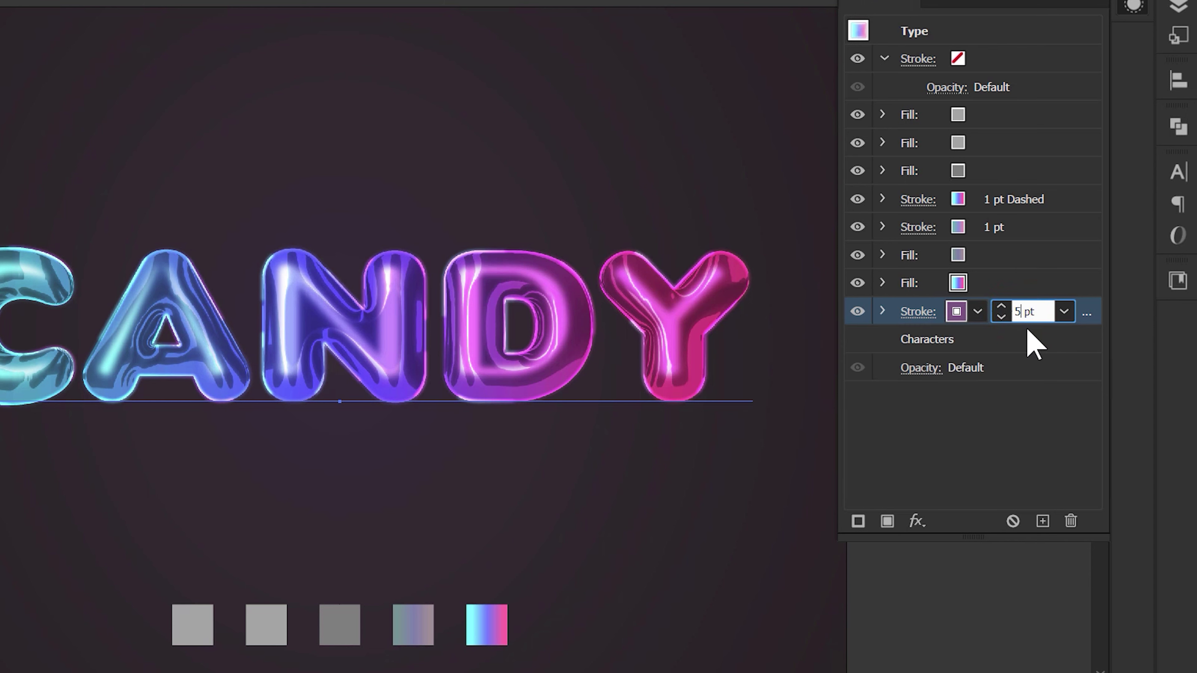
pyautogui.click(912, 314)
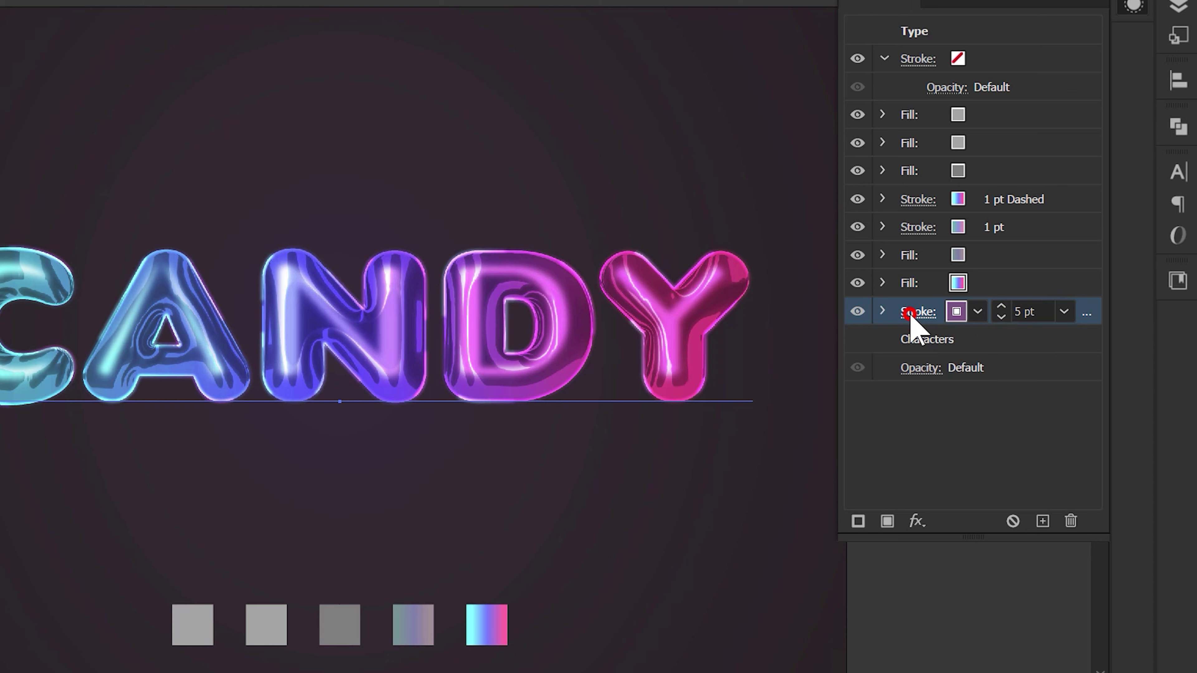
pyautogui.click(914, 312)
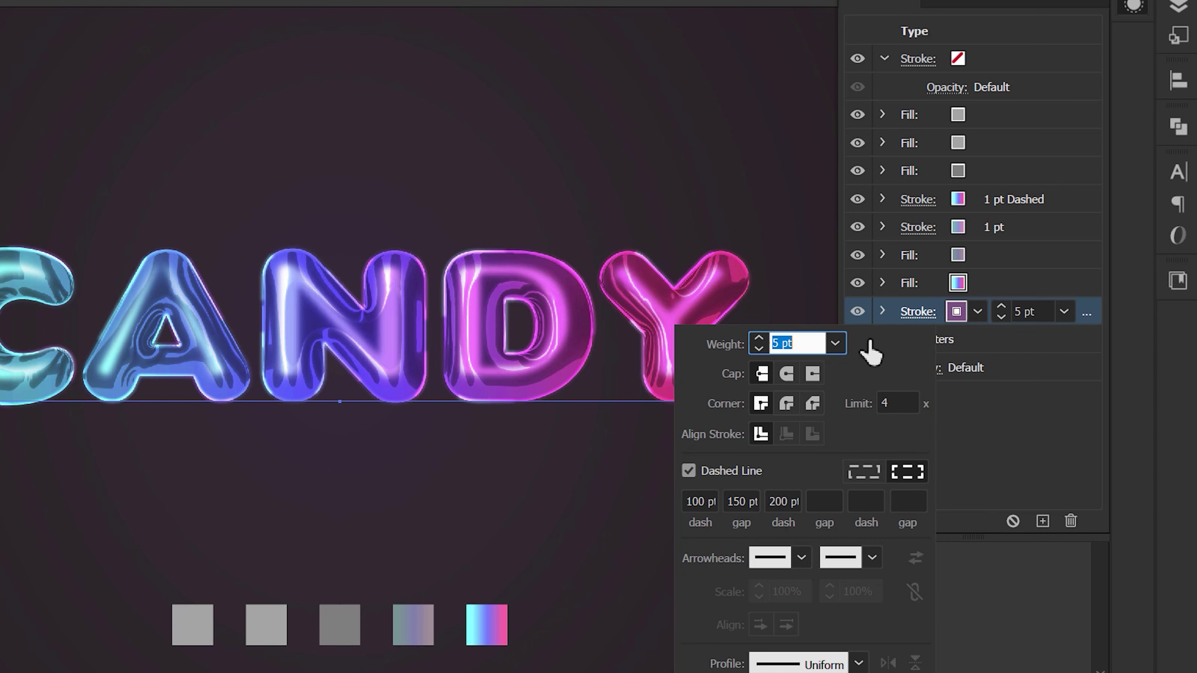
pyautogui.click(731, 470)
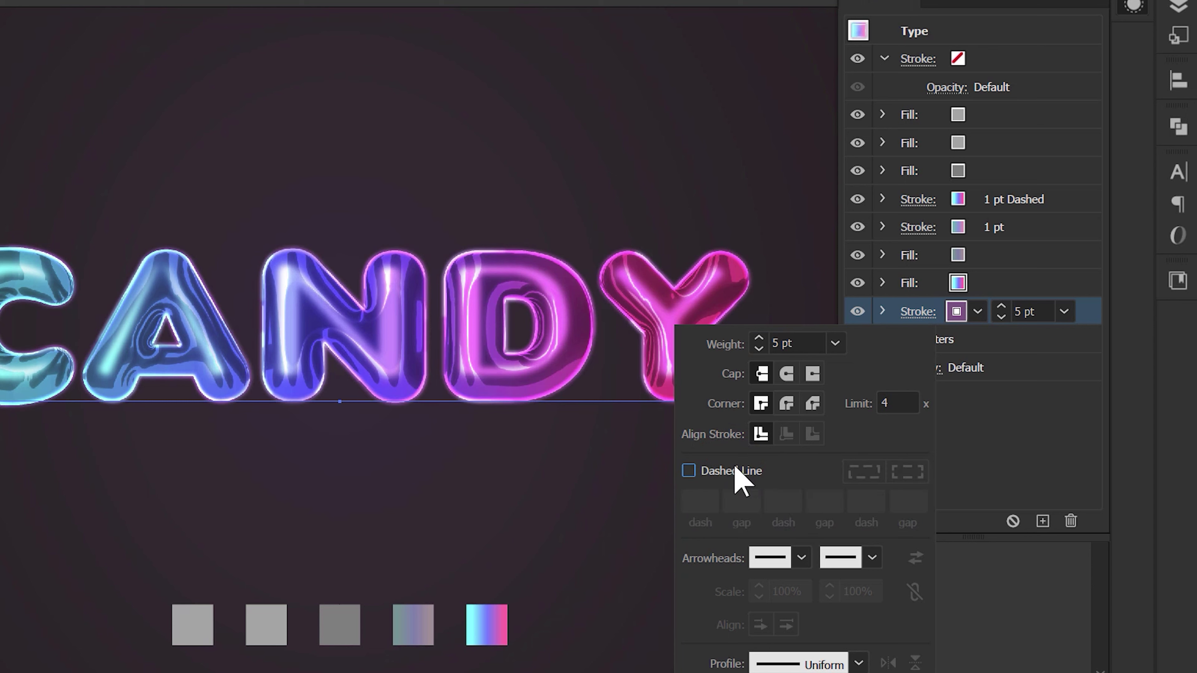
pyautogui.click(1086, 314)
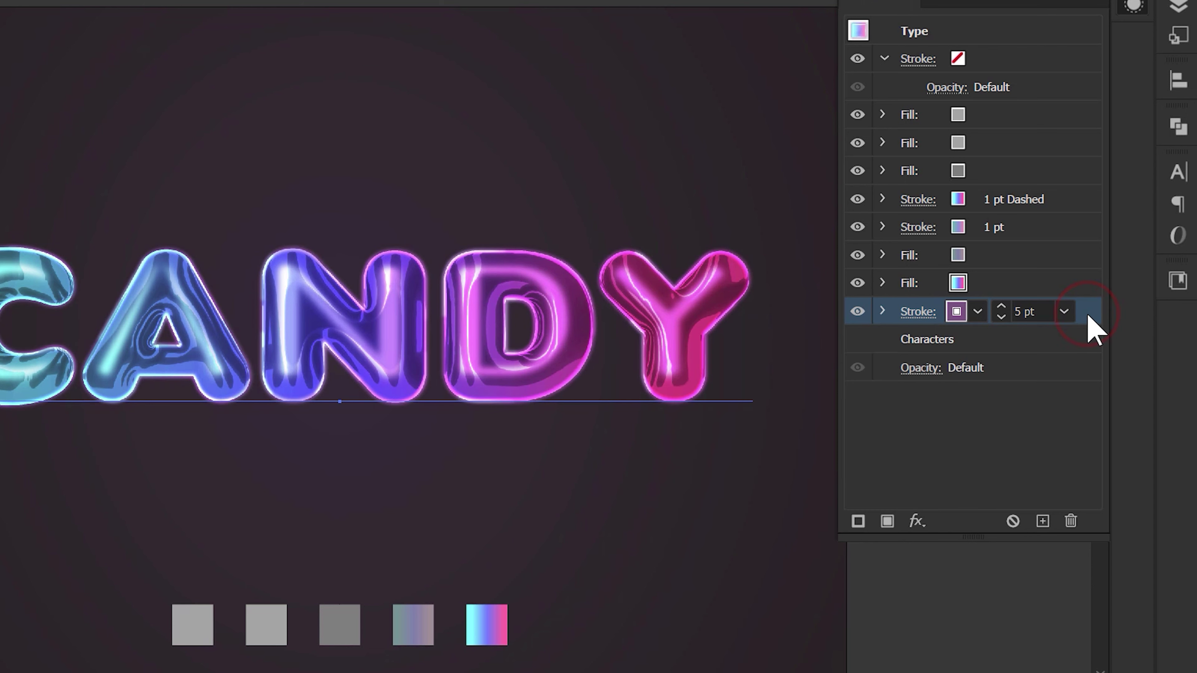
pyautogui.click(883, 312)
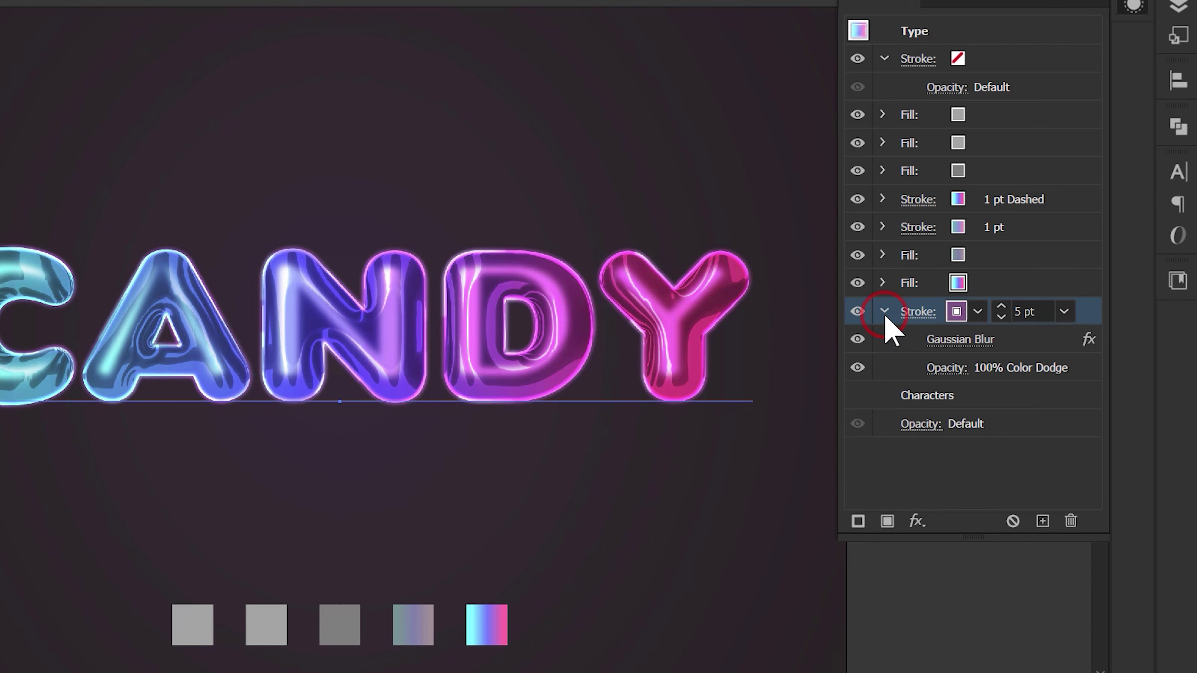
# Step: Review and confirm the glow stroke's Gaussian Blur settings
pyautogui.click(943, 342)
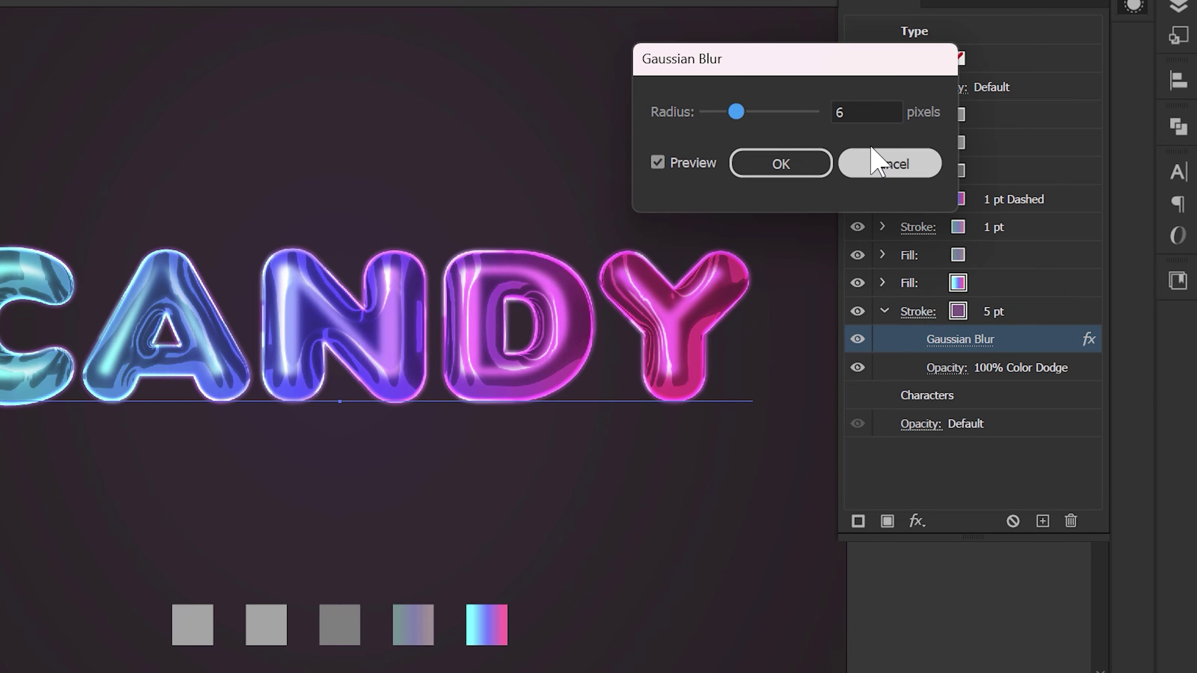
pyautogui.click(845, 111)
pyautogui.click(813, 154)
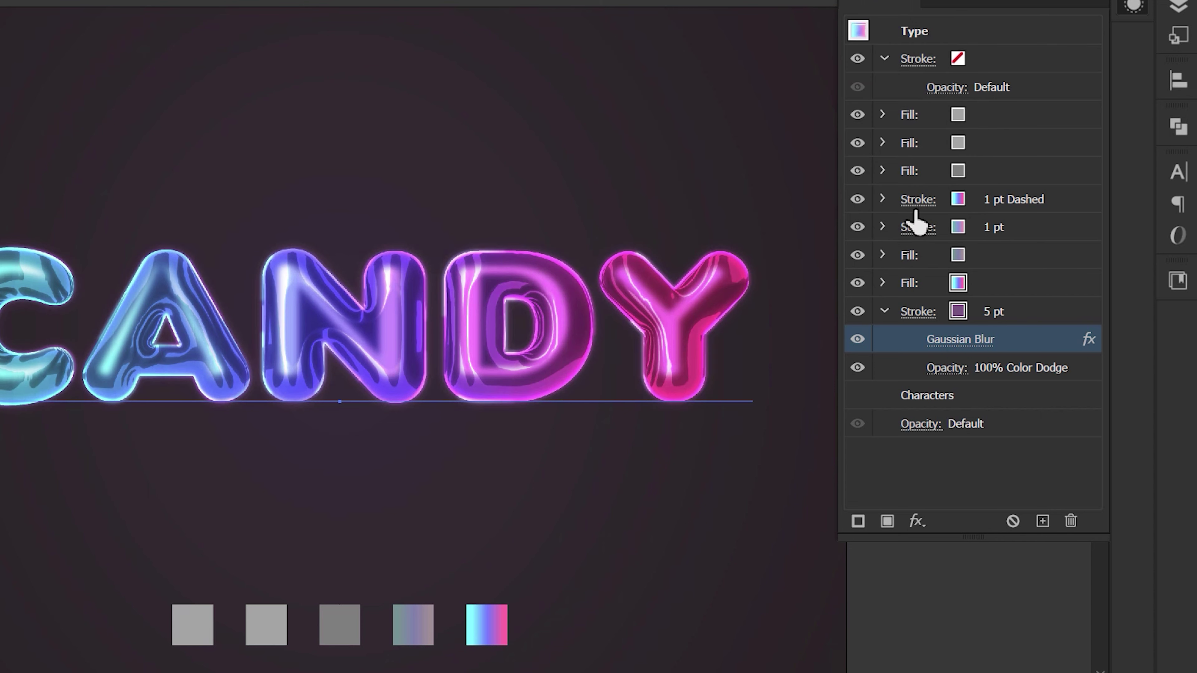
# Step: Add a Transform effect moving the 5 pt stroke 4 px horizontally and 5 px vertically
pyautogui.click(1018, 311)
pyautogui.click(916, 520)
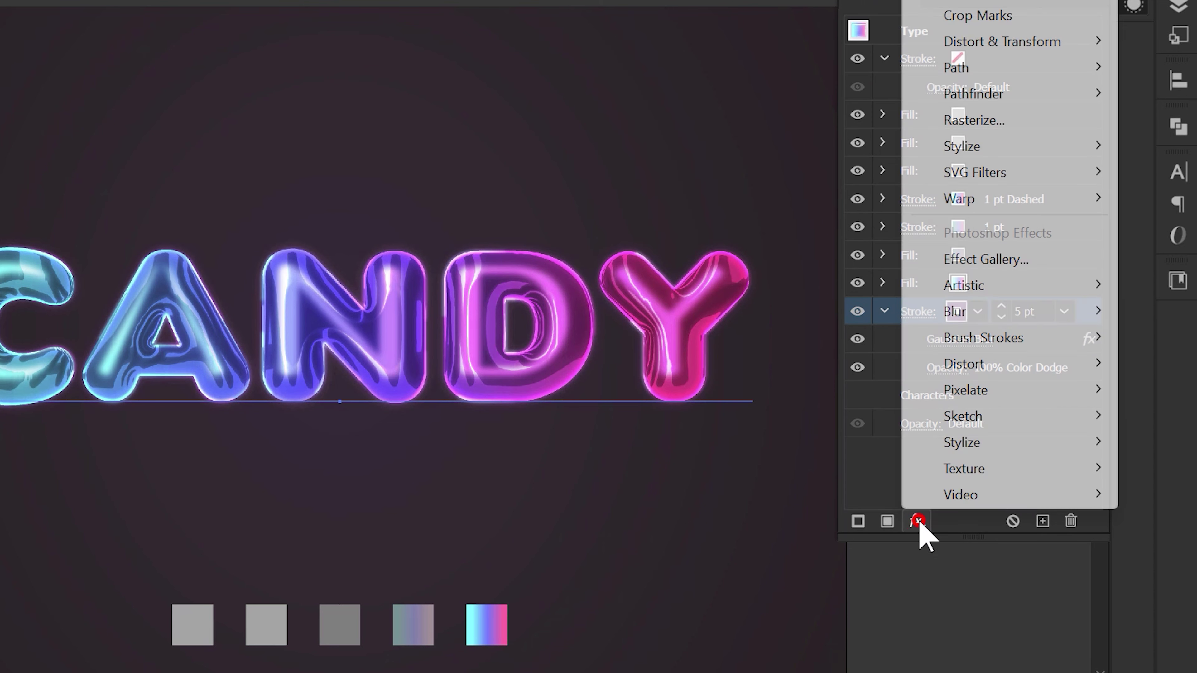
pyautogui.click(1034, 41)
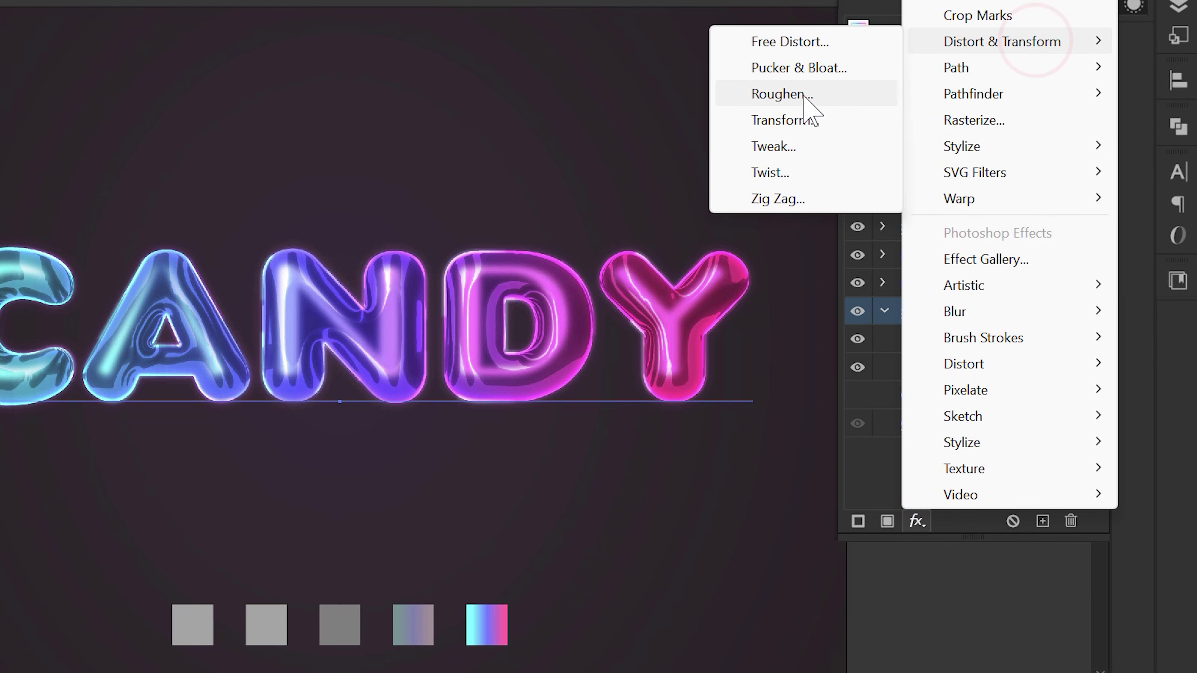
pyautogui.click(801, 120)
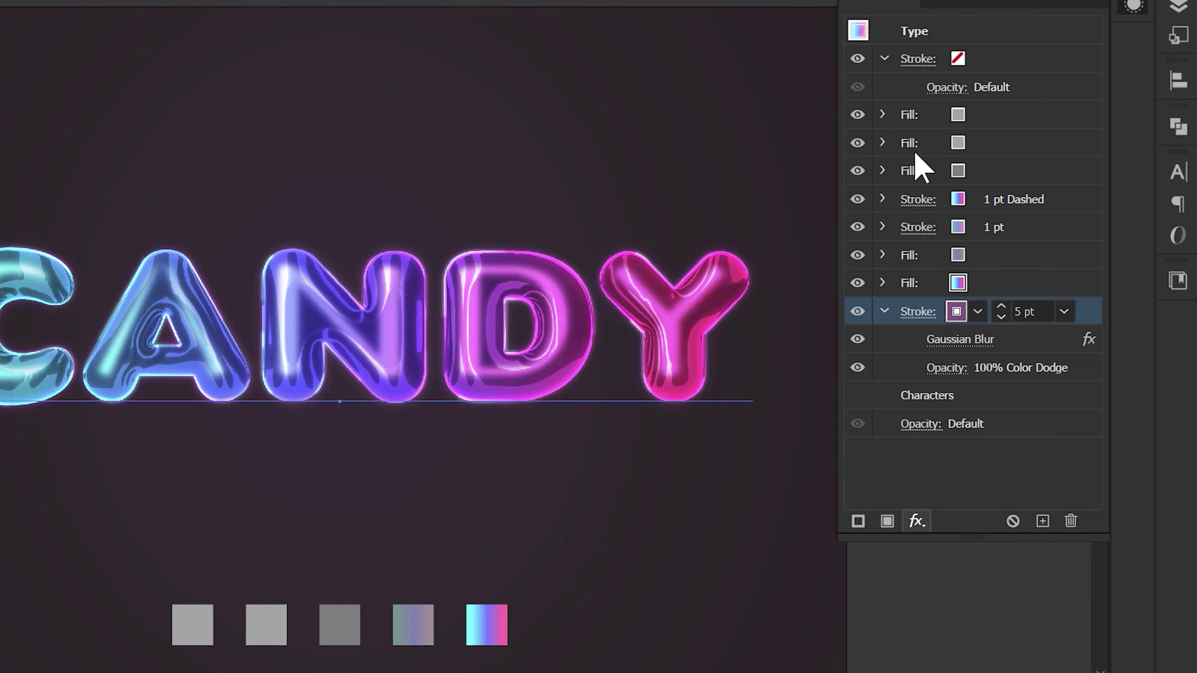
pyautogui.click(1028, 225)
pyautogui.write('04')
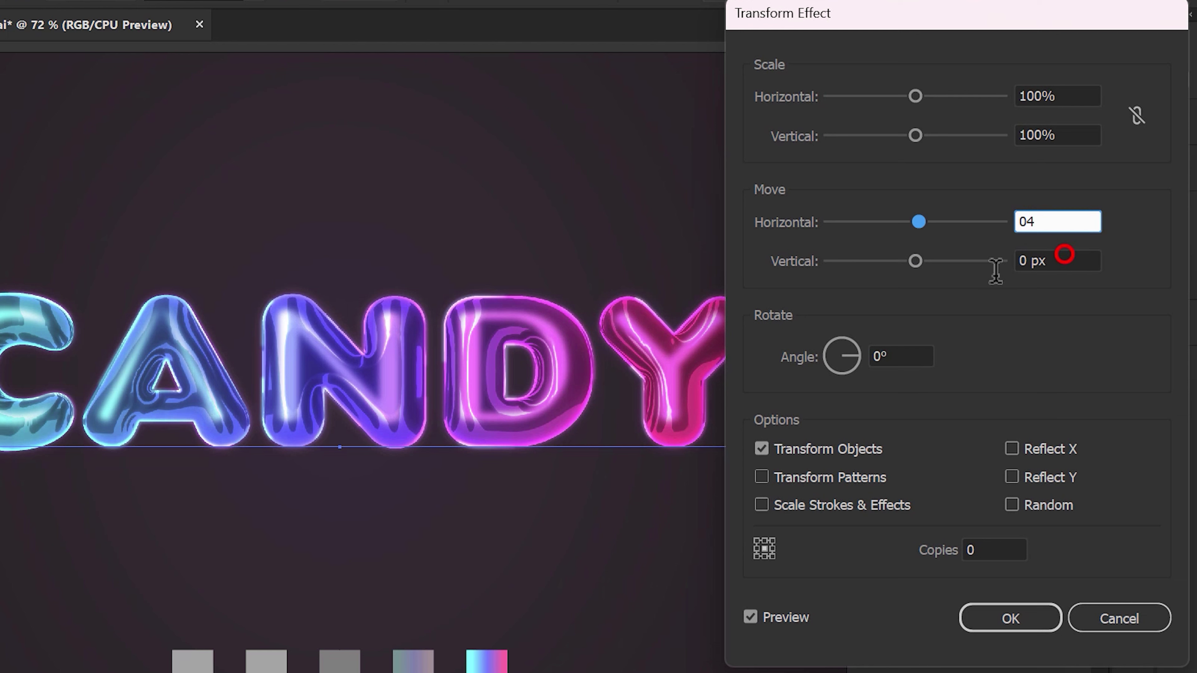
pyautogui.click(1045, 265)
pyautogui.write('5')
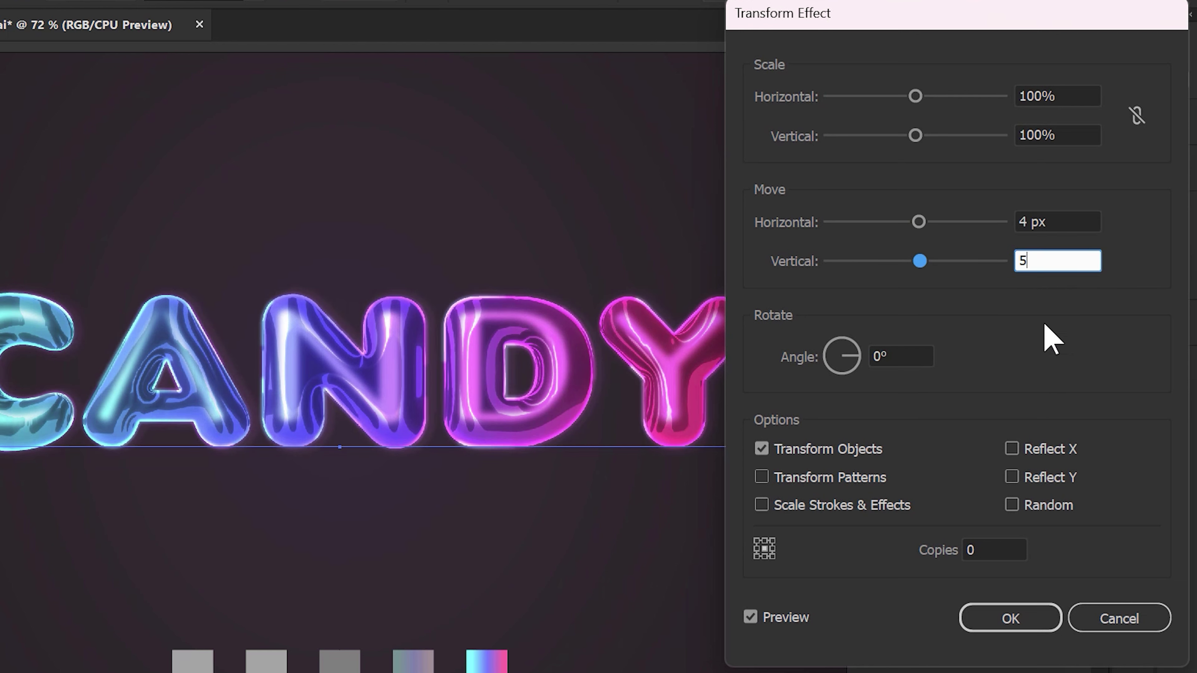
pyautogui.click(1013, 623)
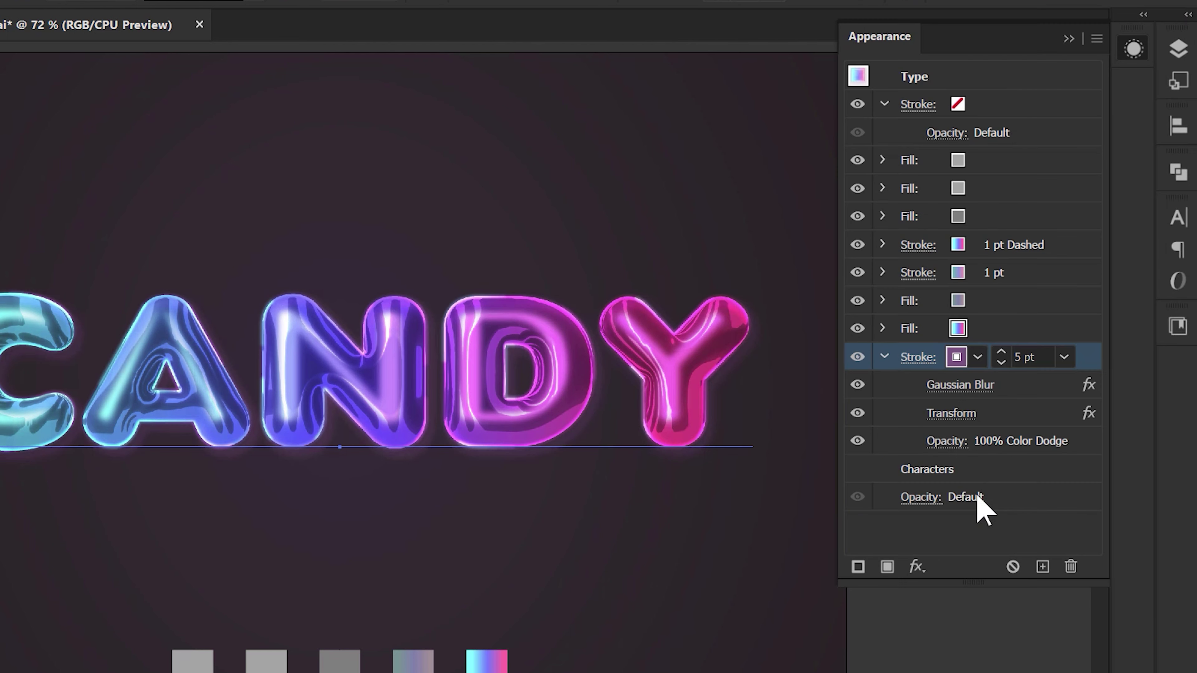
# Step: Set the blurred stroke's opacity blending mode to Multiply
pyautogui.click(945, 442)
pyautogui.click(809, 490)
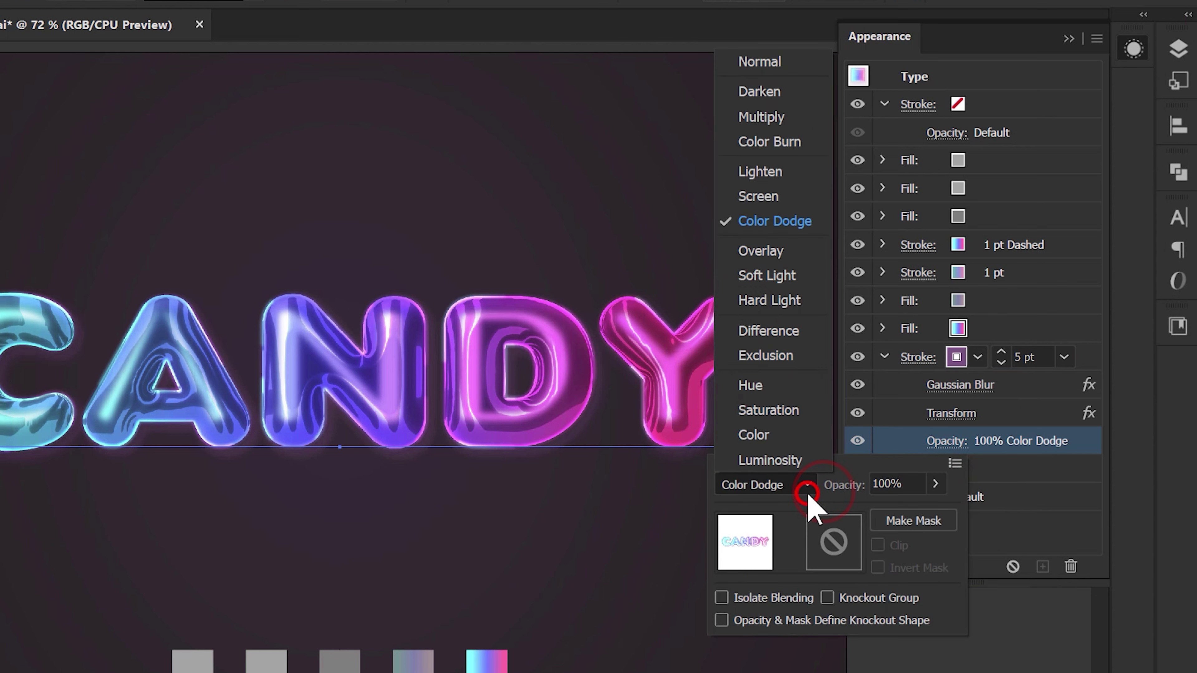
pyautogui.click(785, 124)
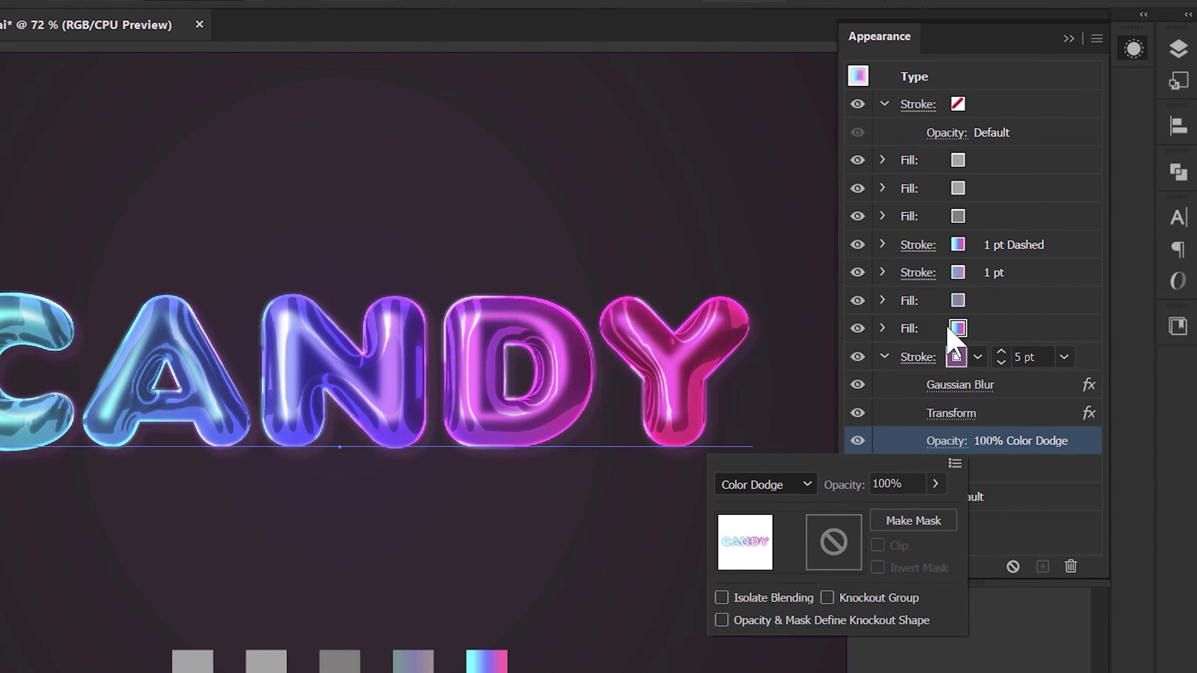
pyautogui.click(1045, 440)
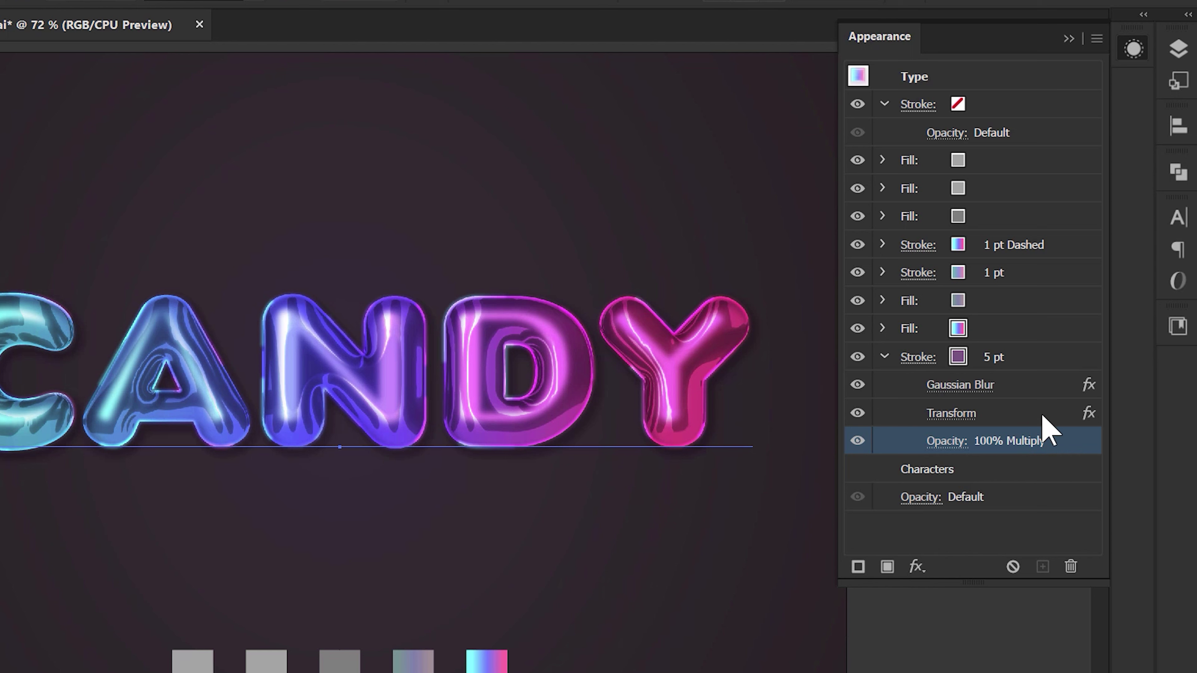
# Step: Duplicate the shadow stroke and raise the copy's Gaussian Blur radius to 40 pixels
pyautogui.click(1042, 385)
pyautogui.click(1046, 357)
pyautogui.click(1042, 566)
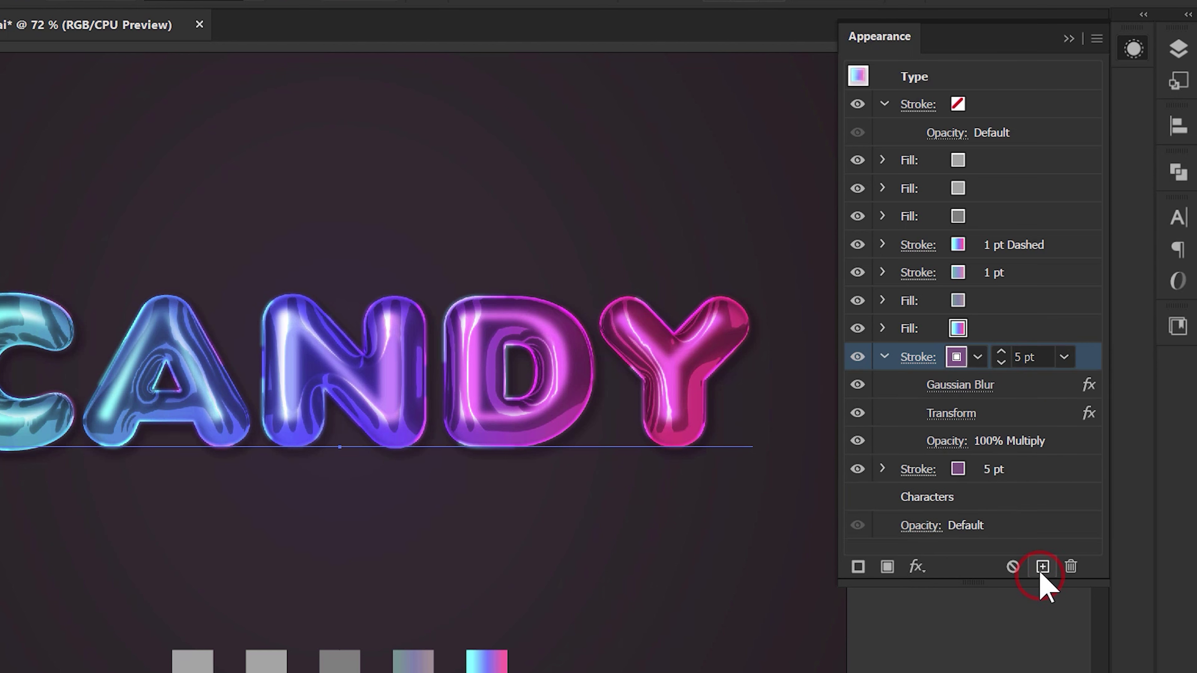
pyautogui.click(883, 356)
pyautogui.click(884, 382)
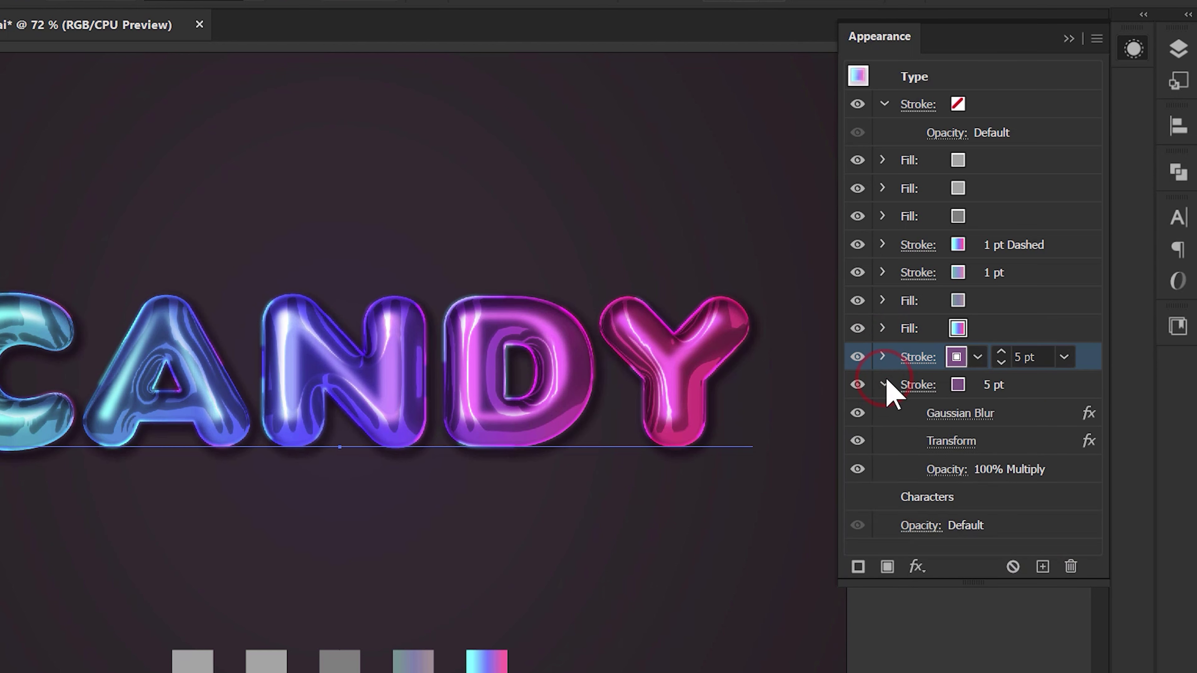
pyautogui.click(1000, 388)
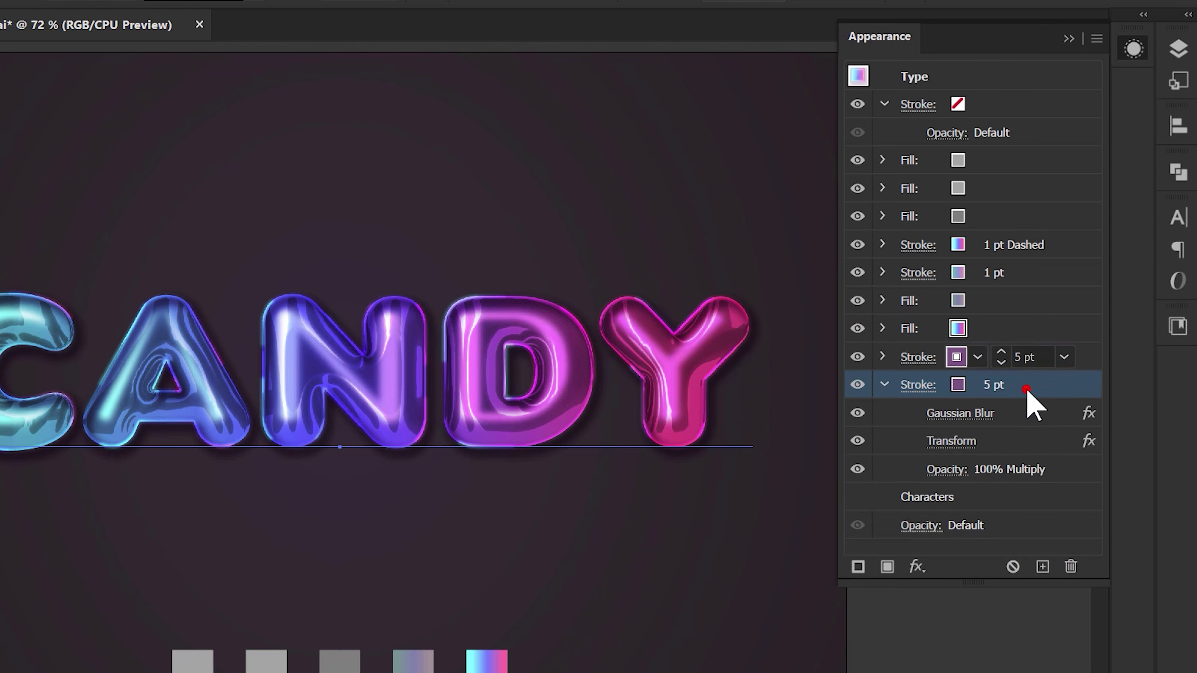
pyautogui.click(960, 413)
pyautogui.doubleClick(858, 157)
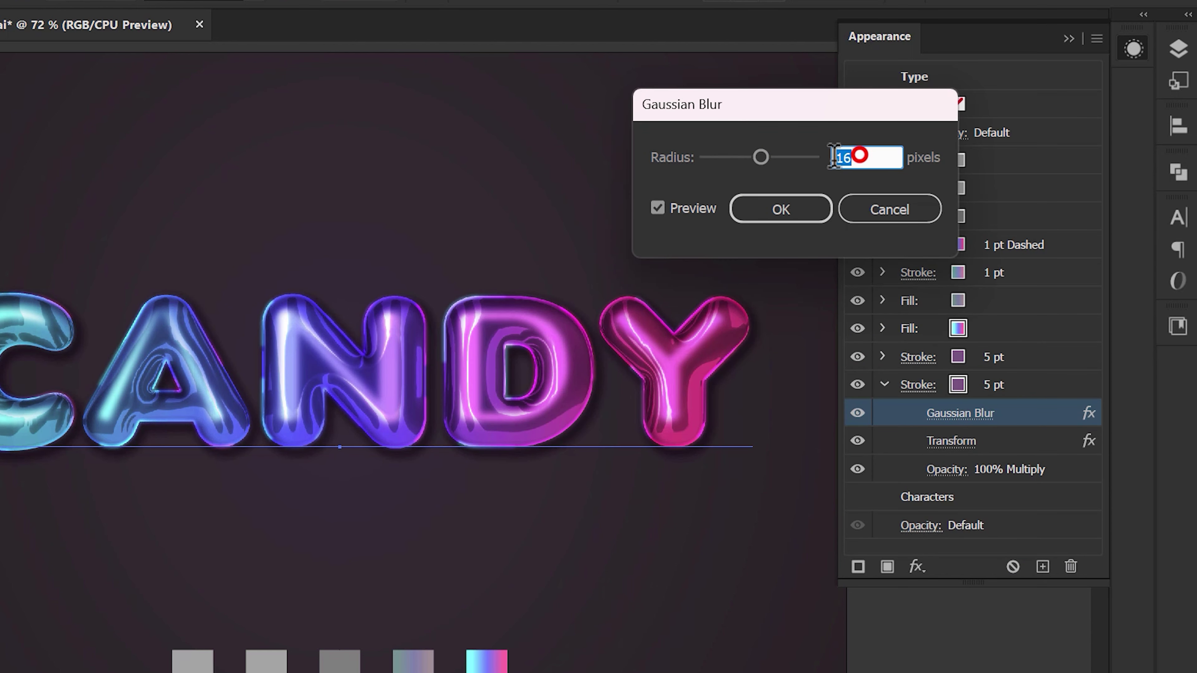
pyautogui.write('40')
pyautogui.click(818, 222)
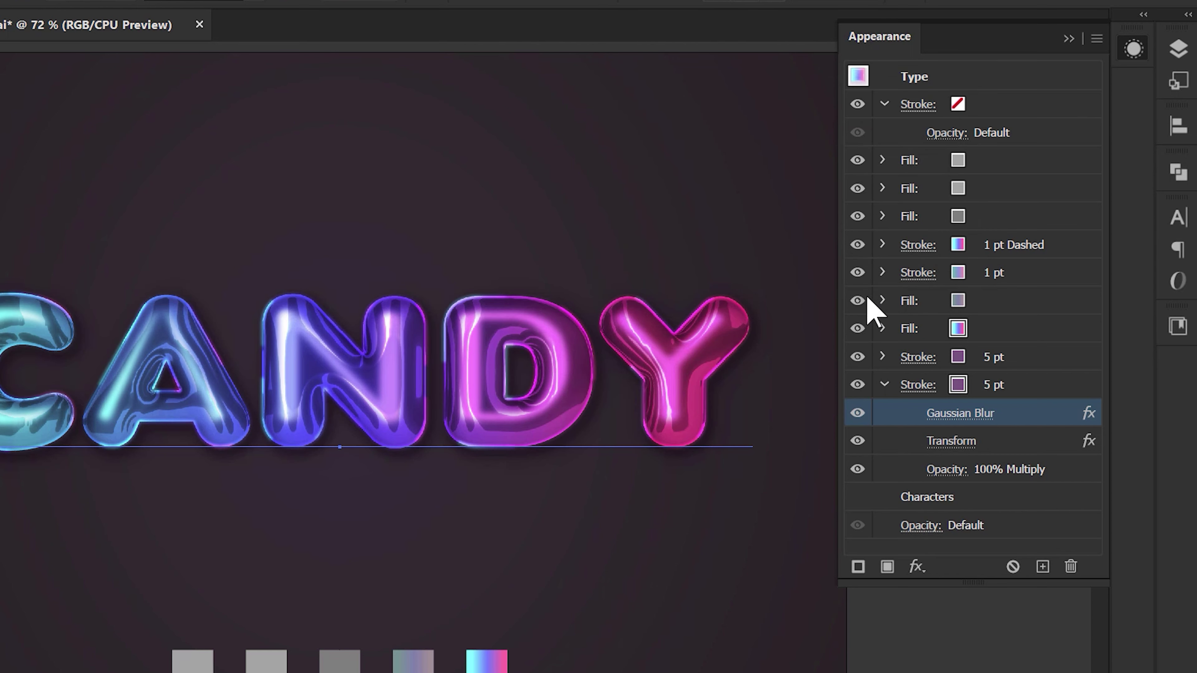
# Step: Change the copy's Transform move to 5 px horizontal and 10 px vertical
pyautogui.click(949, 444)
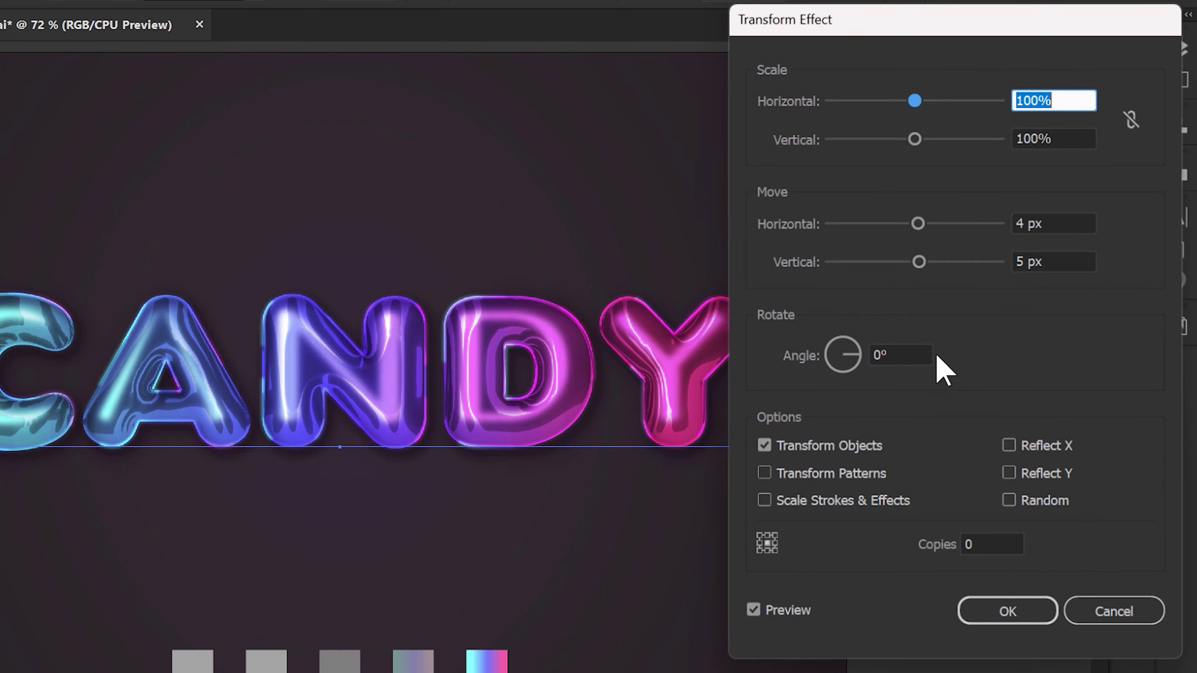
pyautogui.doubleClick(1020, 210)
pyautogui.write('5')
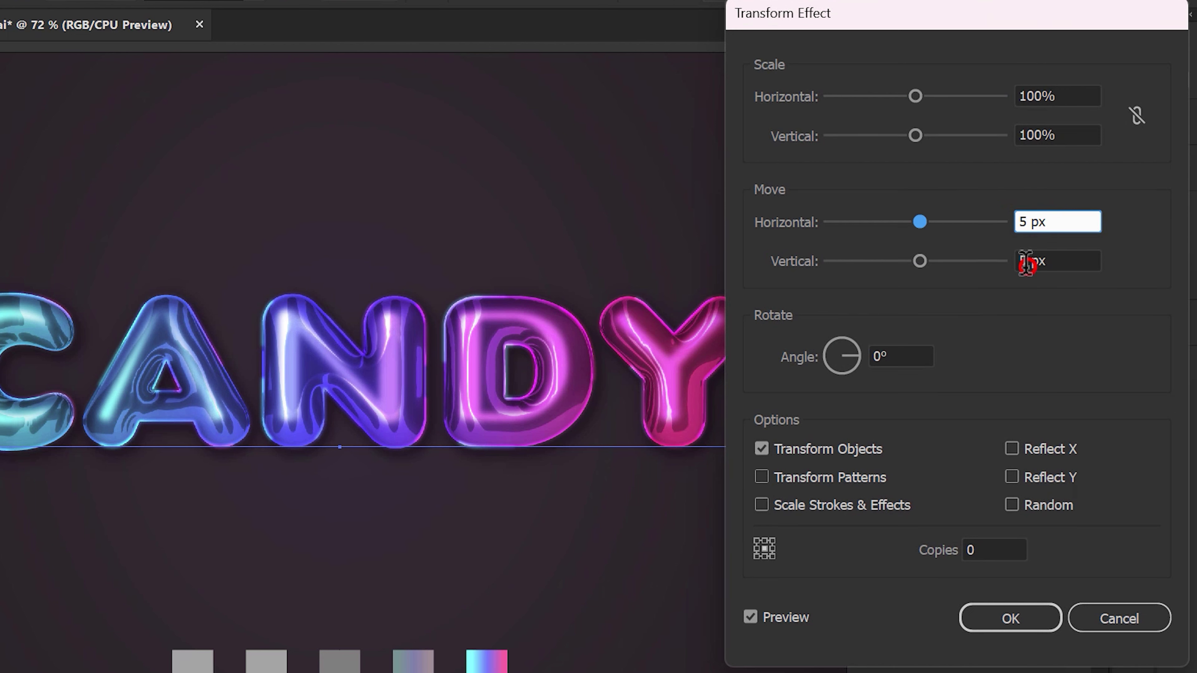
pyautogui.doubleClick(1026, 264)
pyautogui.write('0')
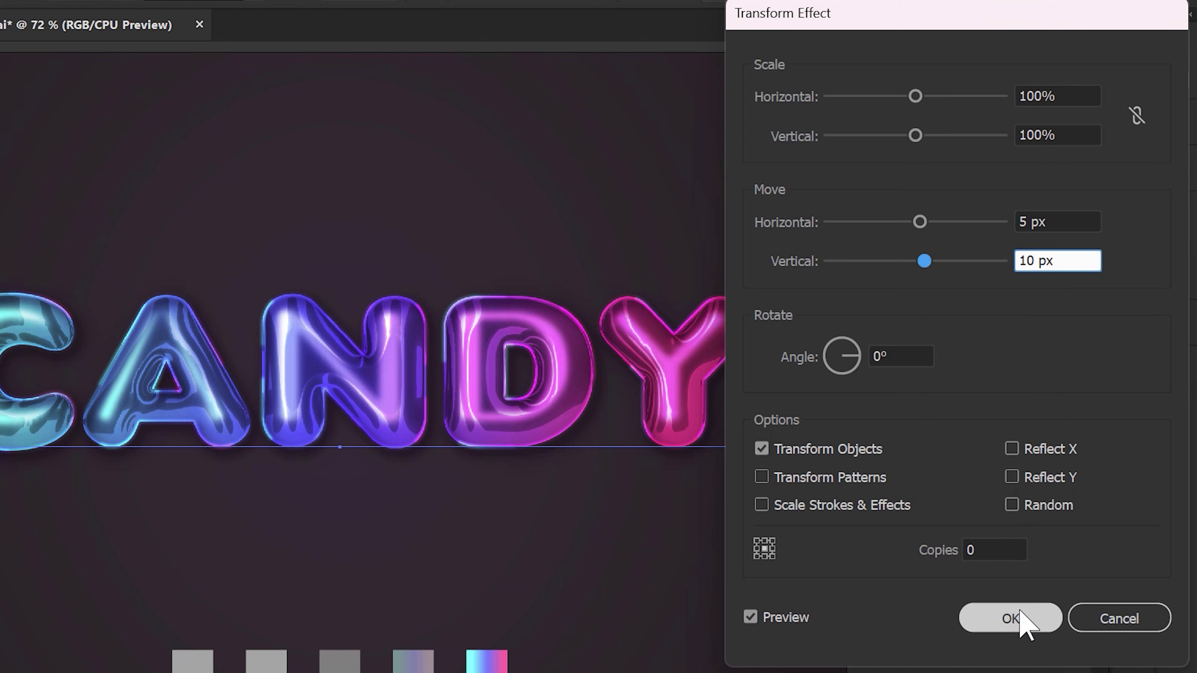
pyautogui.click(1018, 620)
pyautogui.click(1018, 469)
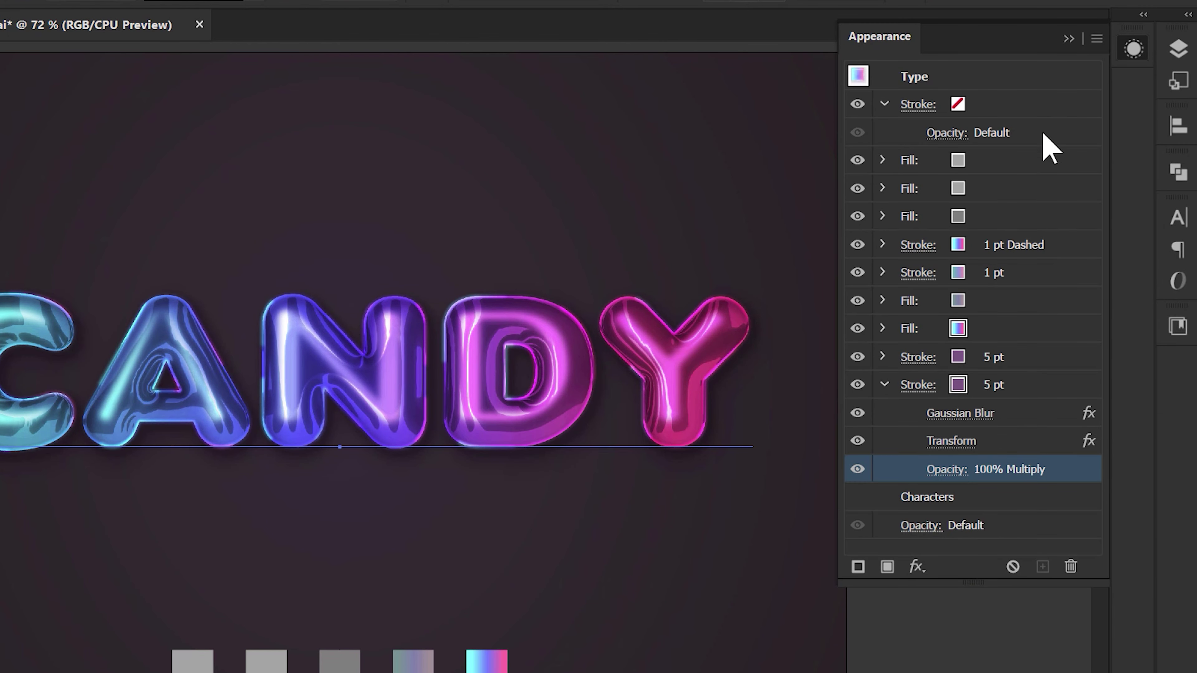
pyautogui.click(1067, 43)
pyautogui.click(989, 328)
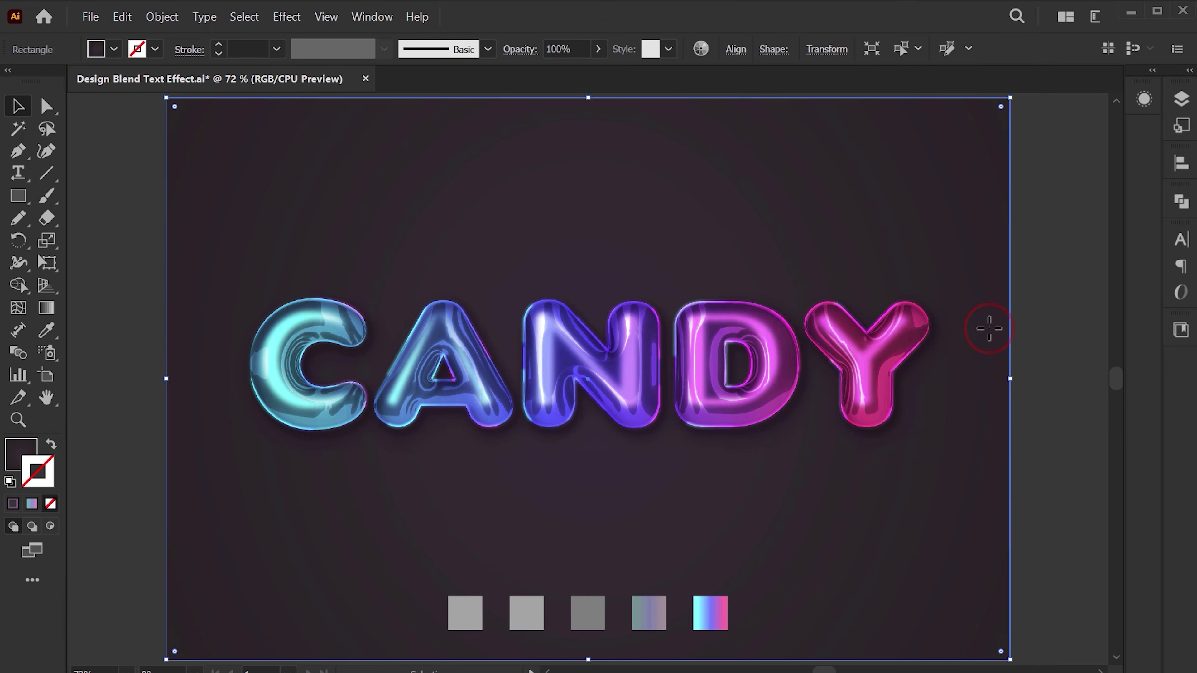
# Step: Retype the word CANDY as BLEND
pyautogui.click(1052, 309)
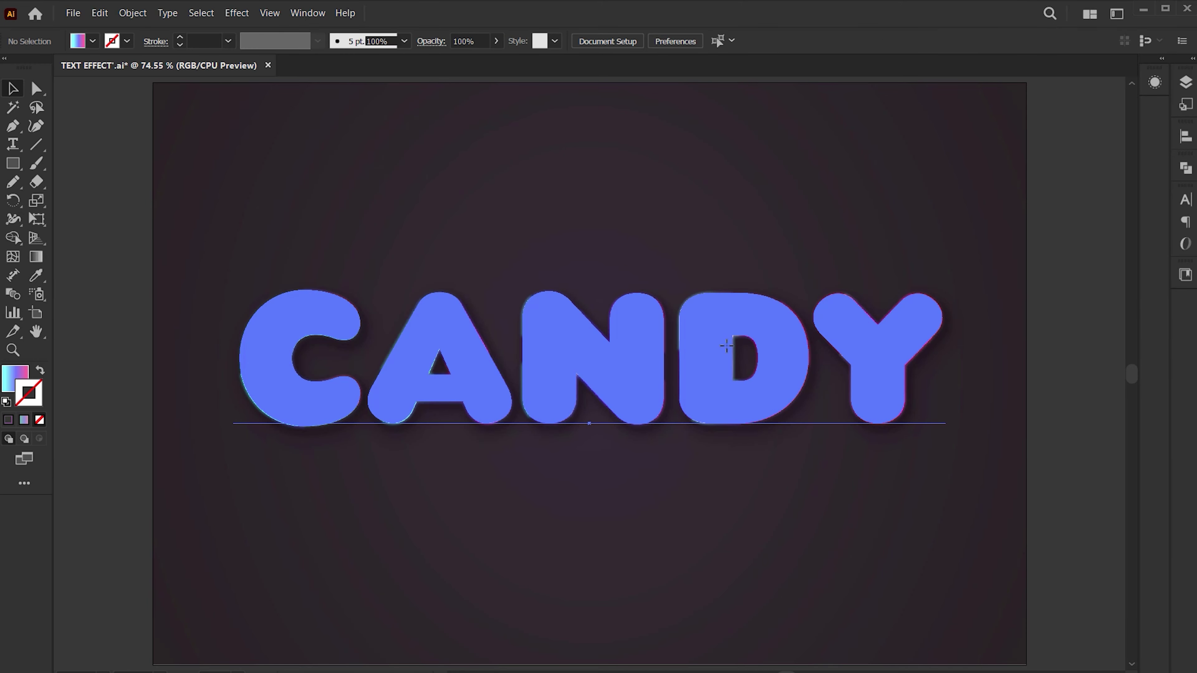
pyautogui.doubleClick(728, 351)
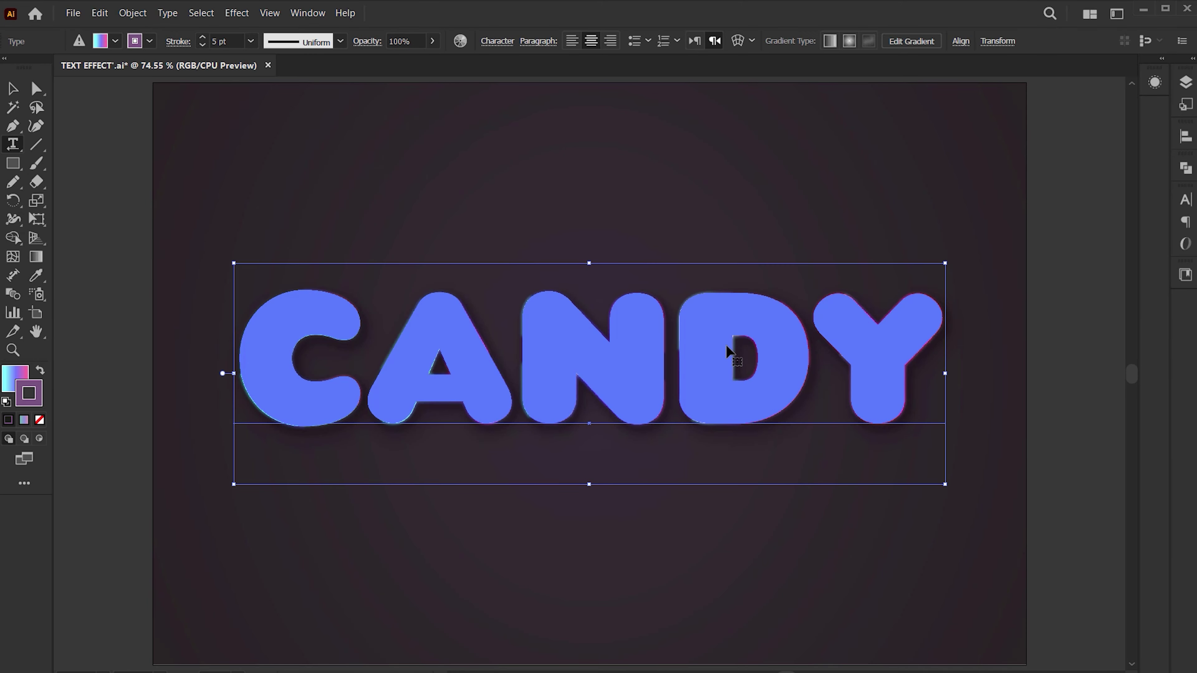
pyautogui.hotkey('ctrl', 'a')
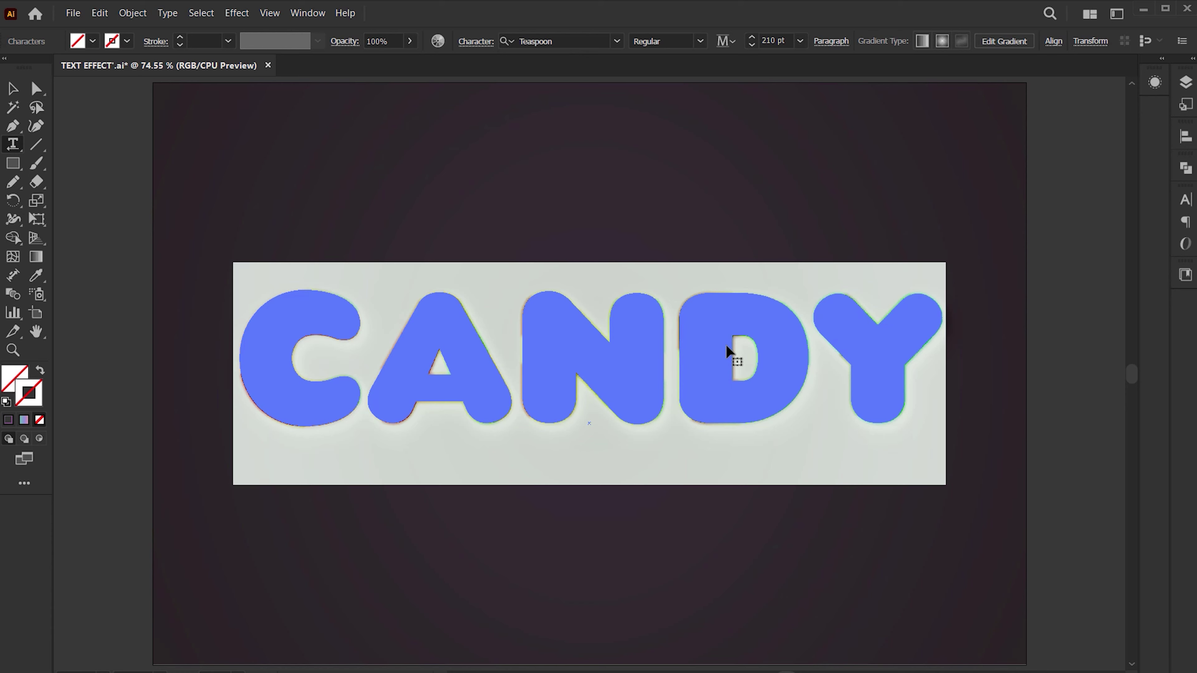
pyautogui.write('BLEND')
pyautogui.press('Escape')
pyautogui.click(1083, 332)
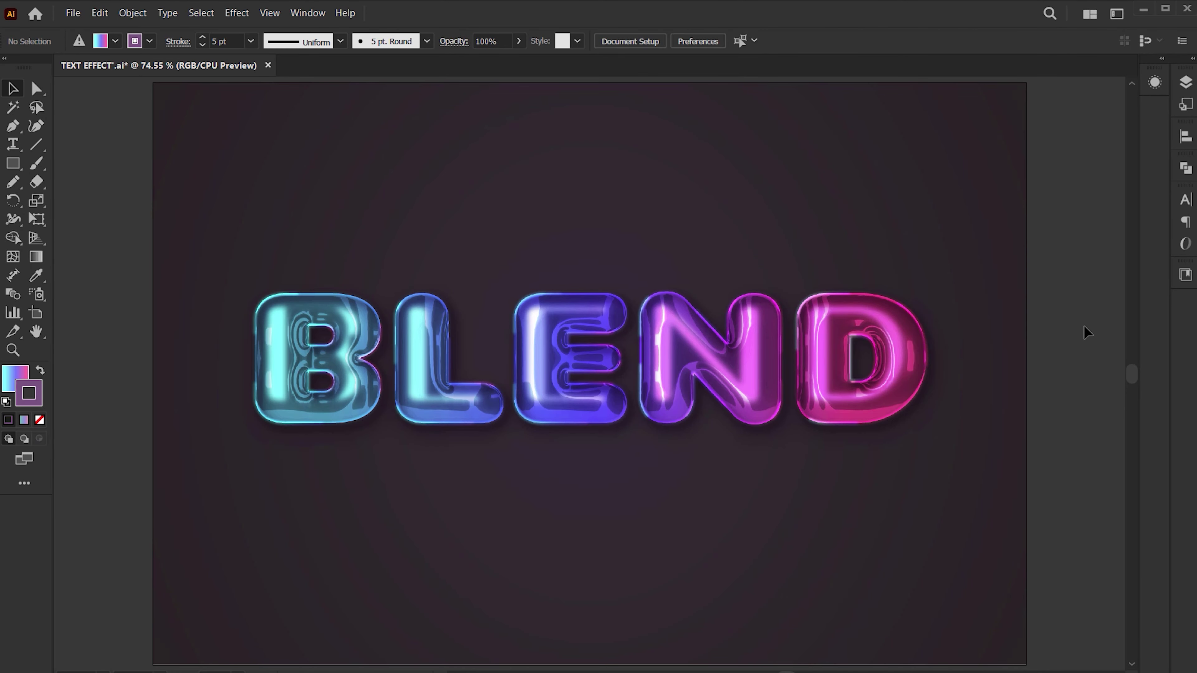
# Step: Set the BLEND text's font to Fedra Arabic Display AR+LT Black
pyautogui.doubleClick(798, 360)
pyautogui.hotkey('ctrl', 'a')
pyautogui.press('Escape')
pyautogui.hotkey('ctrl', 't')
pyautogui.click(1157, 237)
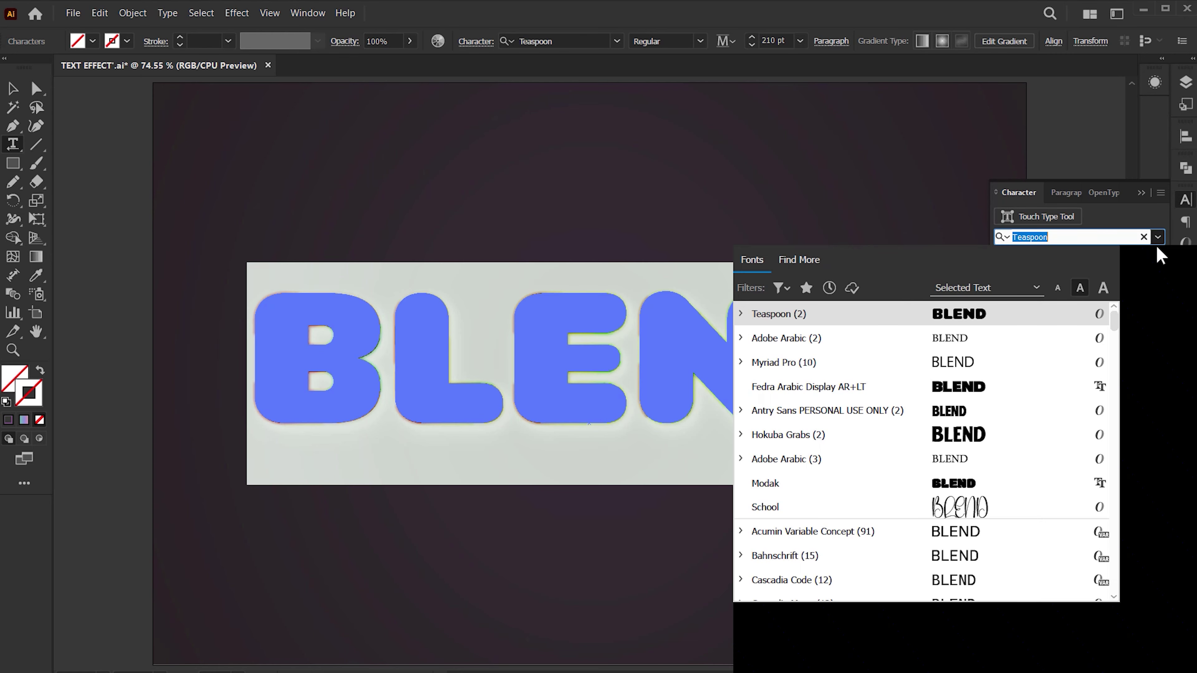
pyautogui.click(977, 395)
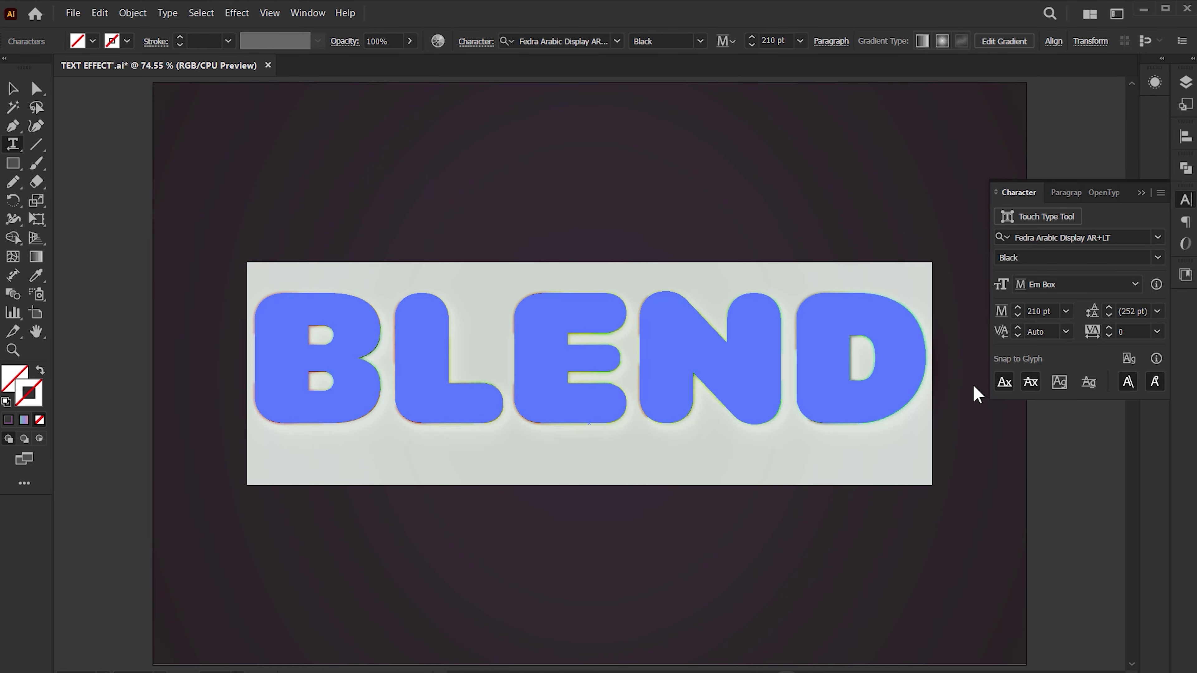